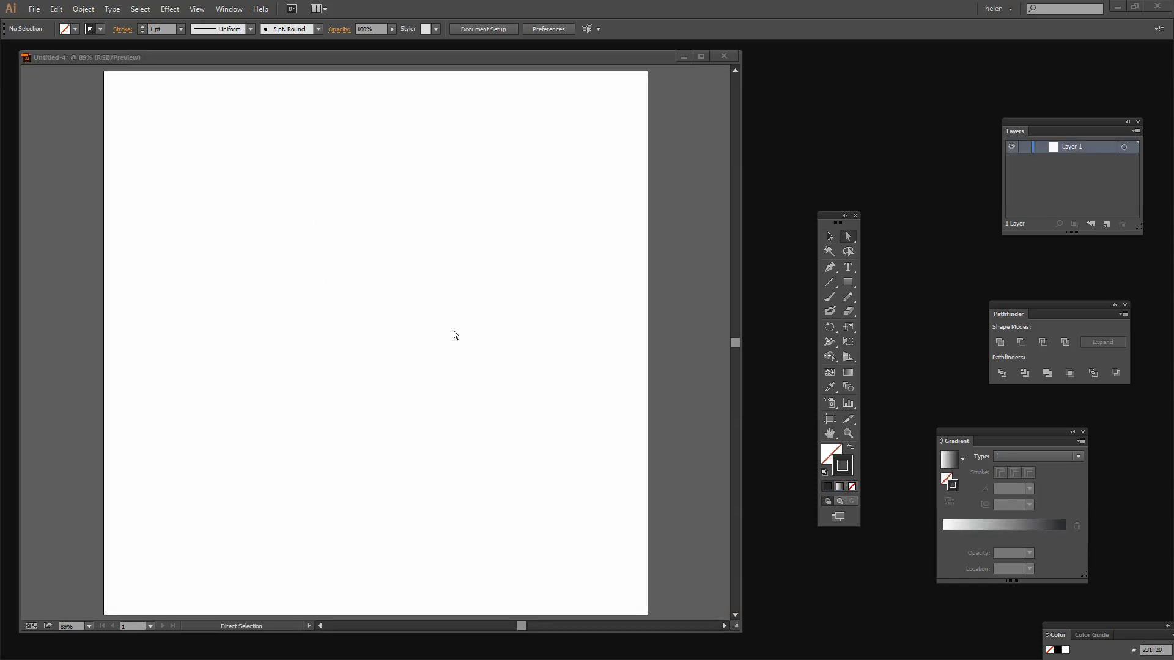
# Step: Draw a curved open path about 680 pt tall with the Pen tool, forming the left half of a pointed, lantern-like outline
pyautogui.click(830, 269)
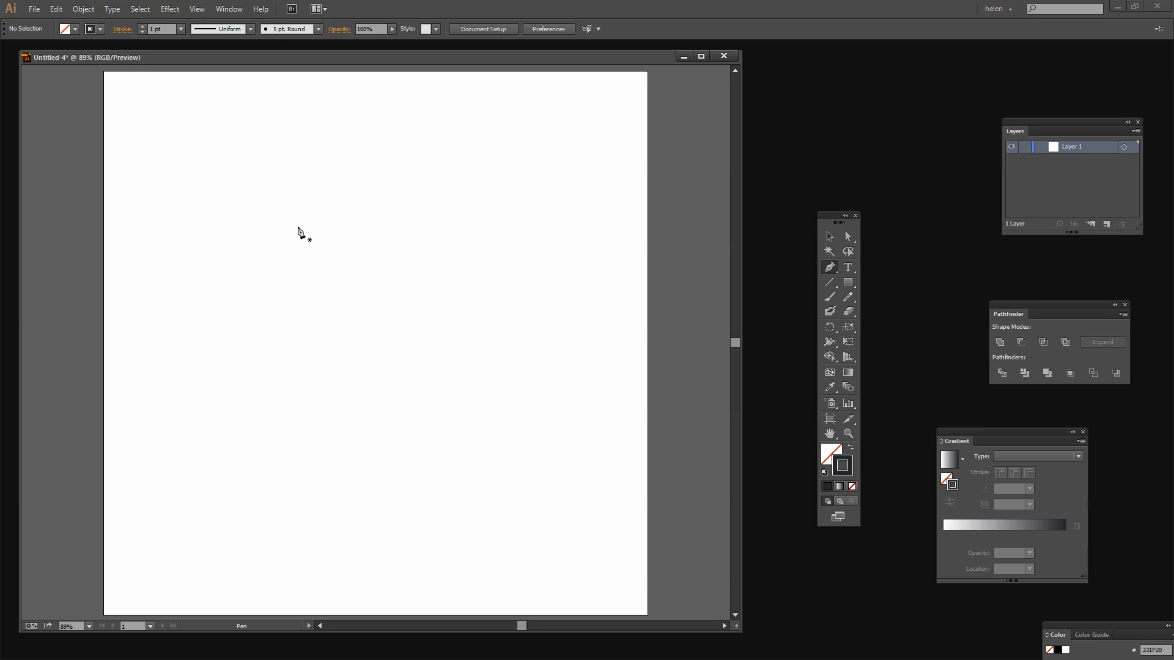
pyautogui.click(363, 160)
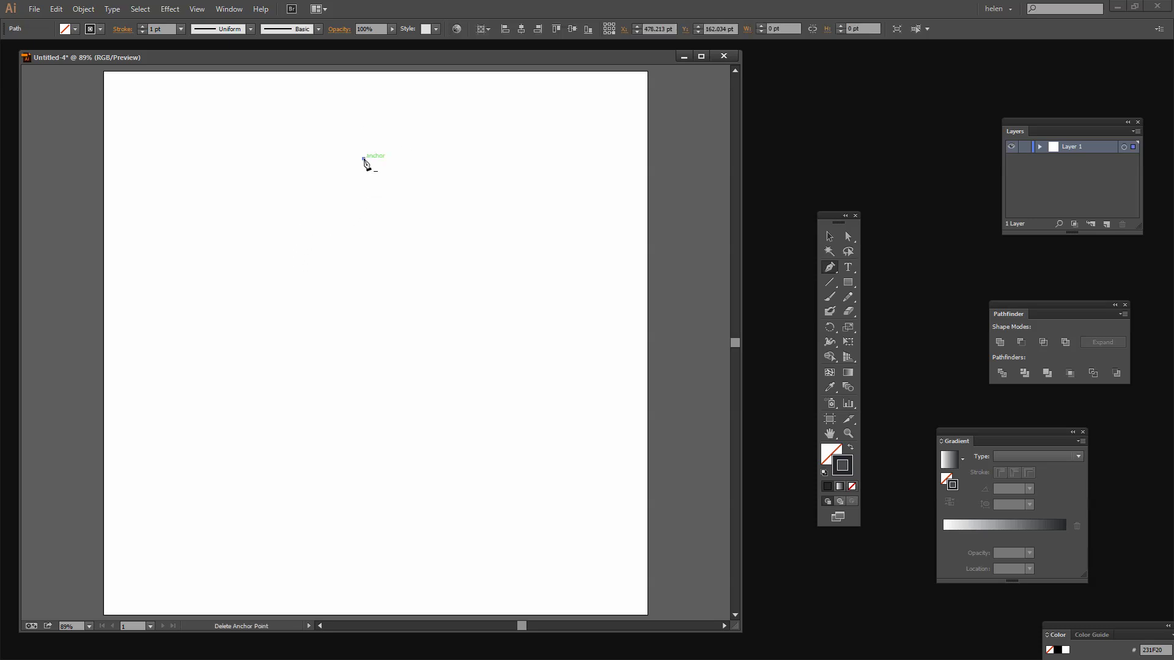
pyautogui.click(363, 160)
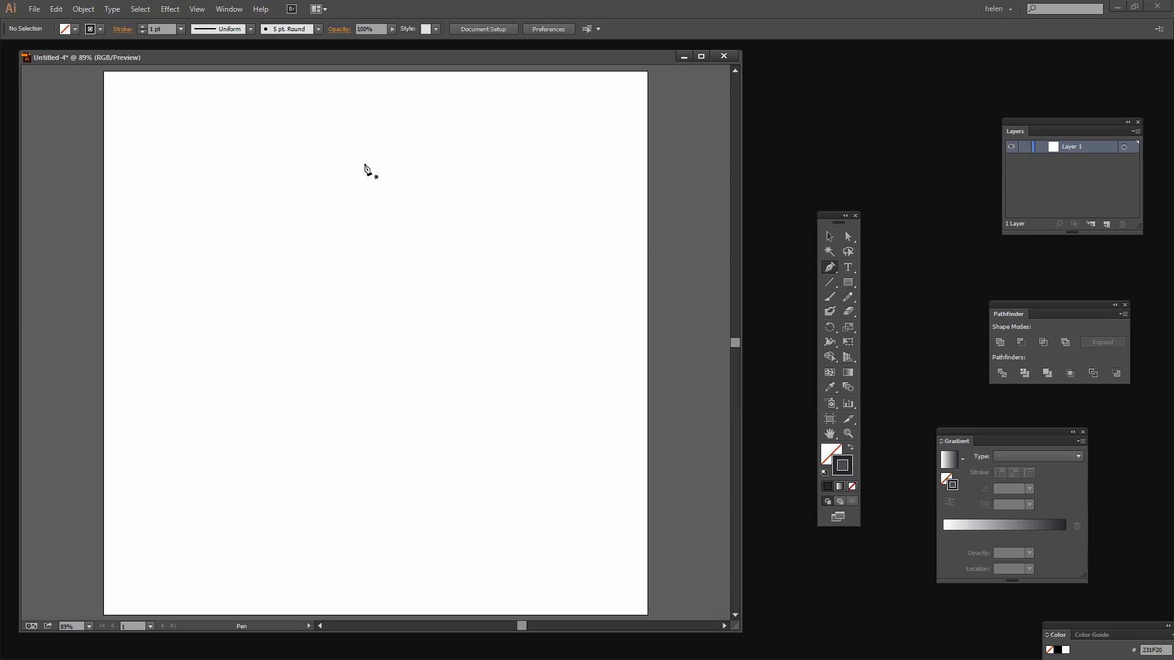
pyautogui.moveTo(365, 163); pyautogui.dragTo(301, 213)
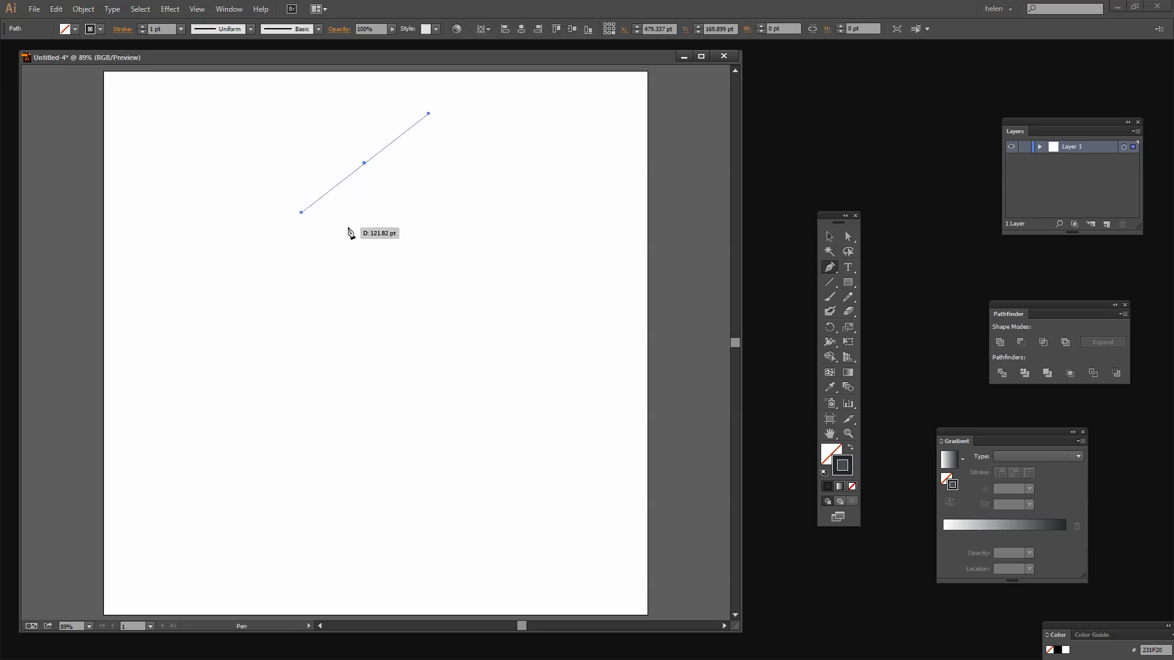
pyautogui.moveTo(227, 329); pyautogui.dragTo(265, 438)
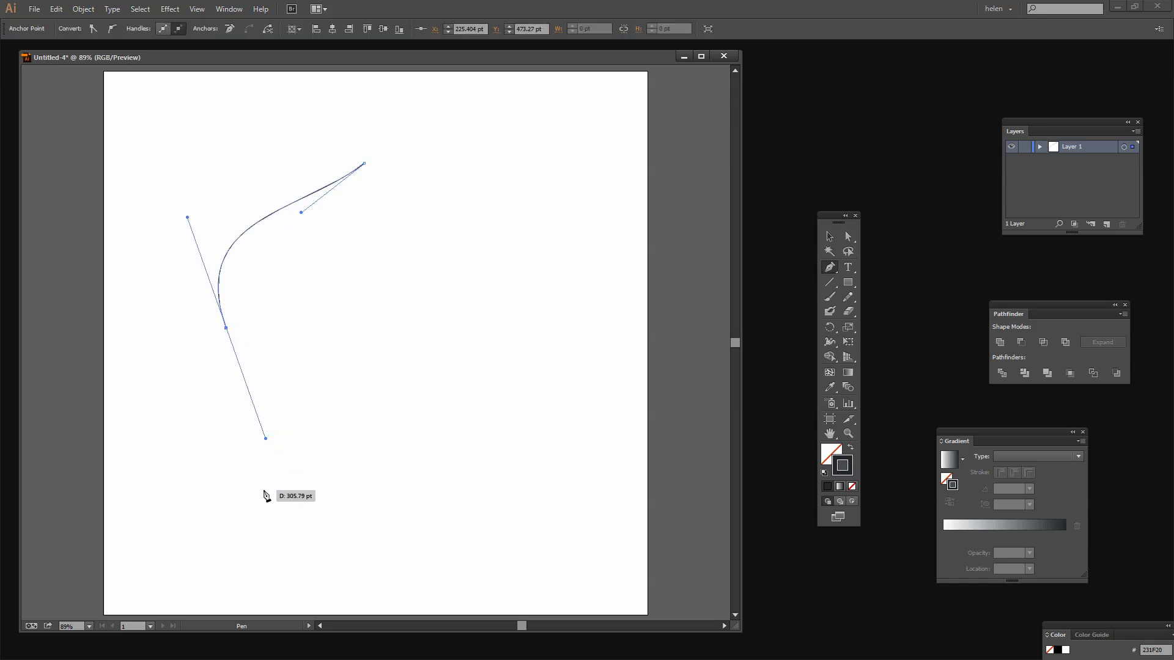
pyautogui.click(262, 489)
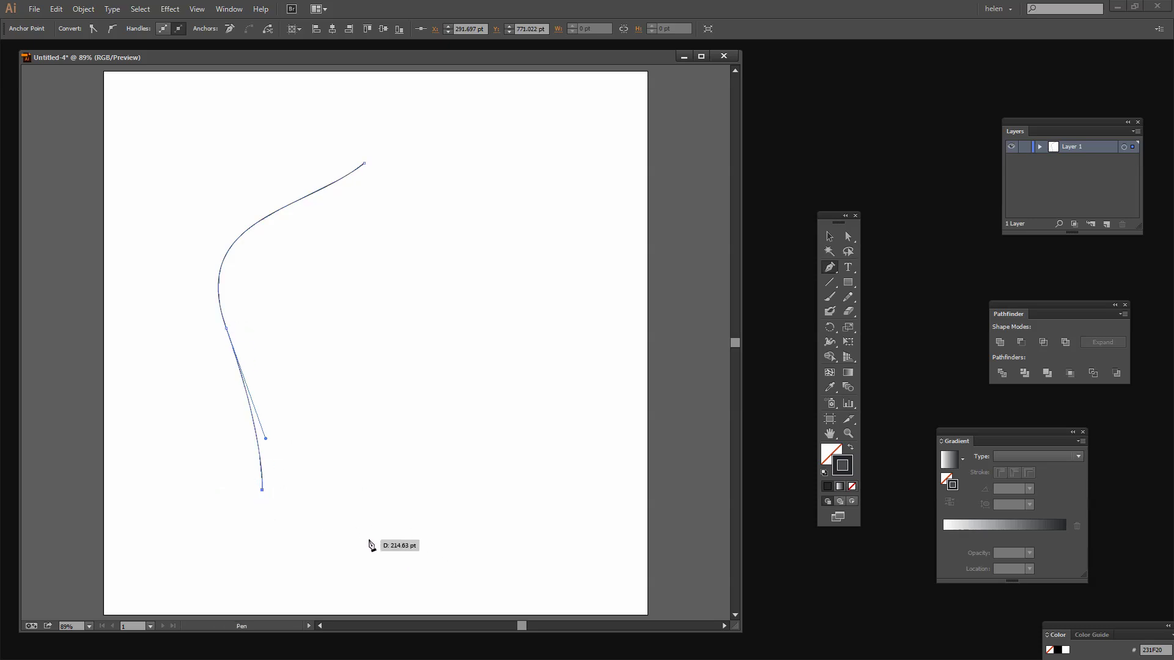
pyautogui.moveTo(372, 532); pyautogui.dragTo(374, 576)
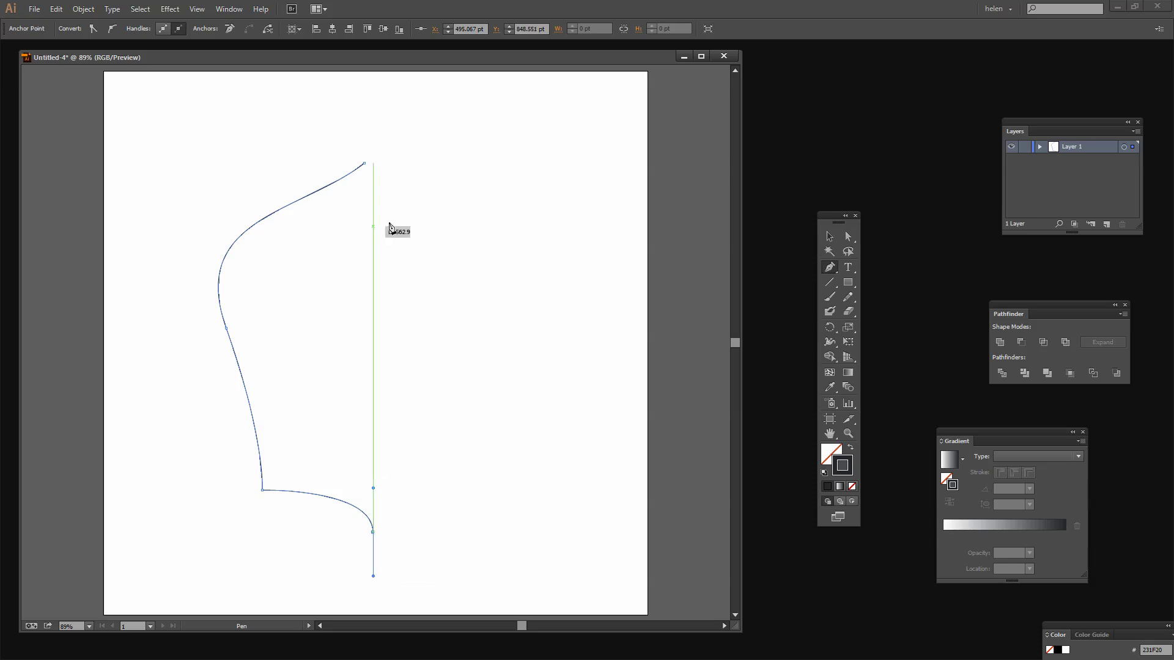
# Step: Align the path's top and bottom end anchors at X 508.55 pt and adjust the direction handles to reshape the upper curve
pyautogui.click(848, 236)
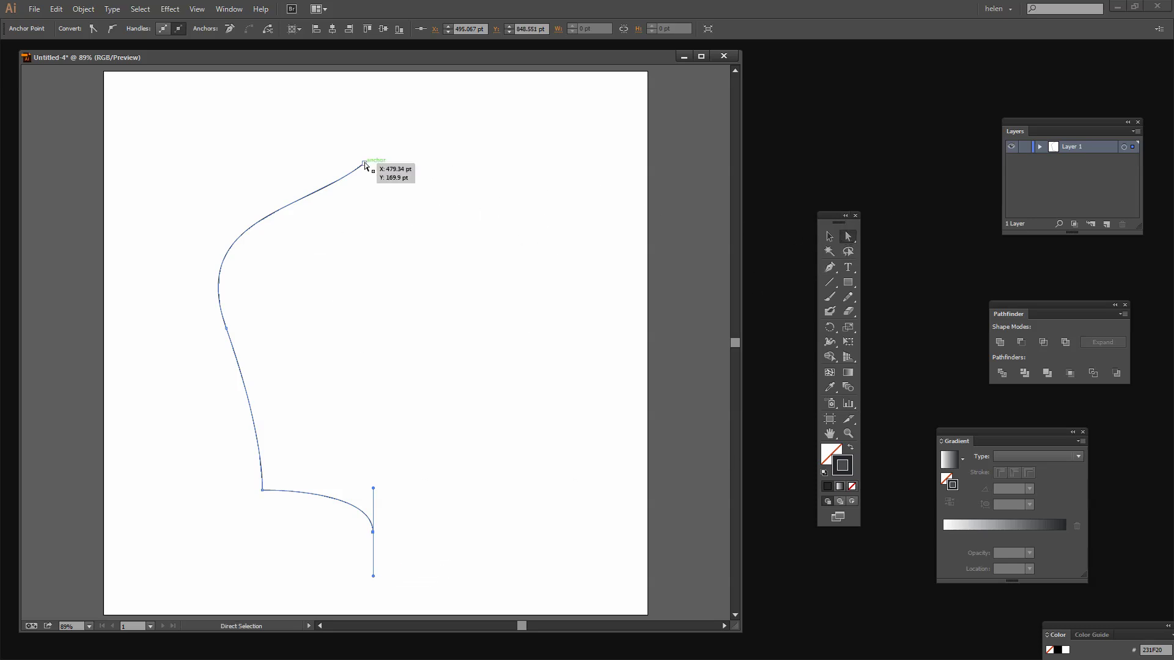
pyautogui.moveTo(364, 164); pyautogui.dragTo(380, 163)
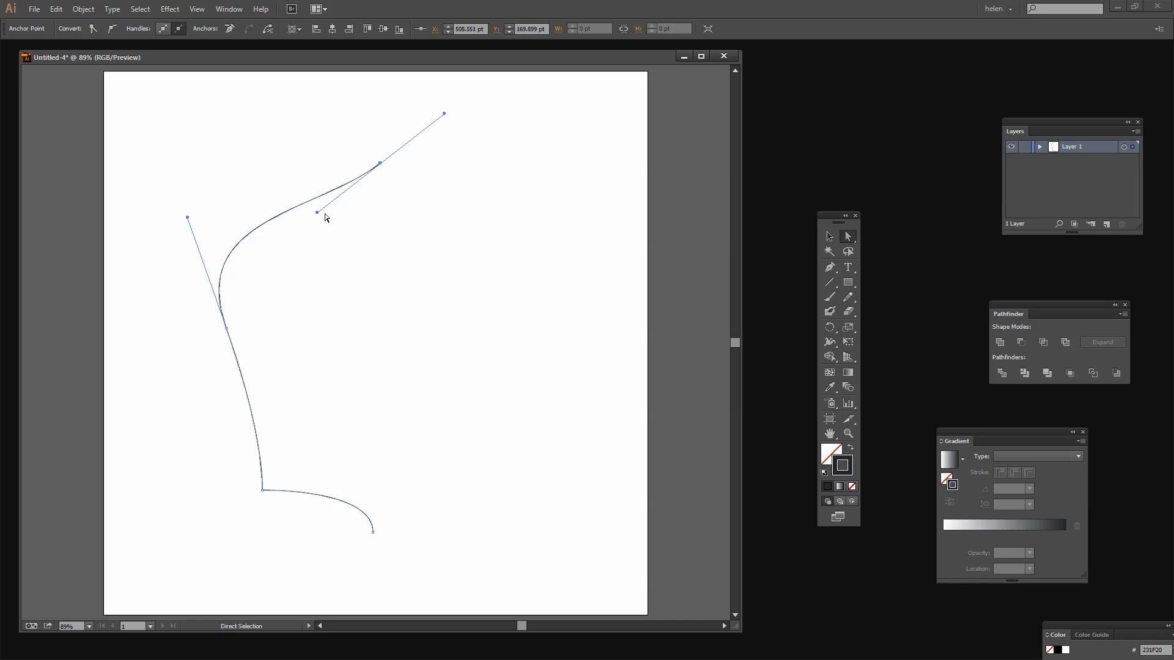
pyautogui.moveTo(317, 212); pyautogui.dragTo(348, 232)
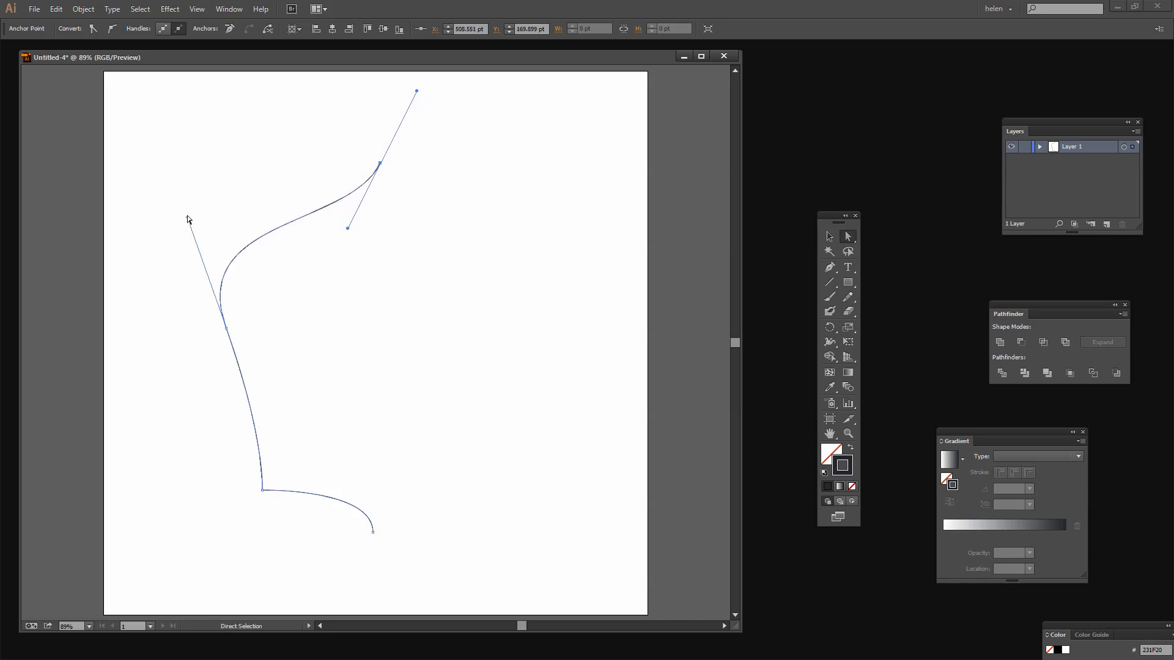
pyautogui.moveTo(187, 218); pyautogui.dragTo(187, 171)
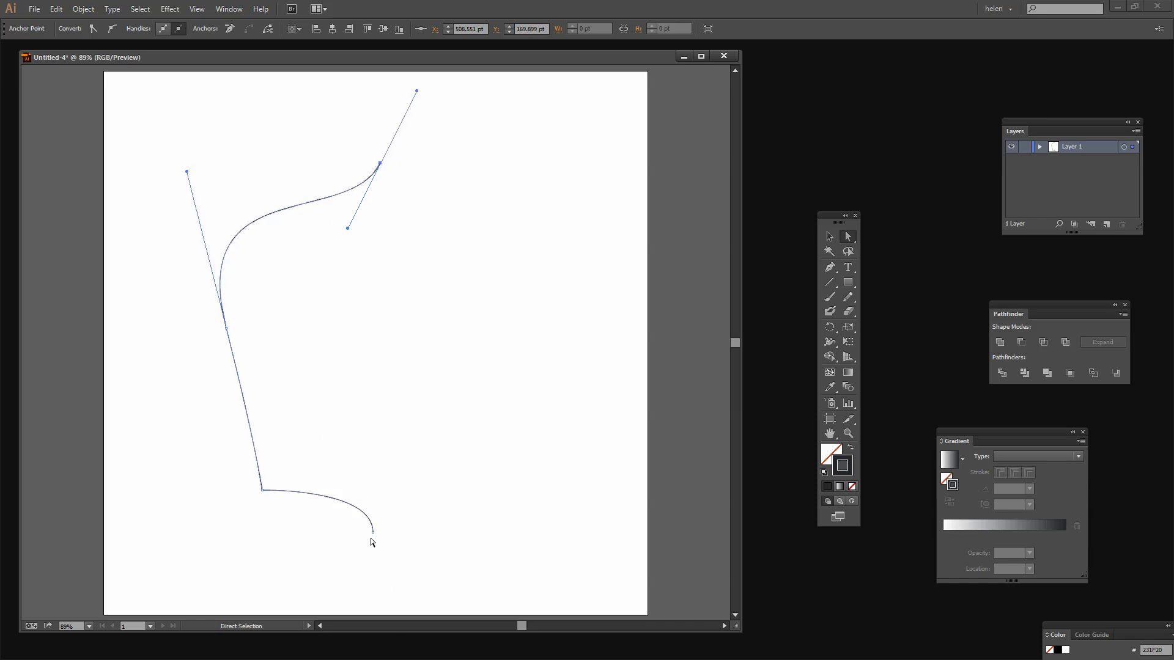
pyautogui.moveTo(379, 161)
pyautogui.mouseDown()
pyautogui.moveTo(369, 161)
pyautogui.moveTo(379, 160)
pyautogui.mouseUp()
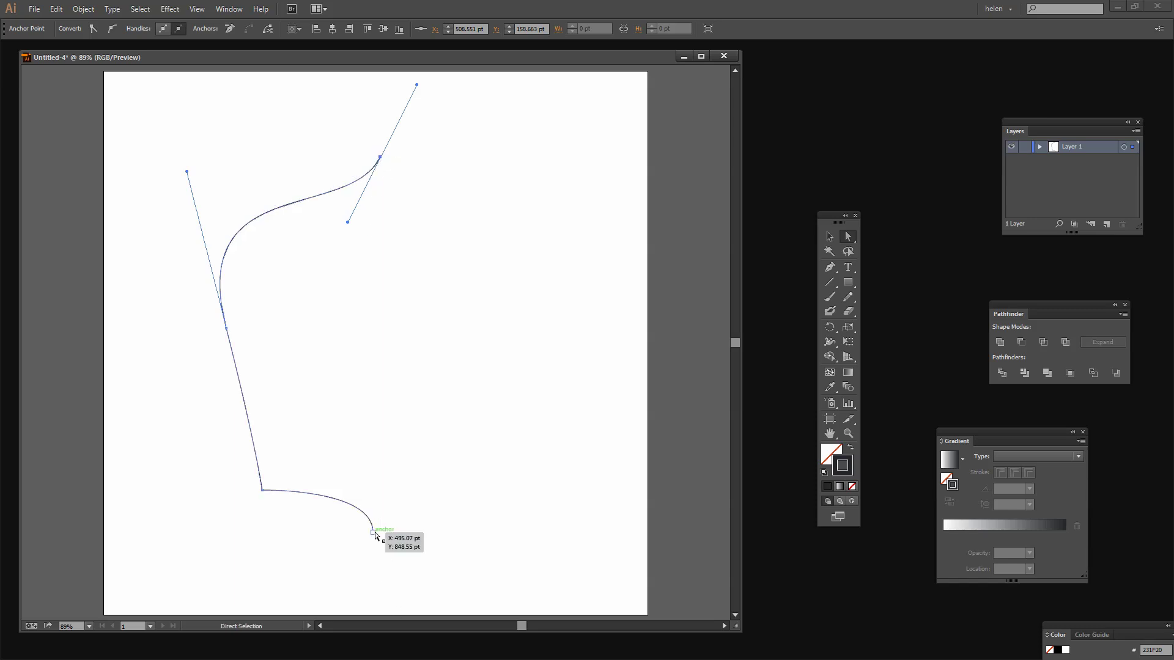
pyautogui.moveTo(373, 533); pyautogui.dragTo(381, 533)
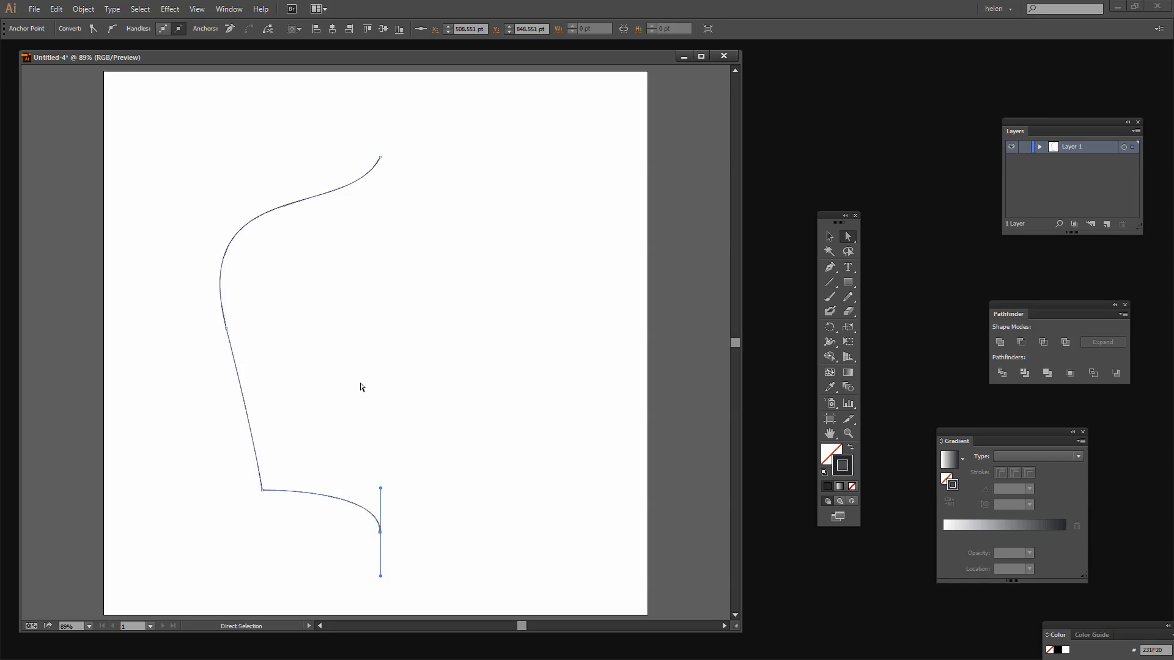
# Step: Select the whole half outline and make a reflected copy of it across the vertical axis
pyautogui.click(829, 236)
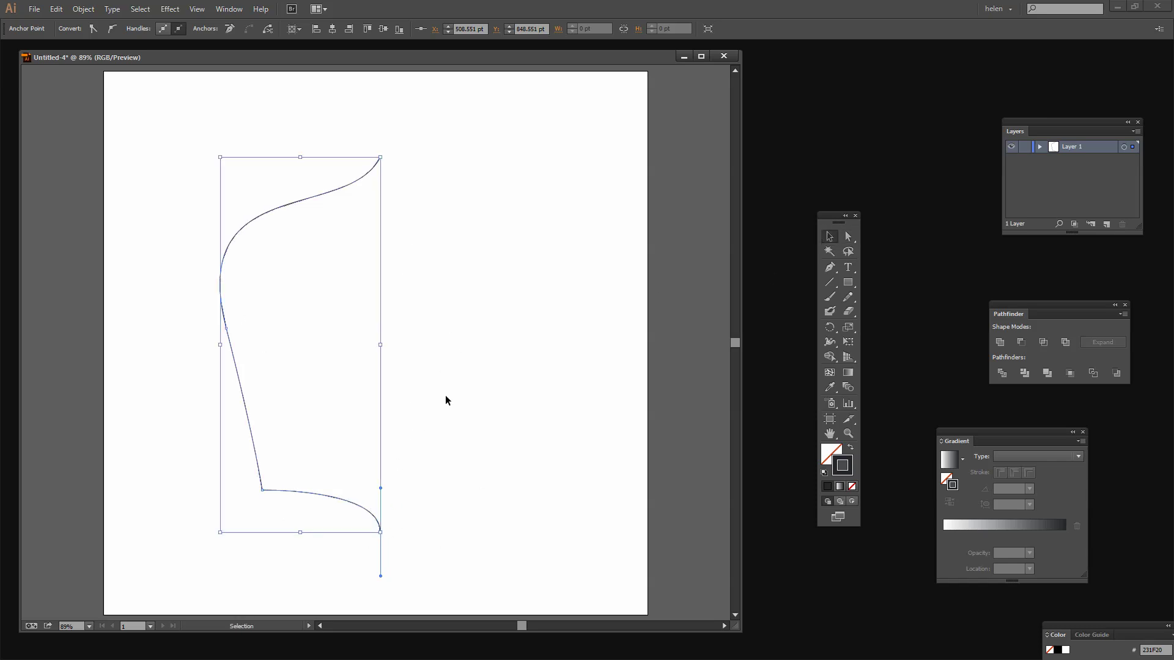
pyautogui.moveTo(181, 400); pyautogui.dragTo(295, 478)
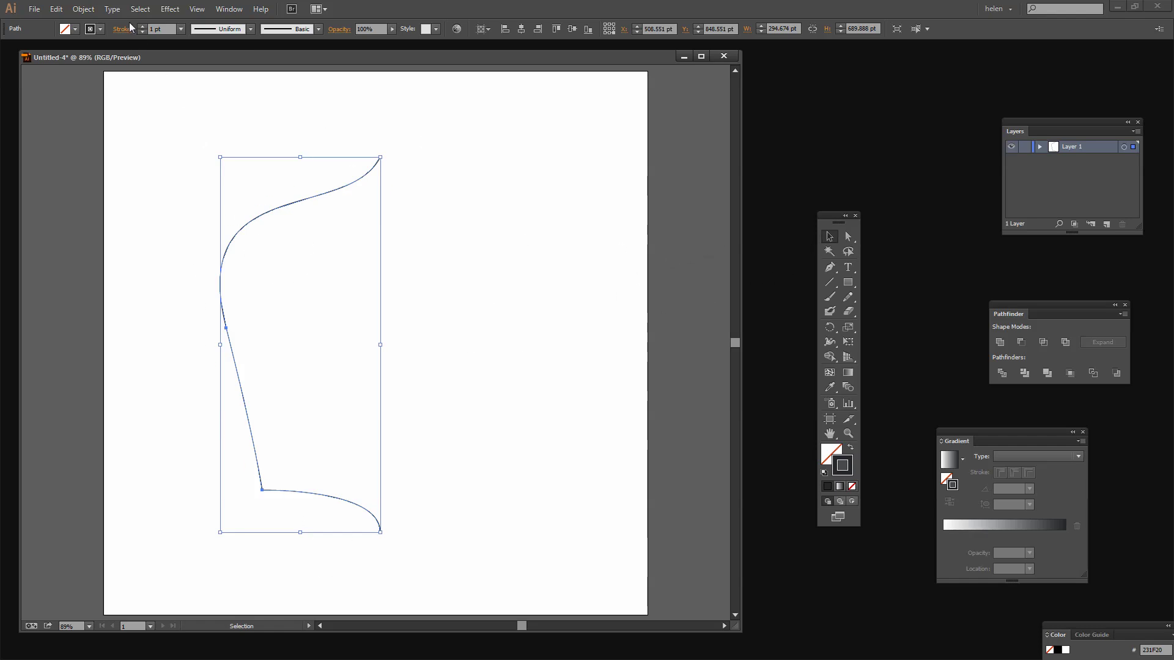
pyautogui.click(84, 10)
pyautogui.moveTo(126, 23)
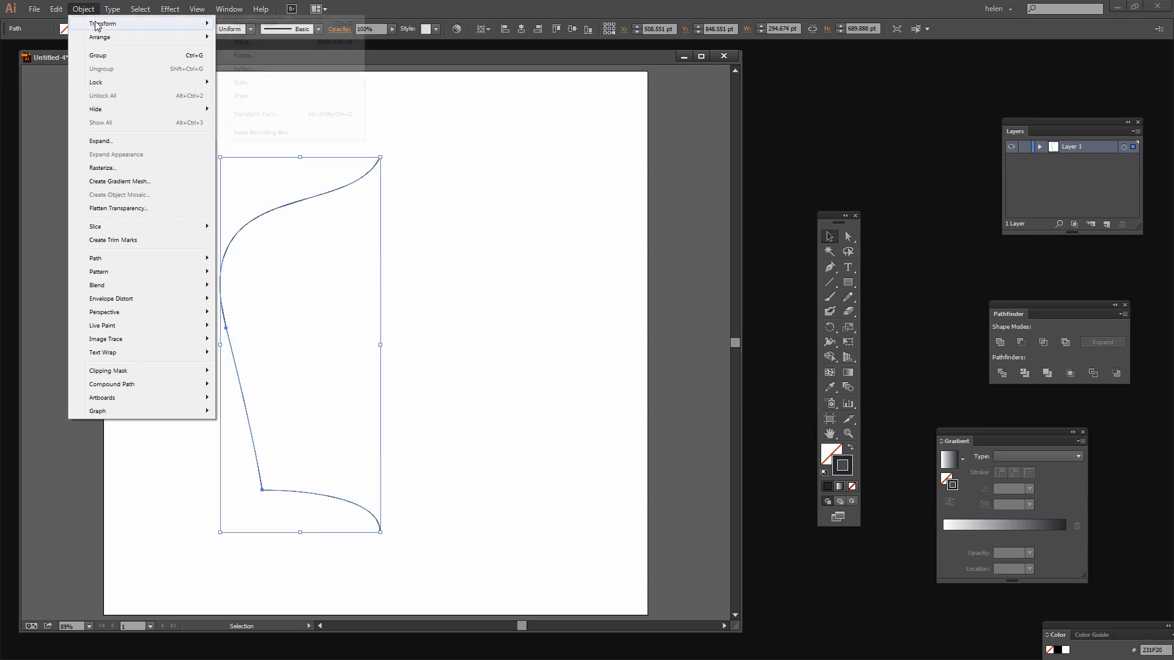
pyautogui.click(249, 70)
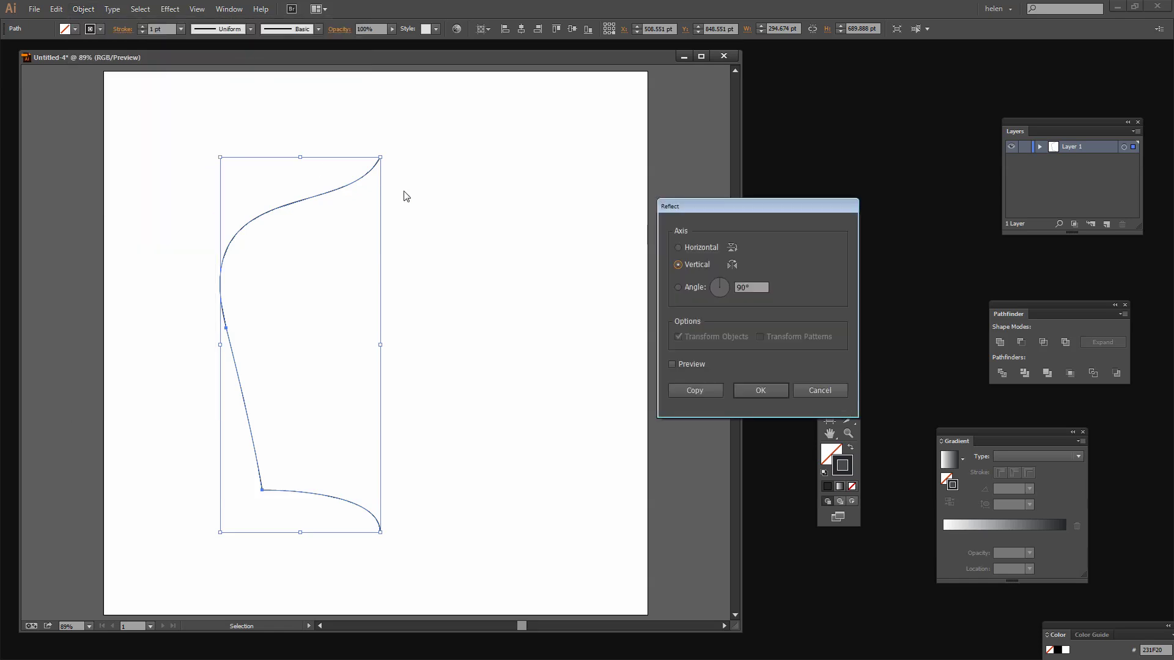
pyautogui.click(672, 364)
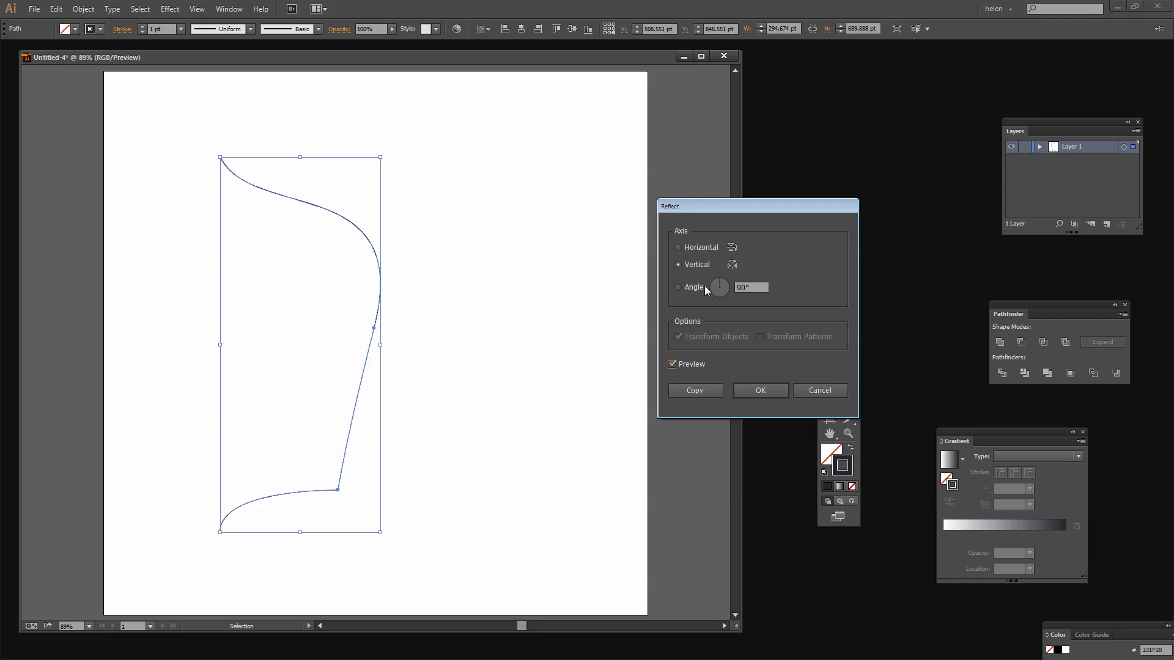
pyautogui.click(693, 392)
# Step: Move the reflected copy 294.67 pt horizontally so its end points meet those of the original half
pyautogui.click(373, 329)
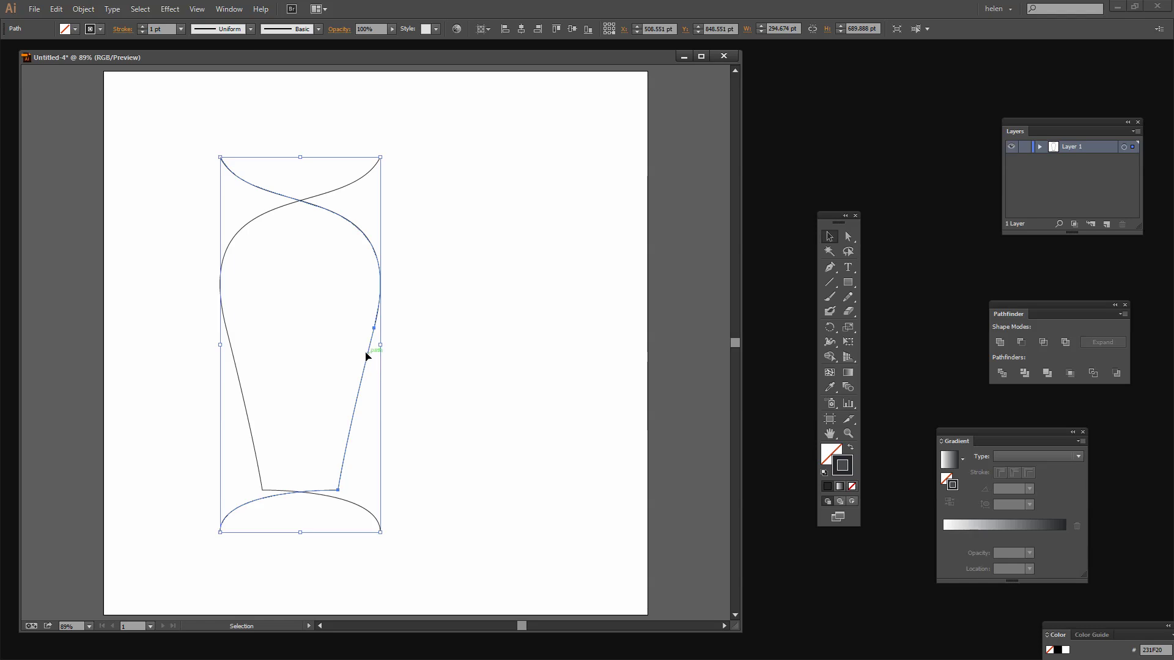
pyautogui.moveTo(378, 308); pyautogui.dragTo(538, 311)
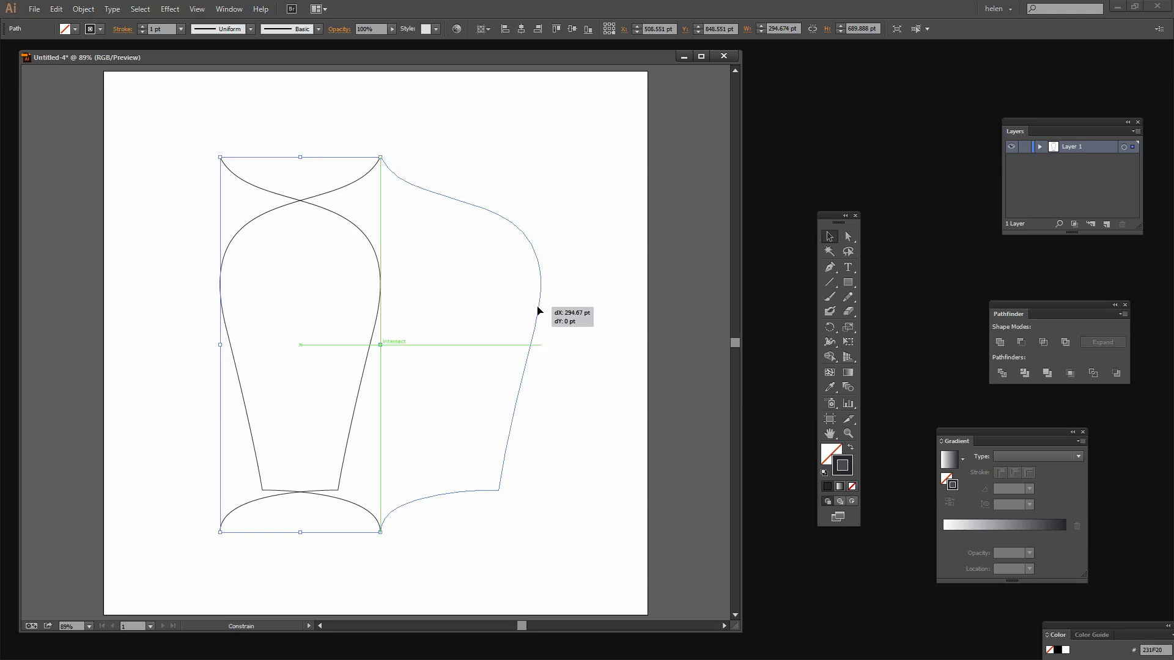
pyautogui.moveTo(538, 310); pyautogui.dragTo(539, 309)
pyautogui.click(601, 493)
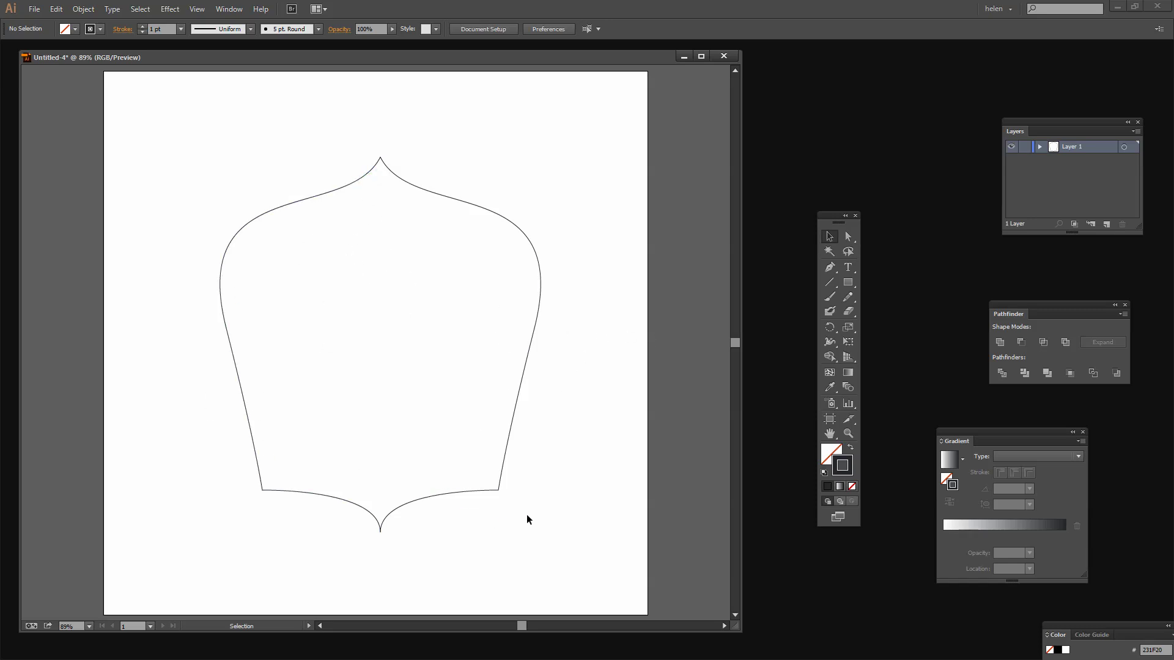
# Step: Create a blend between the left half outline and its mirrored copy
pyautogui.click(849, 388)
pyautogui.click(234, 358)
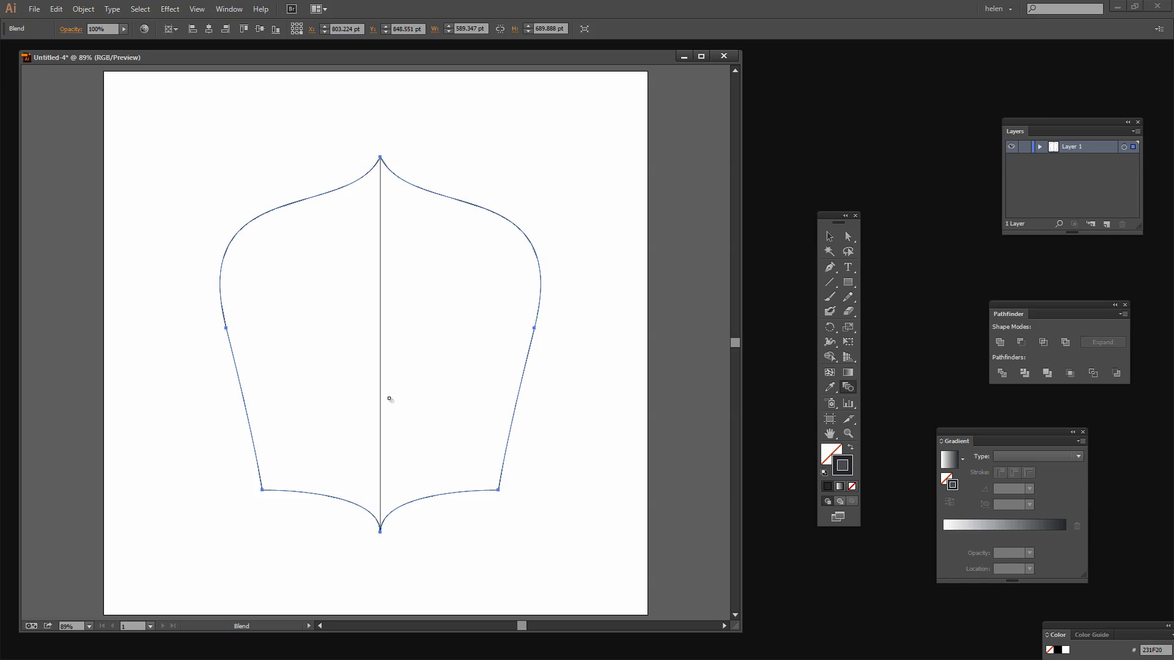
pyautogui.moveTo(832, 214); pyautogui.dragTo(781, 142)
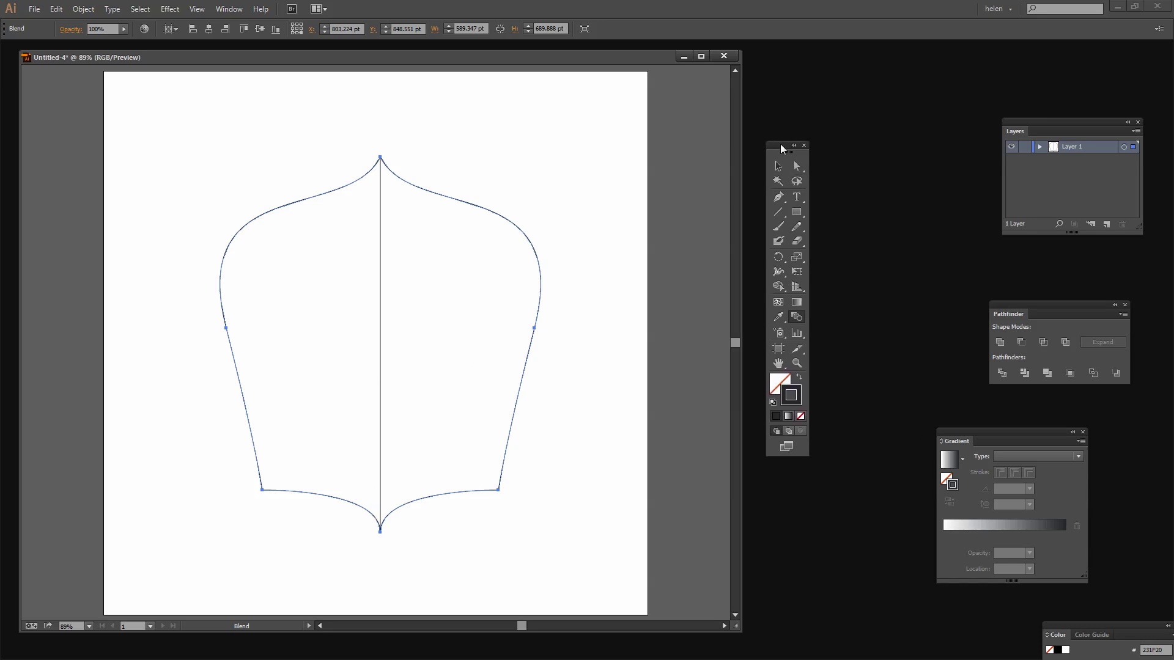
# Step: Set the blend spacing to Specified Steps with 10 steps, previewing the result
pyautogui.doubleClick(796, 314)
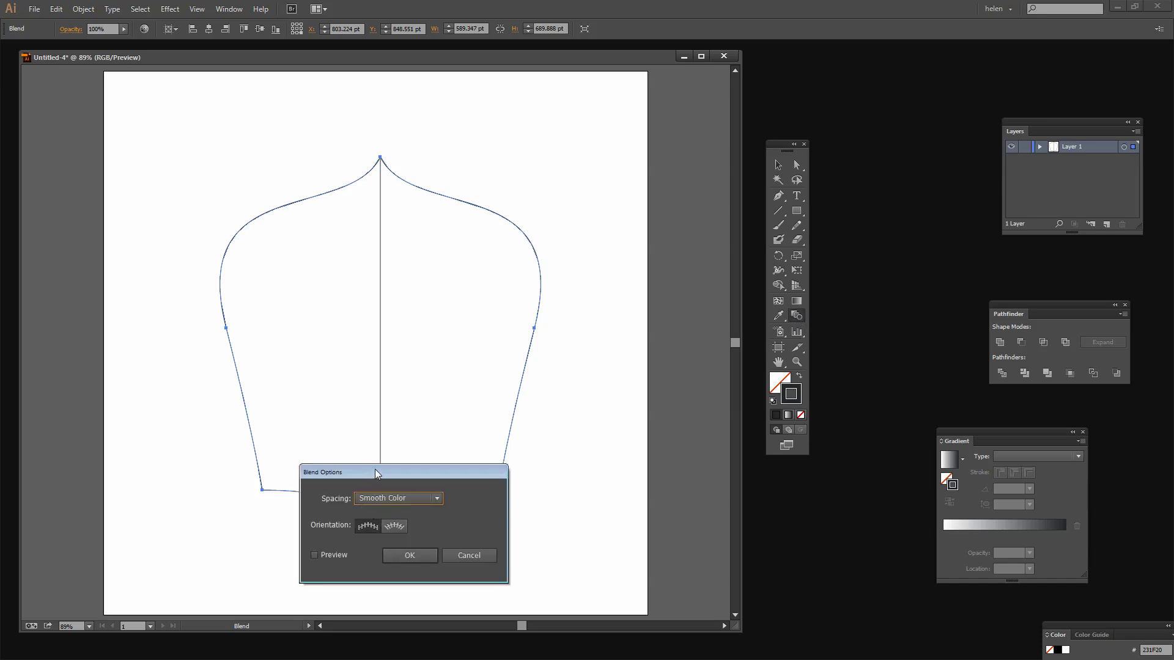
pyautogui.moveTo(376, 472); pyautogui.dragTo(627, 201)
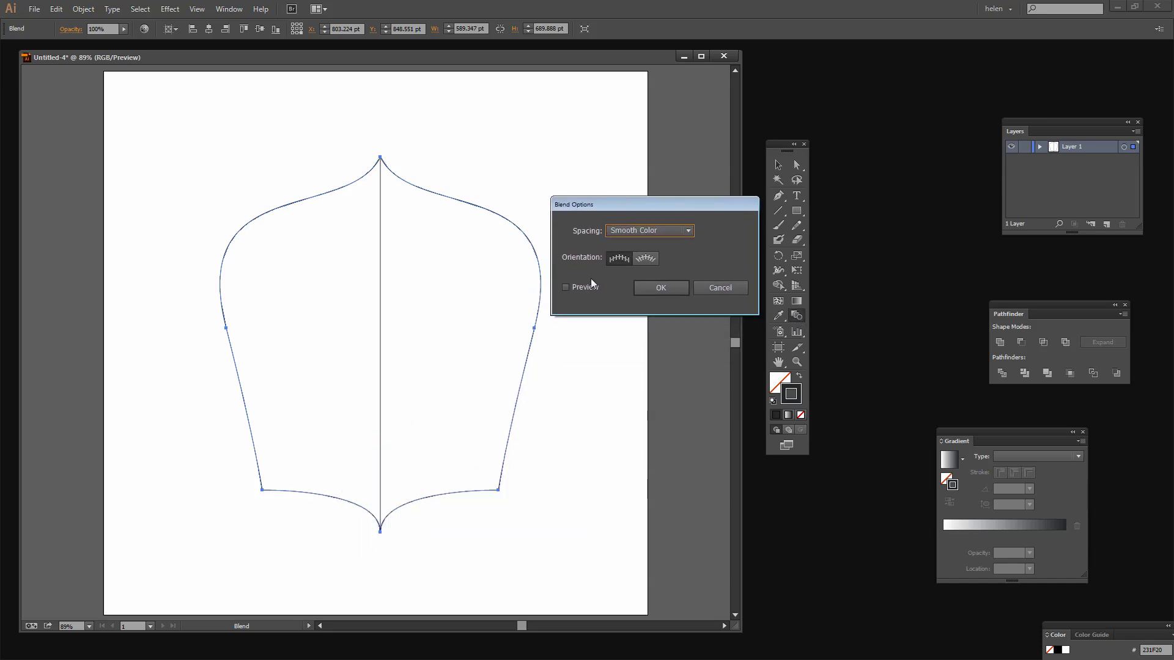
pyautogui.click(565, 287)
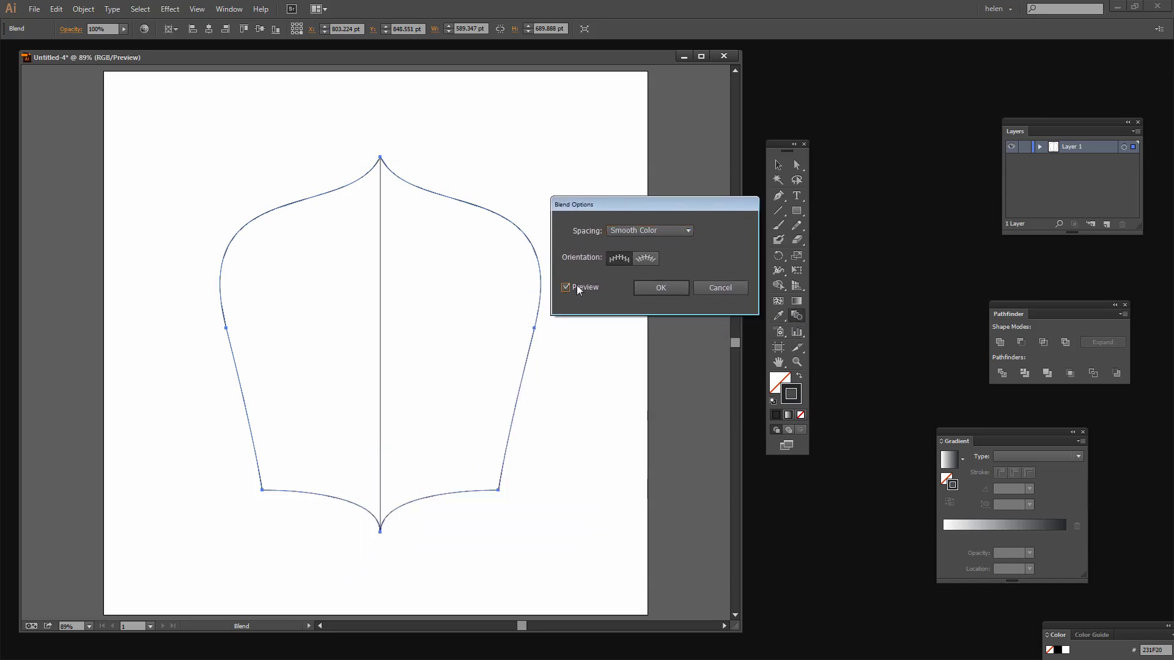
pyautogui.click(639, 228)
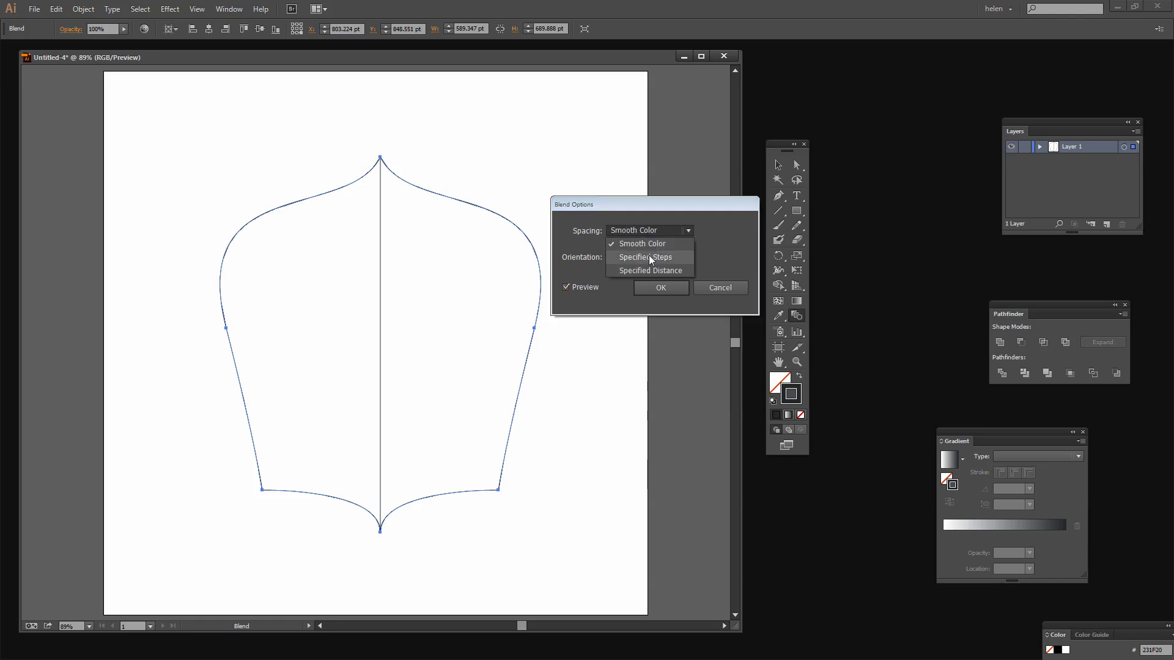
pyautogui.click(648, 257)
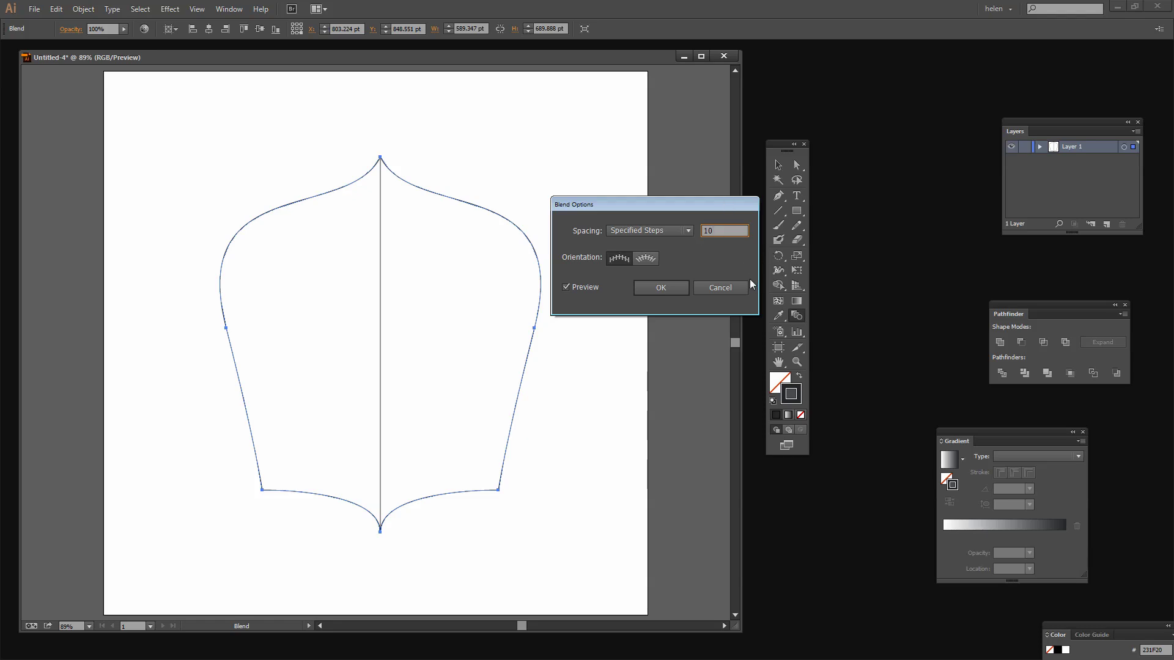
pyautogui.press('Tab')
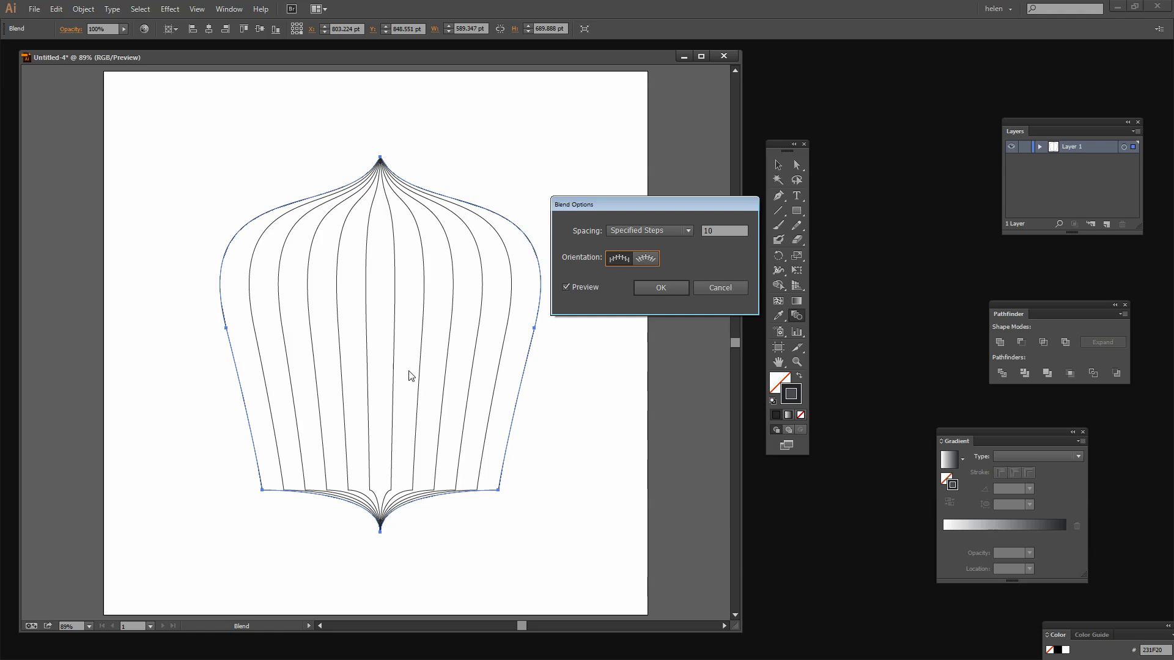
pyautogui.click(662, 285)
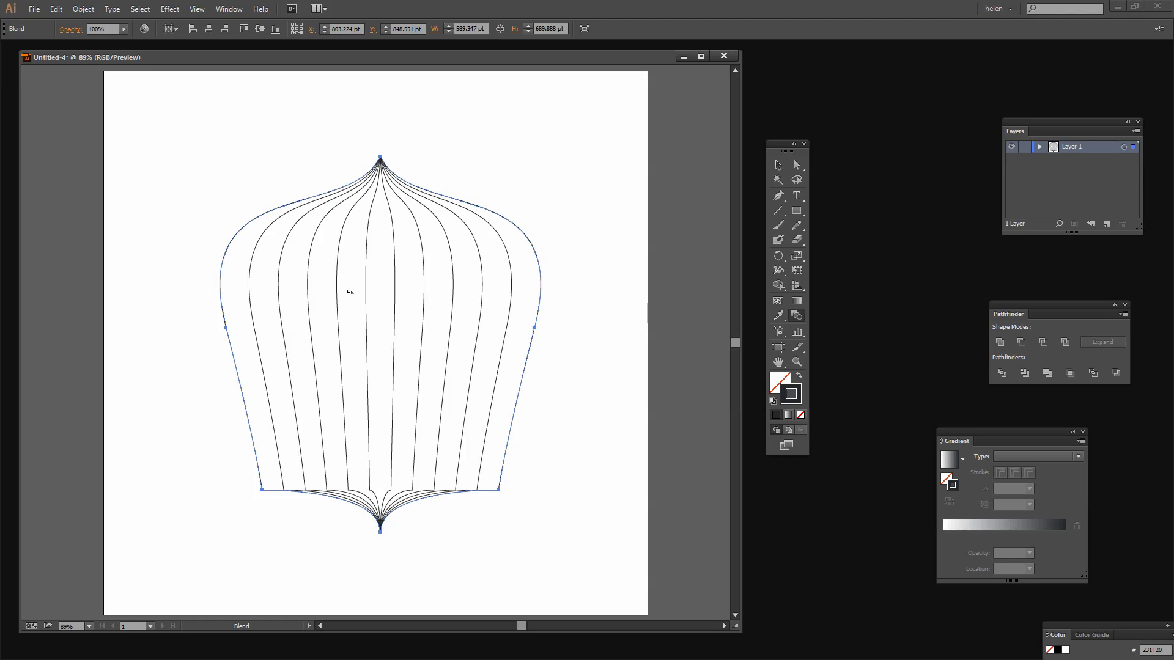
# Step: Draw a circle between the two leftmost blend lines and scale it to about 53 pt so it fits between them
pyautogui.moveTo(798, 213); pyautogui.dragTo(835, 244)
pyautogui.press('z')
pyautogui.moveTo(198, 256); pyautogui.dragTo(293, 354)
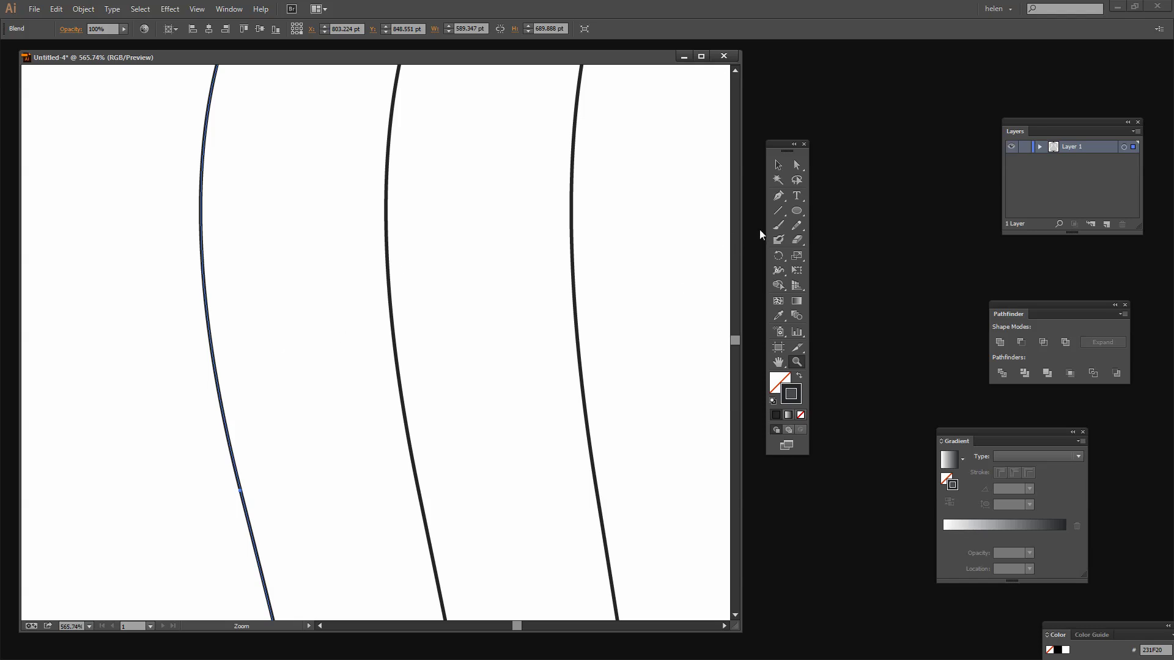
pyautogui.click(794, 213)
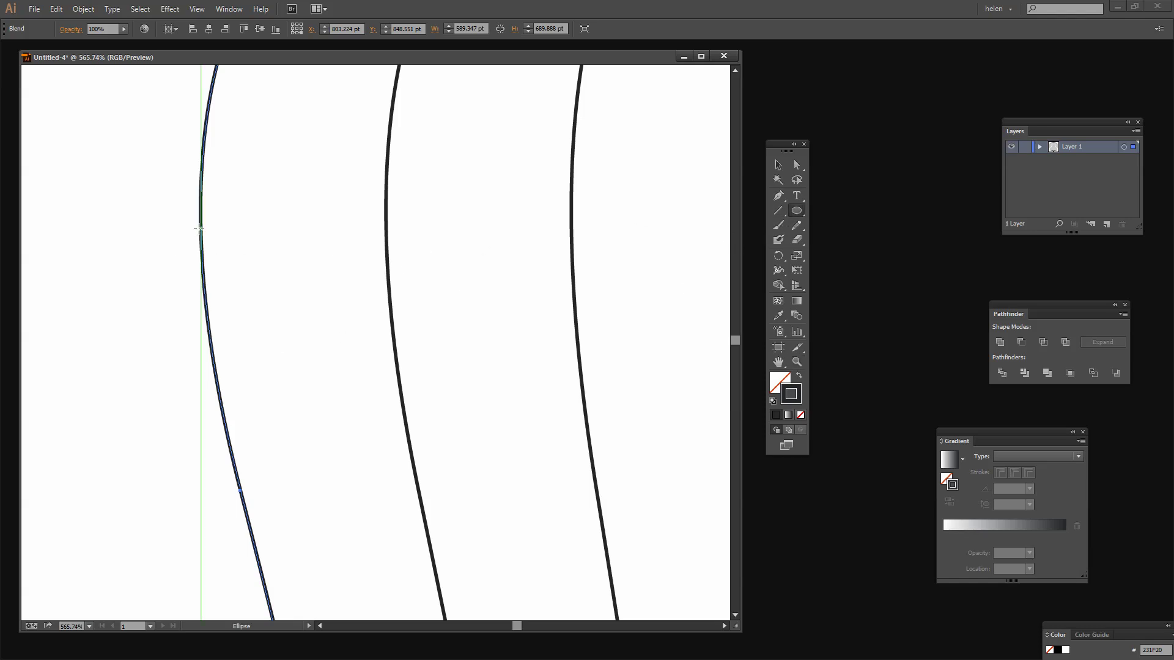
pyautogui.moveTo(201, 227); pyautogui.dragTo(391, 414)
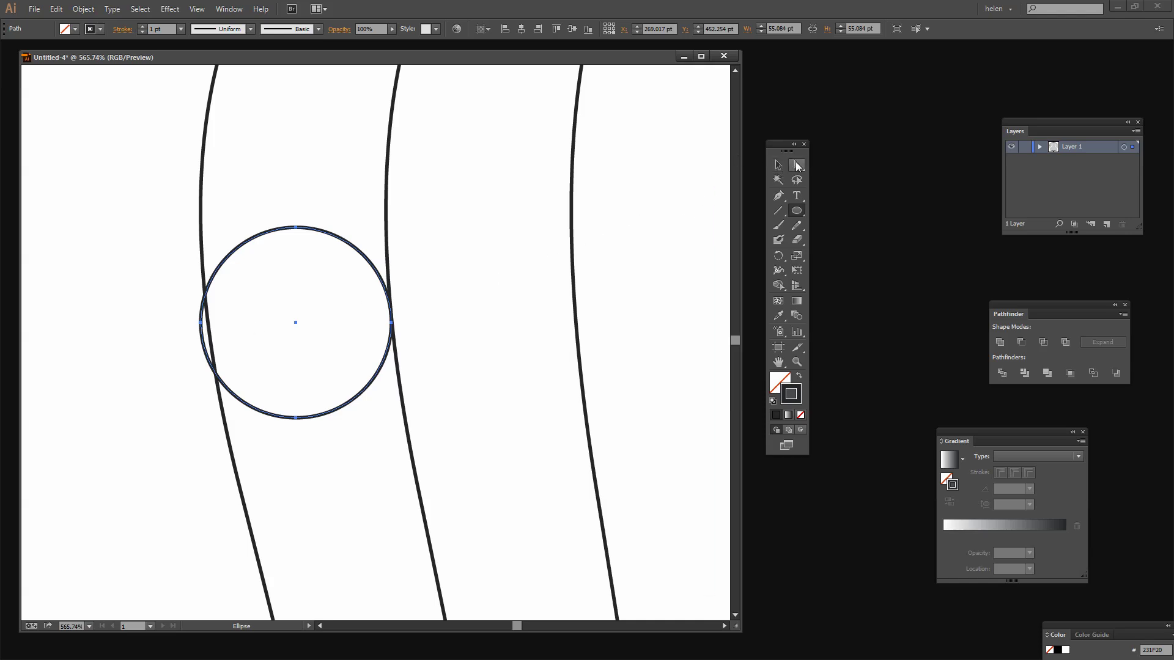
pyautogui.click(777, 165)
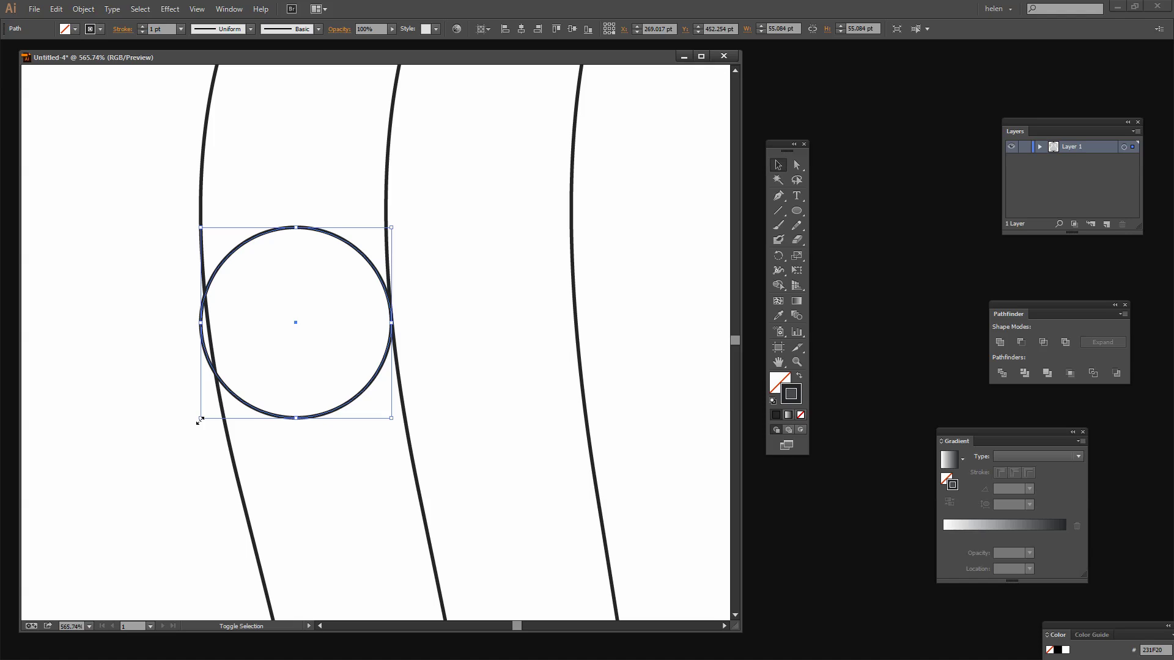
pyautogui.moveTo(200, 420); pyautogui.dragTo(207, 420)
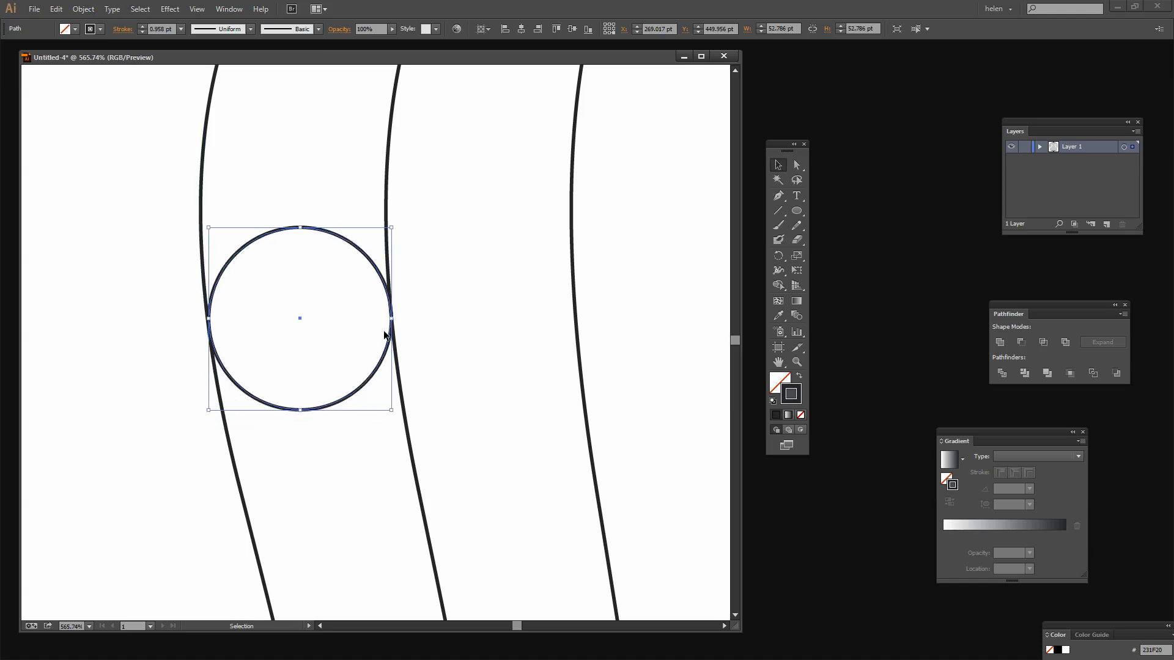
# Step: Rotate the circle slightly counterclockwise so its side anchor points sit where it touches the two blend lines
pyautogui.click(416, 371)
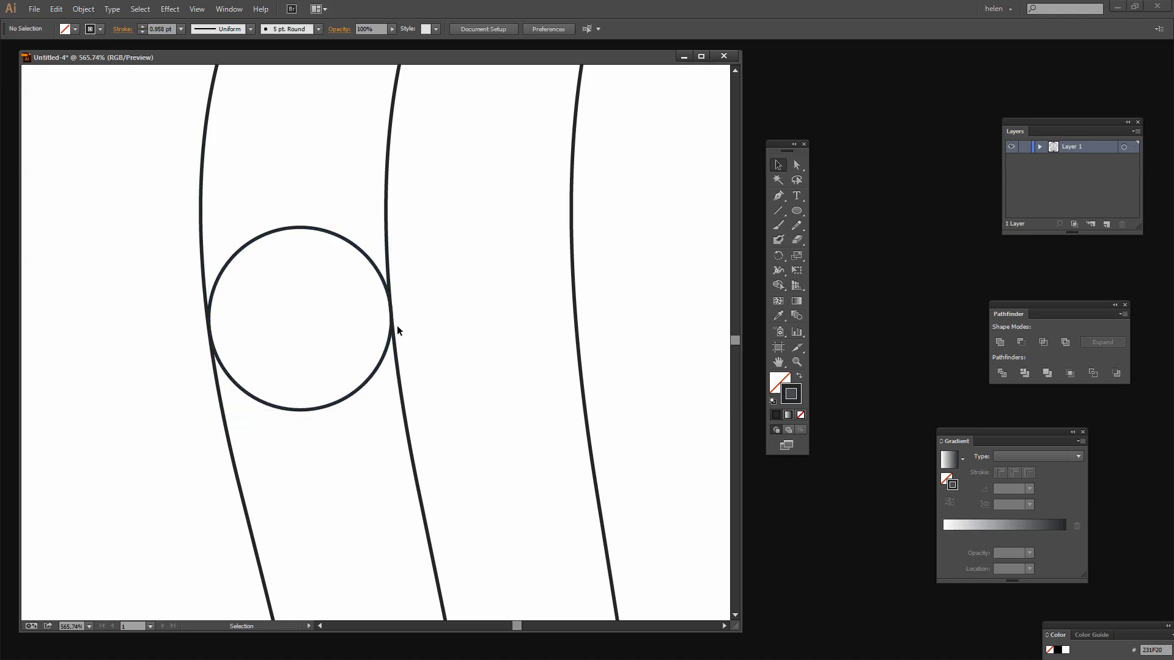
pyautogui.click(212, 332)
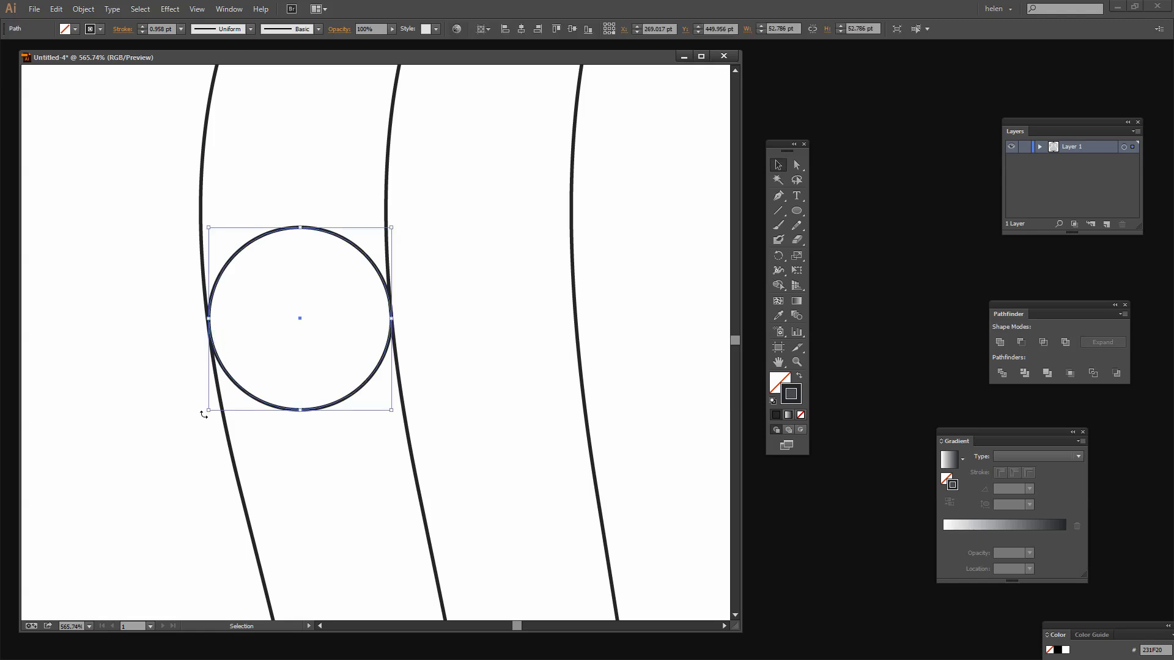
pyautogui.moveTo(203, 415); pyautogui.dragTo(207, 415)
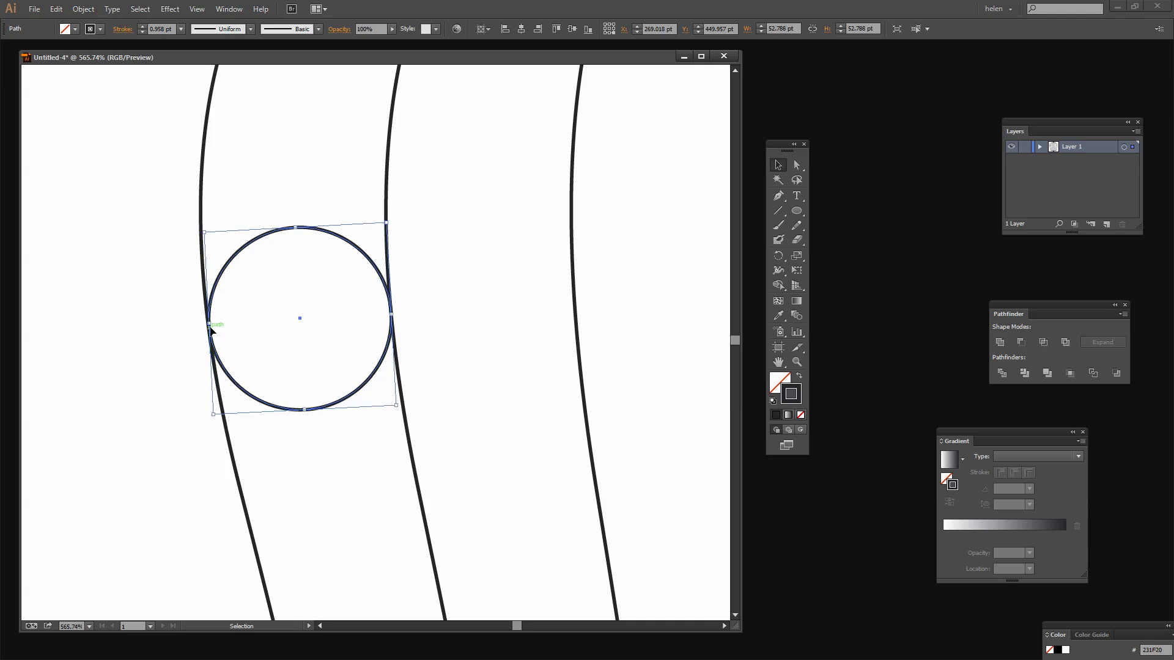
pyautogui.moveTo(208, 418); pyautogui.dragTo(210, 423)
pyautogui.click(199, 431)
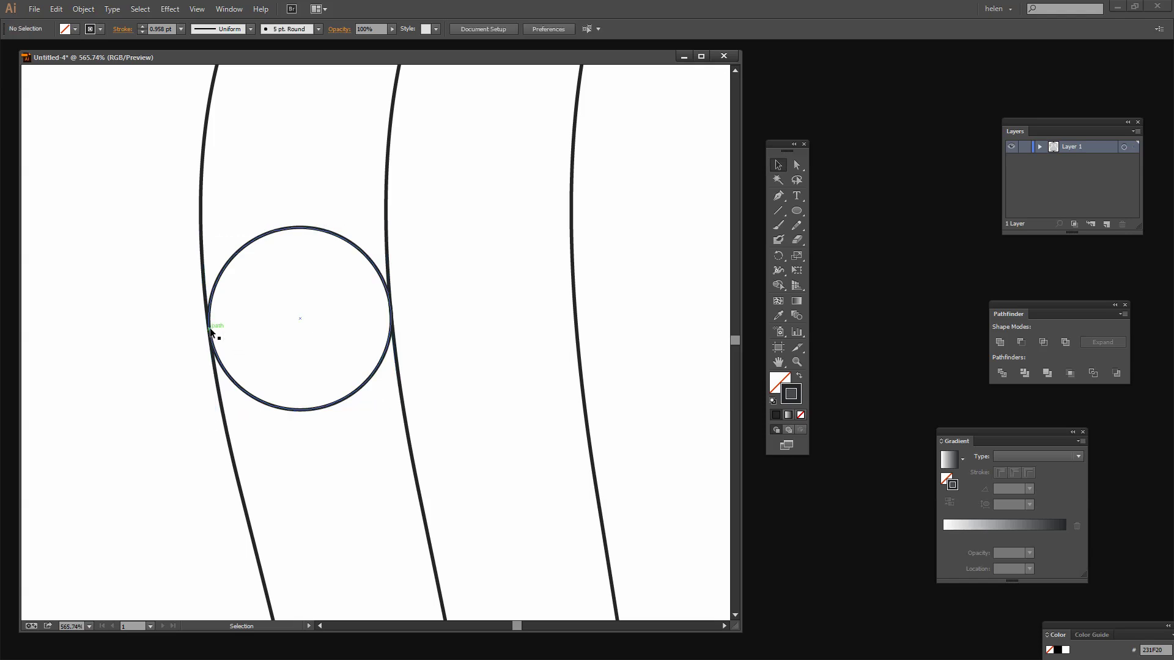
# Step: Cut the circle with the Scissors tool at its two side anchor points touching the blend lines
pyautogui.click(800, 225)
pyautogui.click(799, 240)
pyautogui.click(798, 240)
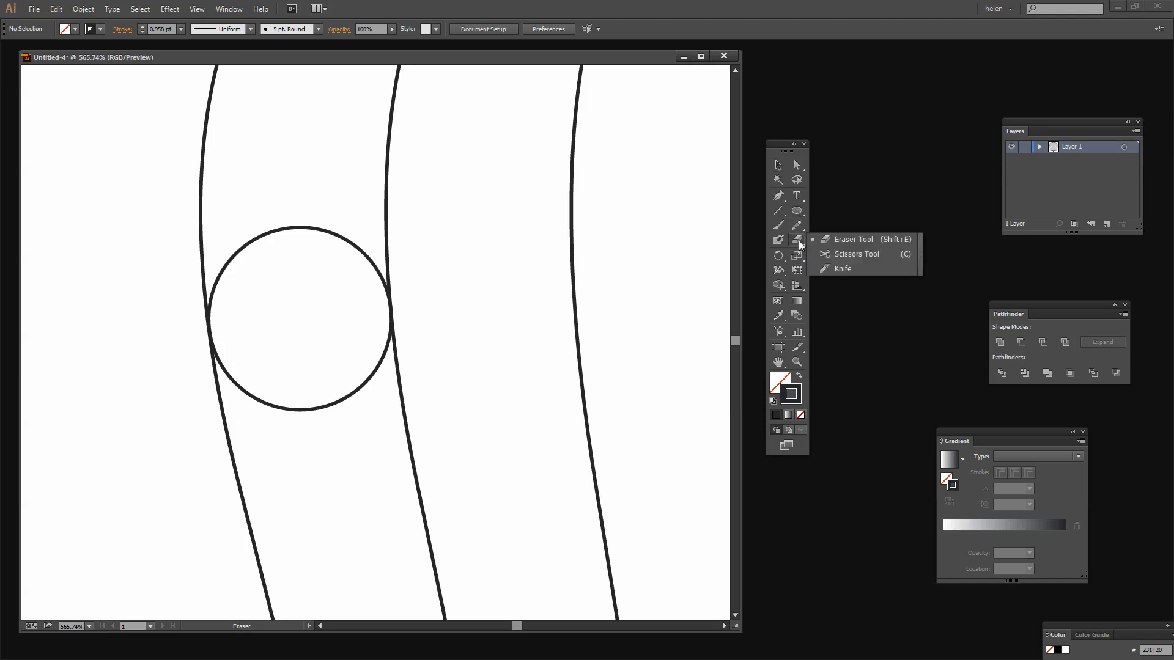
pyautogui.click(854, 254)
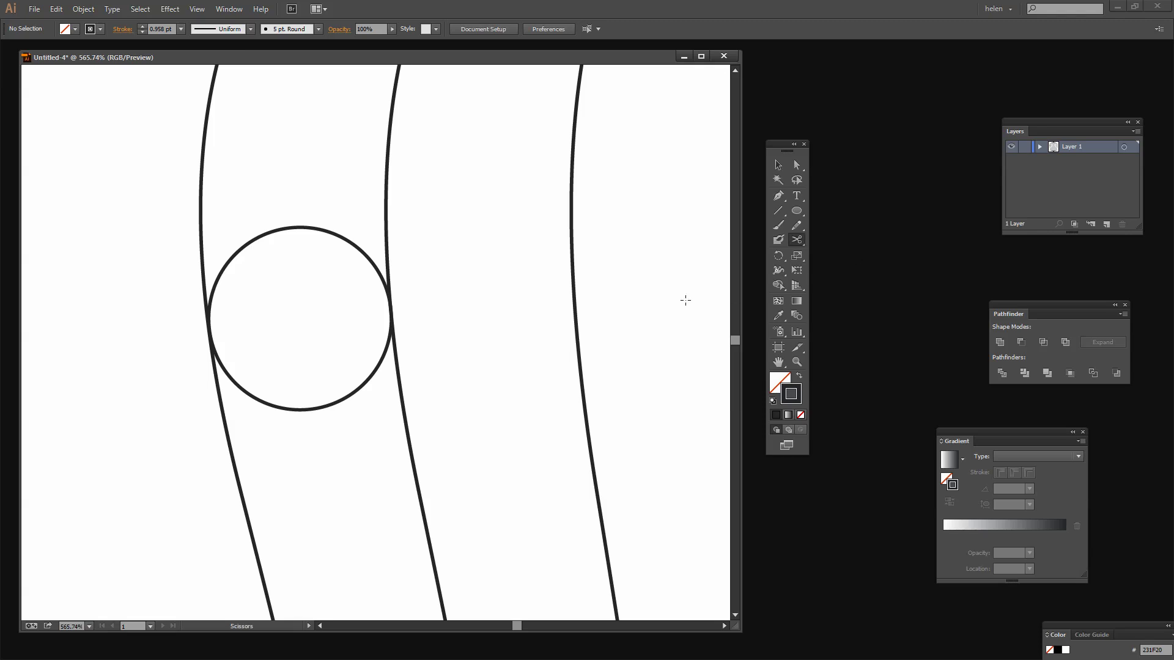
pyautogui.click(390, 310)
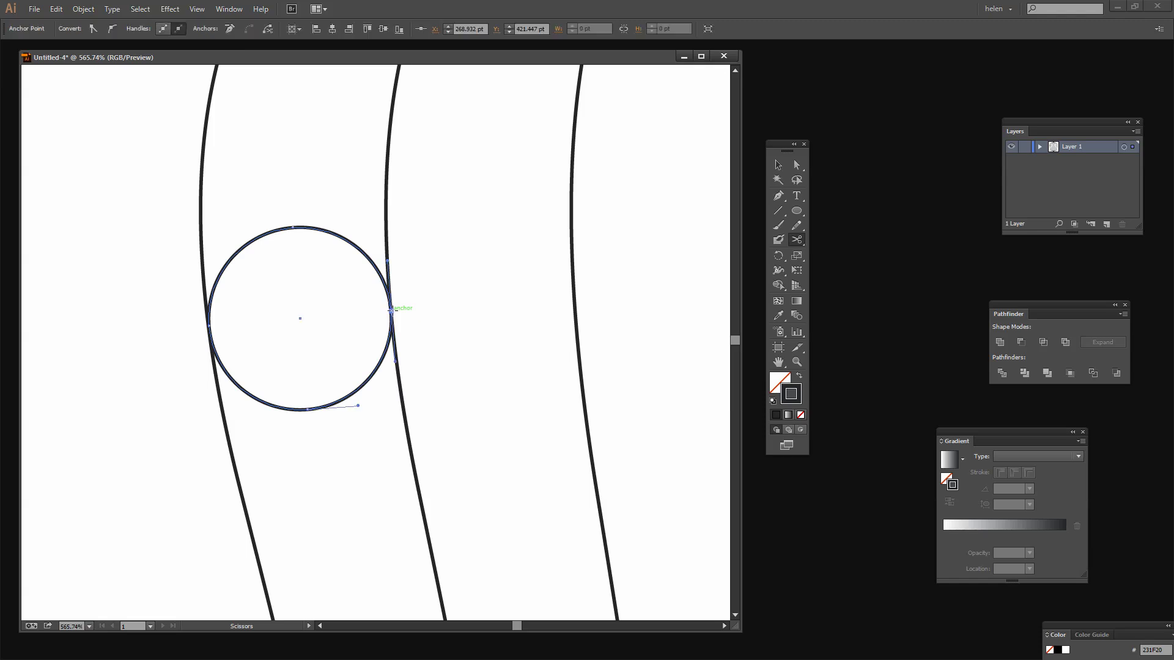
pyautogui.click(208, 325)
pyautogui.click(209, 326)
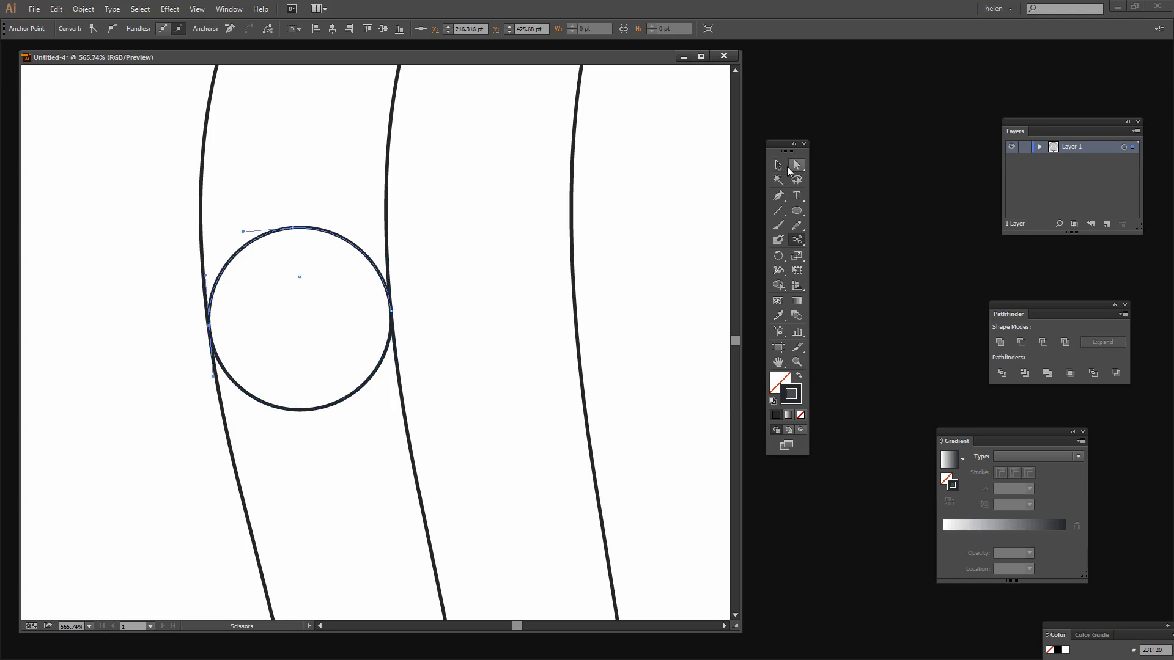
# Step: Delete the upper half of the cut circle, leaving the lower arc between the lines
pyautogui.click(778, 165)
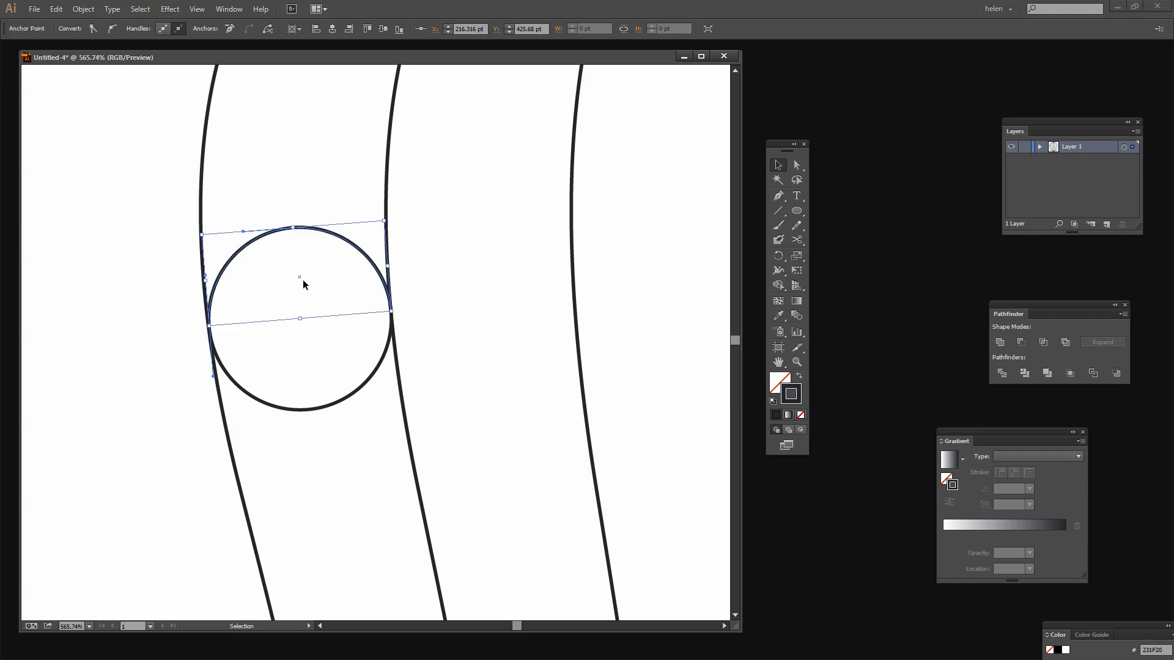
pyautogui.press('Delete')
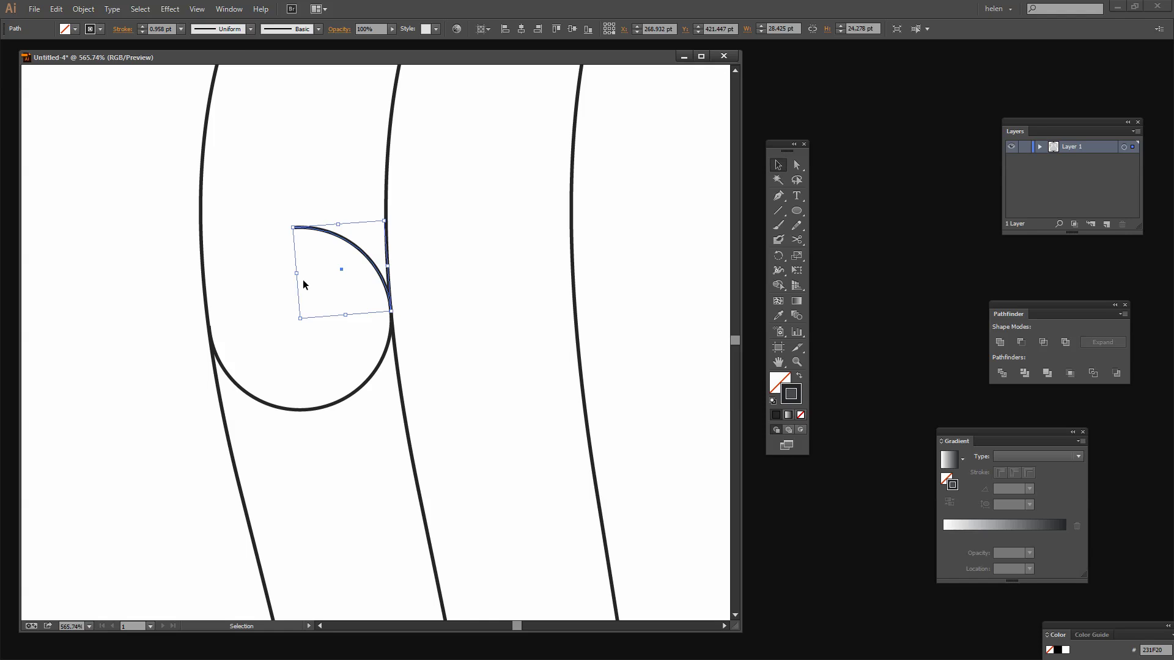
pyautogui.press('Delete')
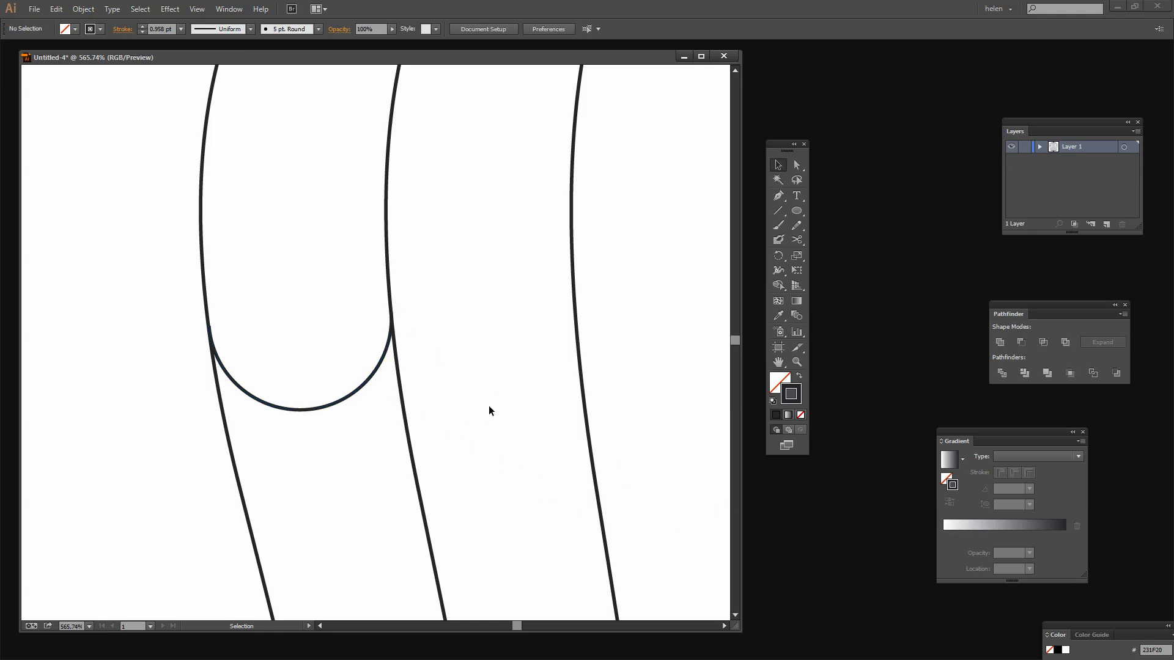
# Step: Start a Transform effect on the lower arc with preview on and 20 copies
pyautogui.press('z')
pyautogui.keyDown('alt'); pyautogui.click(389, 399); pyautogui.keyUp('alt')
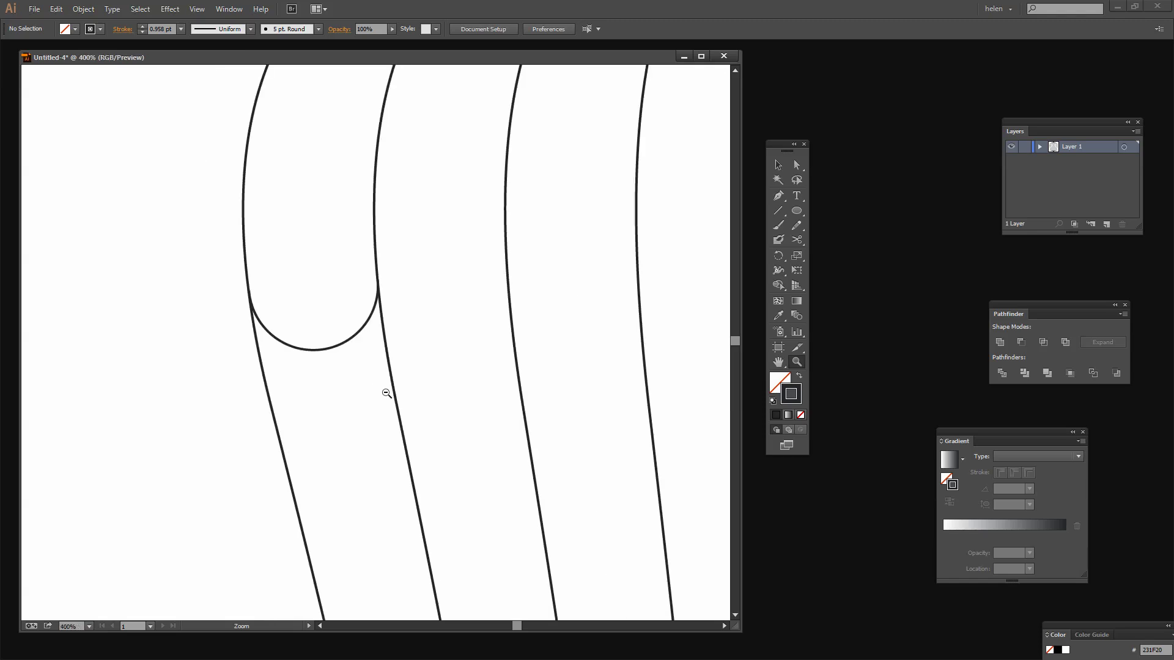
pyautogui.keyDown('alt'); pyautogui.click(385, 390); pyautogui.keyUp('alt')
pyautogui.keyDown('alt'); pyautogui.click(384, 388); pyautogui.keyUp('alt')
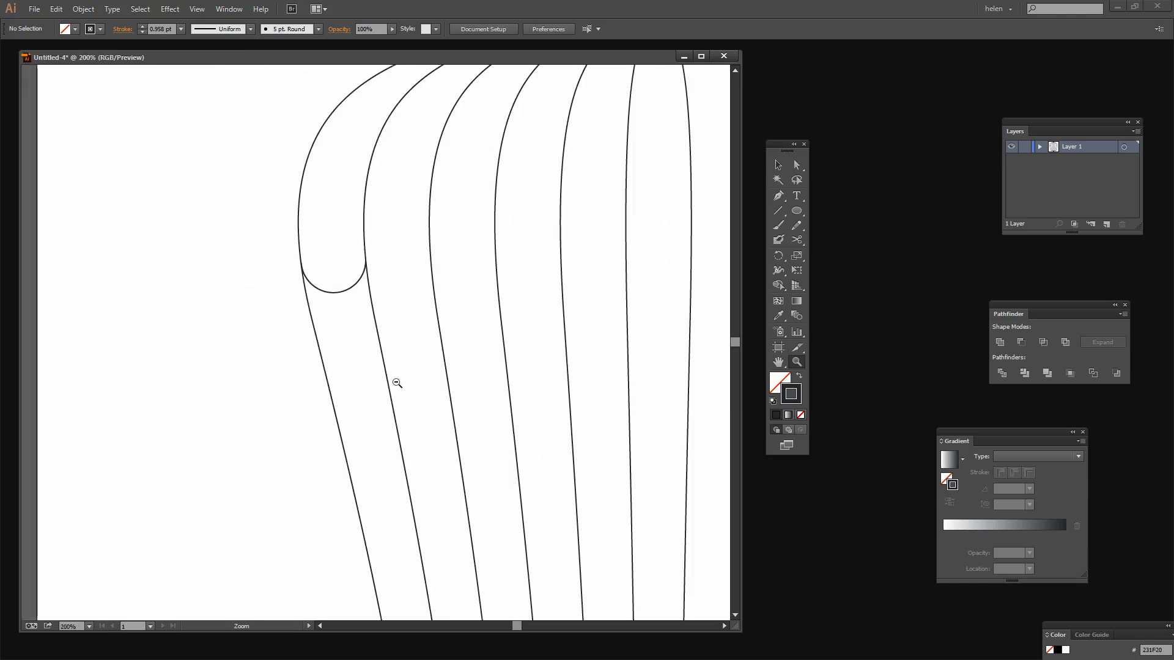
pyautogui.keyDown('alt'); pyautogui.click(396, 385); pyautogui.keyUp('alt')
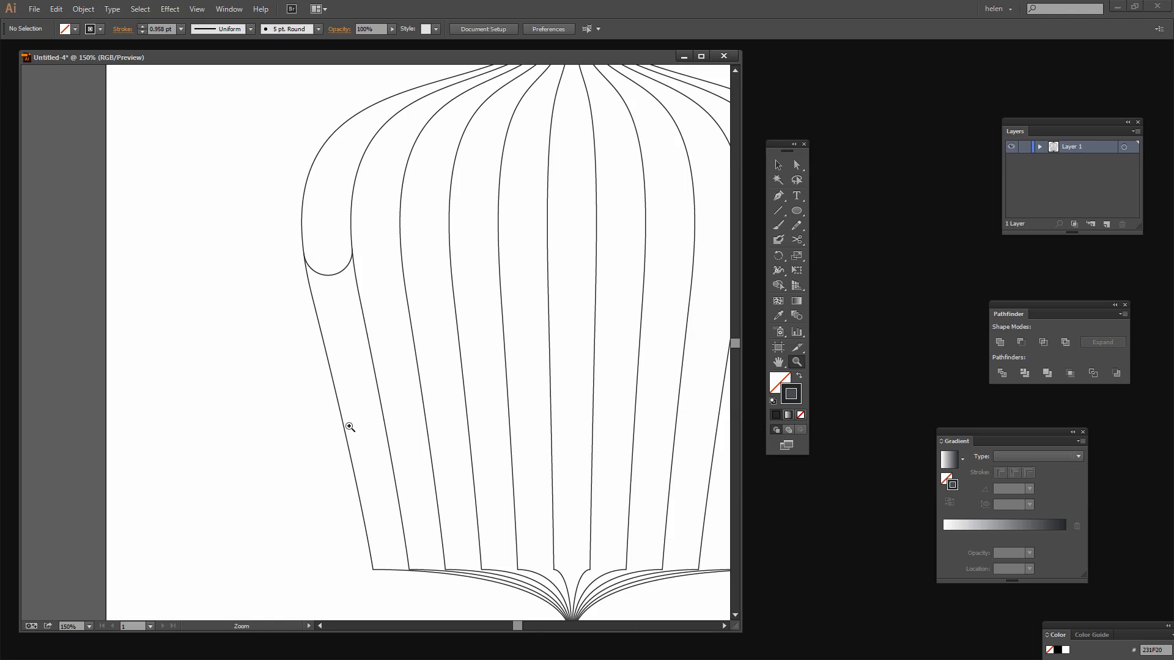
pyautogui.moveTo(312, 422); pyautogui.dragTo(133, 418)
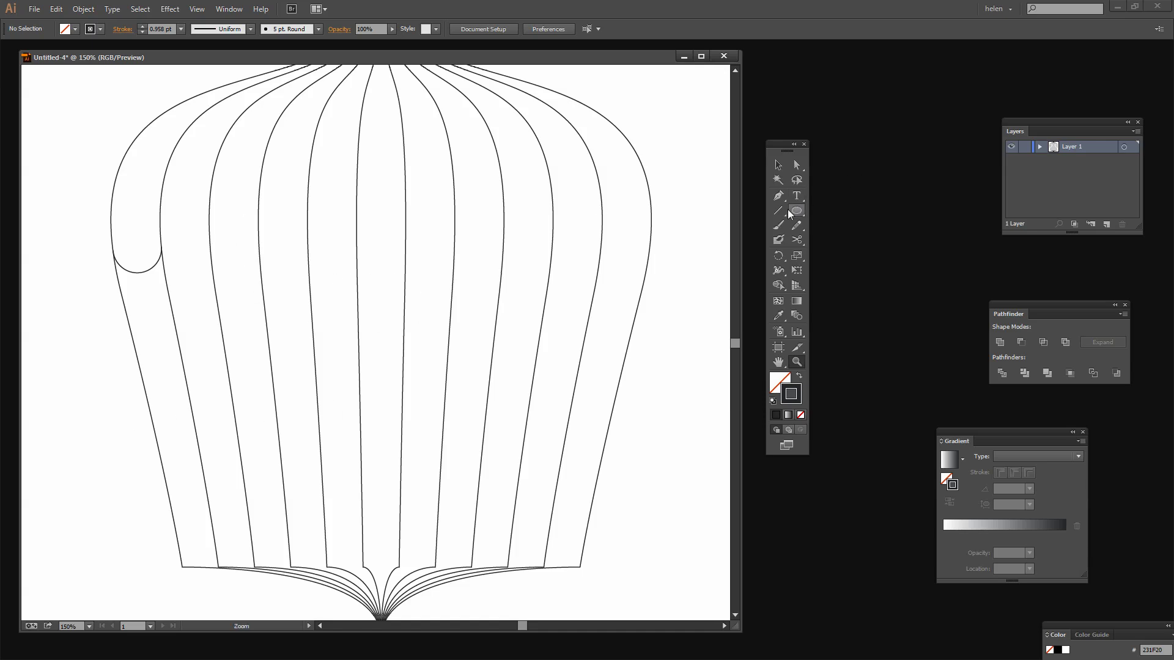
pyautogui.click(778, 165)
pyautogui.click(144, 269)
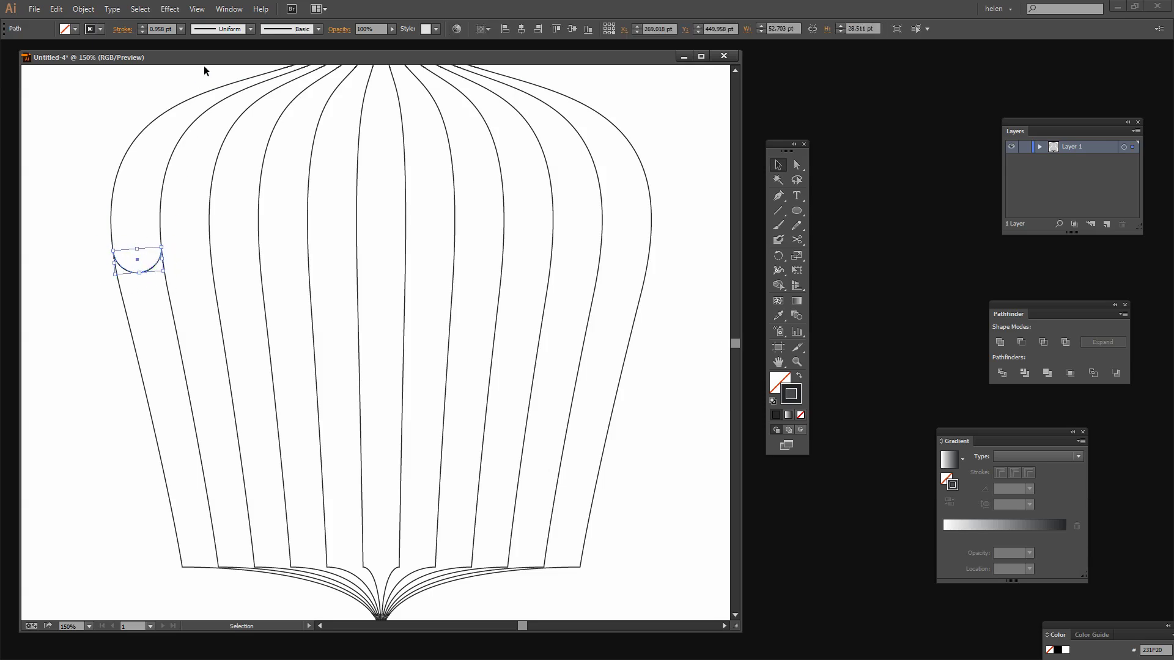
pyautogui.click(170, 8)
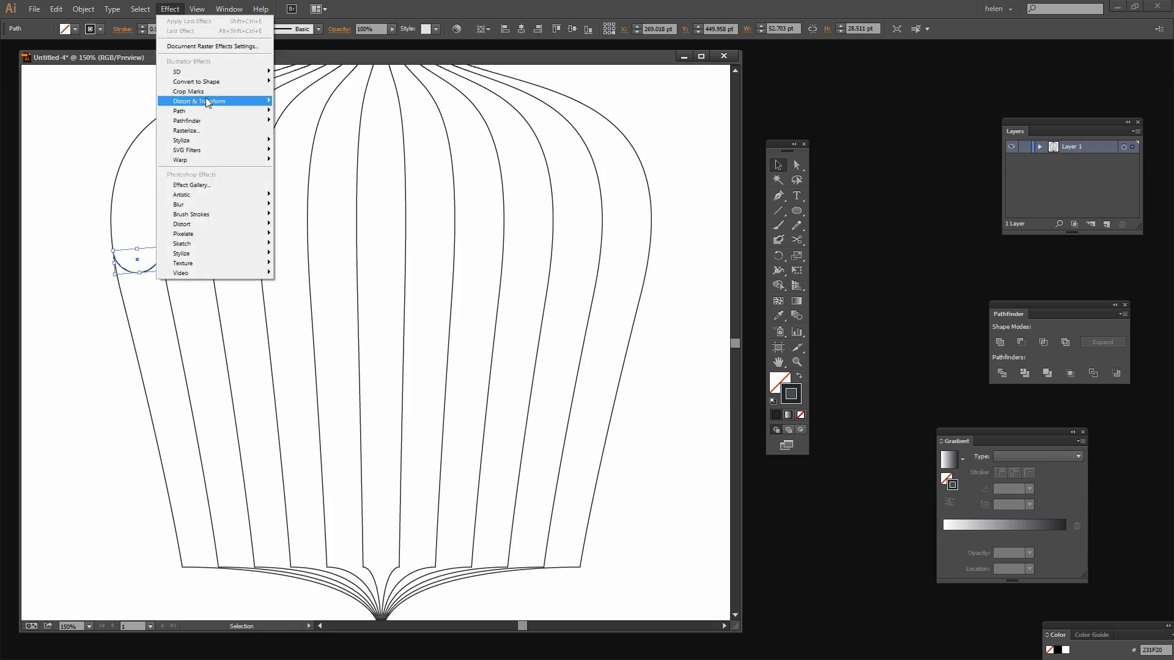
pyautogui.moveTo(205, 100)
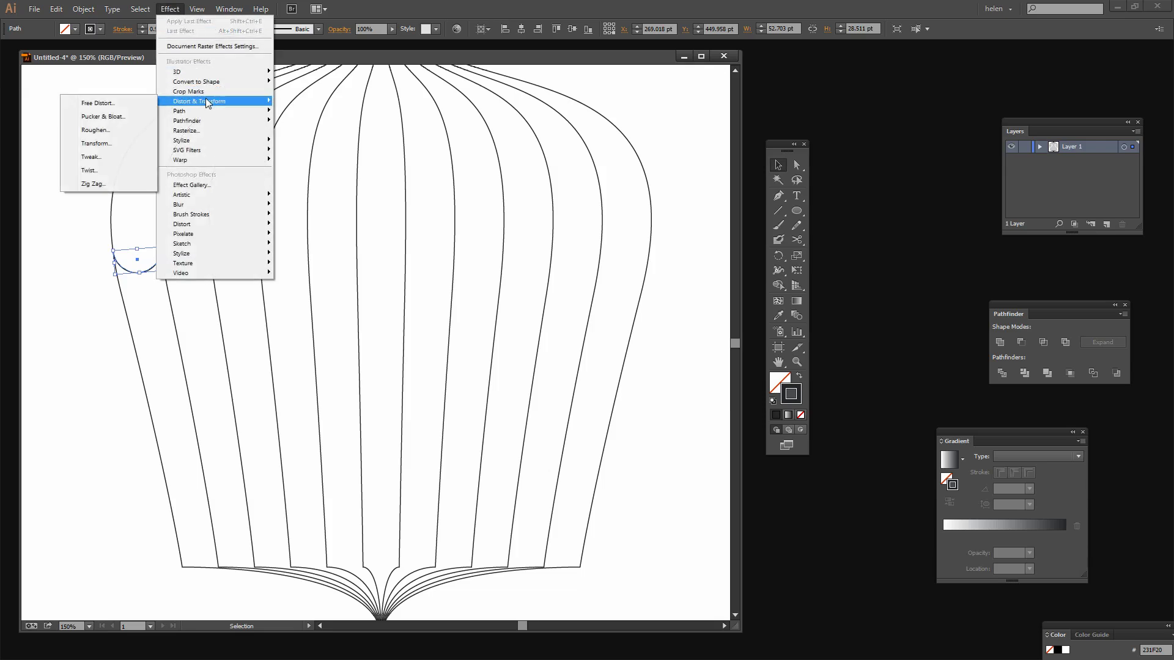
pyautogui.click(105, 144)
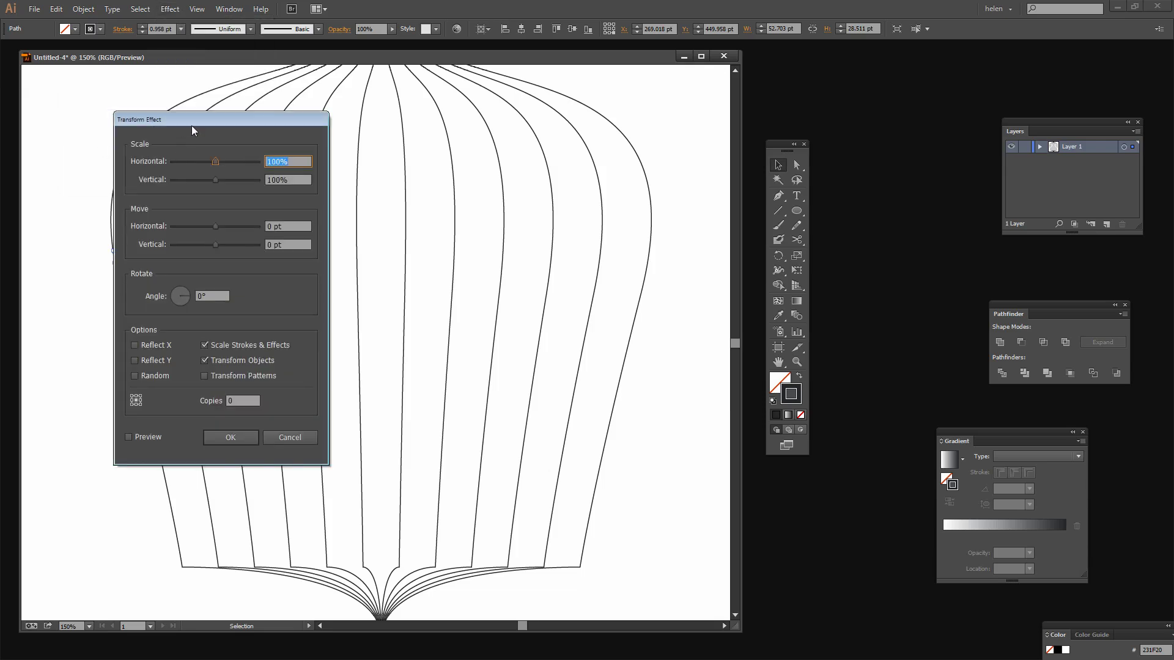
pyautogui.moveTo(192, 126); pyautogui.dragTo(802, 169)
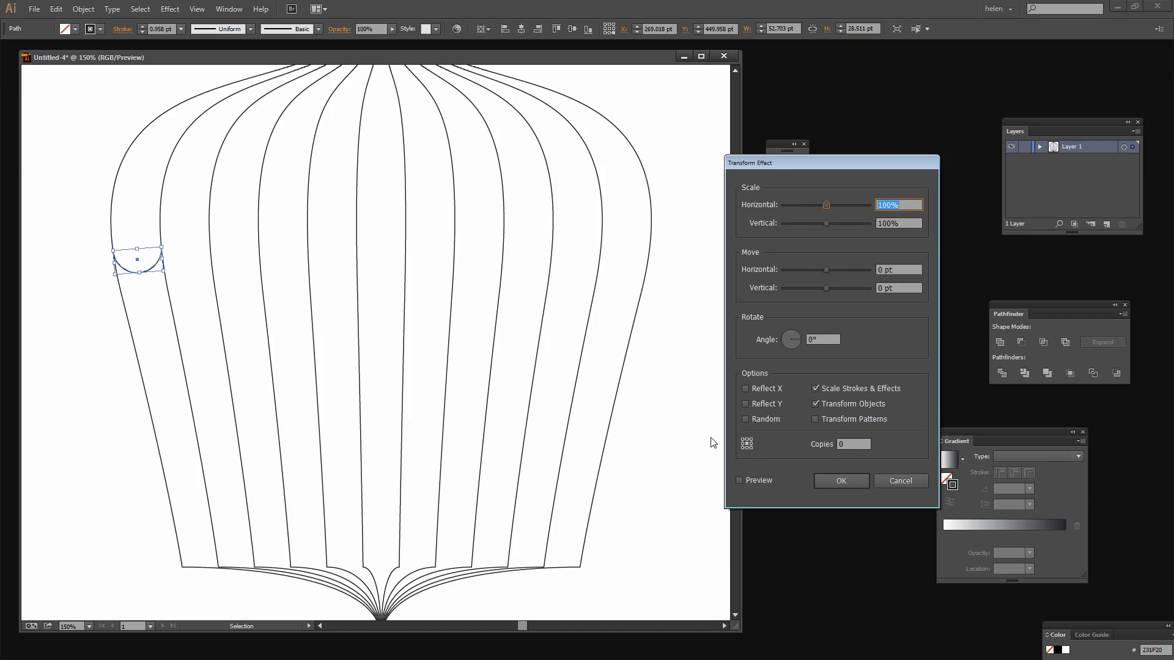
pyautogui.click(739, 482)
pyautogui.click(847, 445)
pyautogui.write('20')
# Step: Try a horizontal move of 26.5 pt to spread the arc copies across the shape
pyautogui.moveTo(827, 270); pyautogui.dragTo(835, 267)
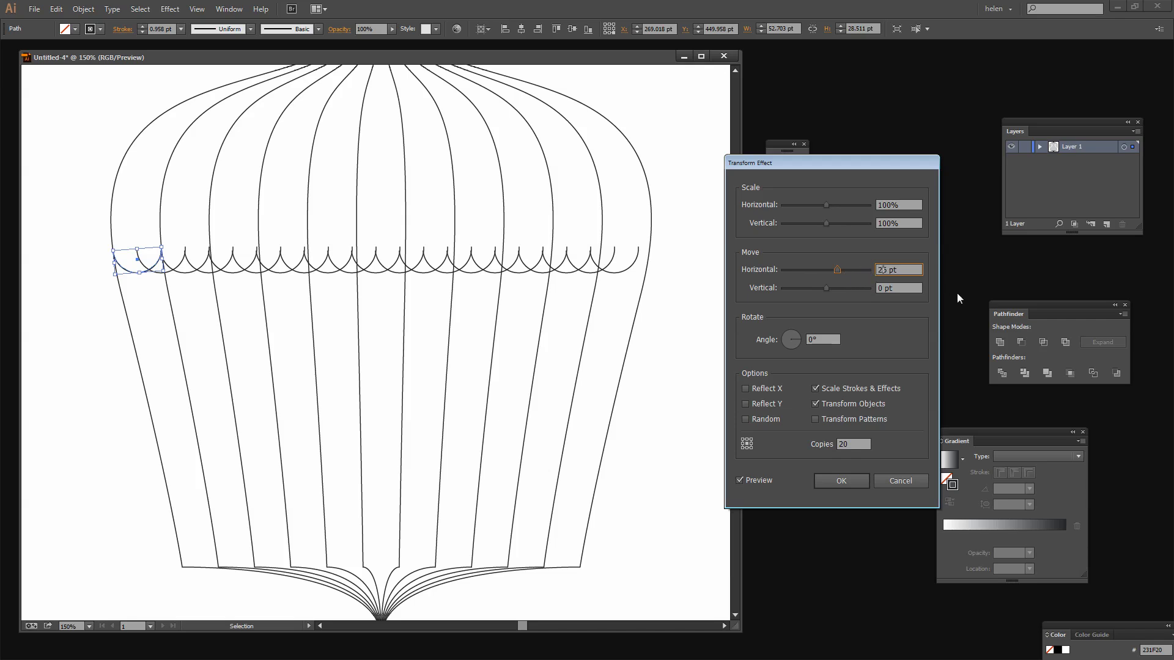
pyautogui.press('Up')
pyautogui.press('Up')
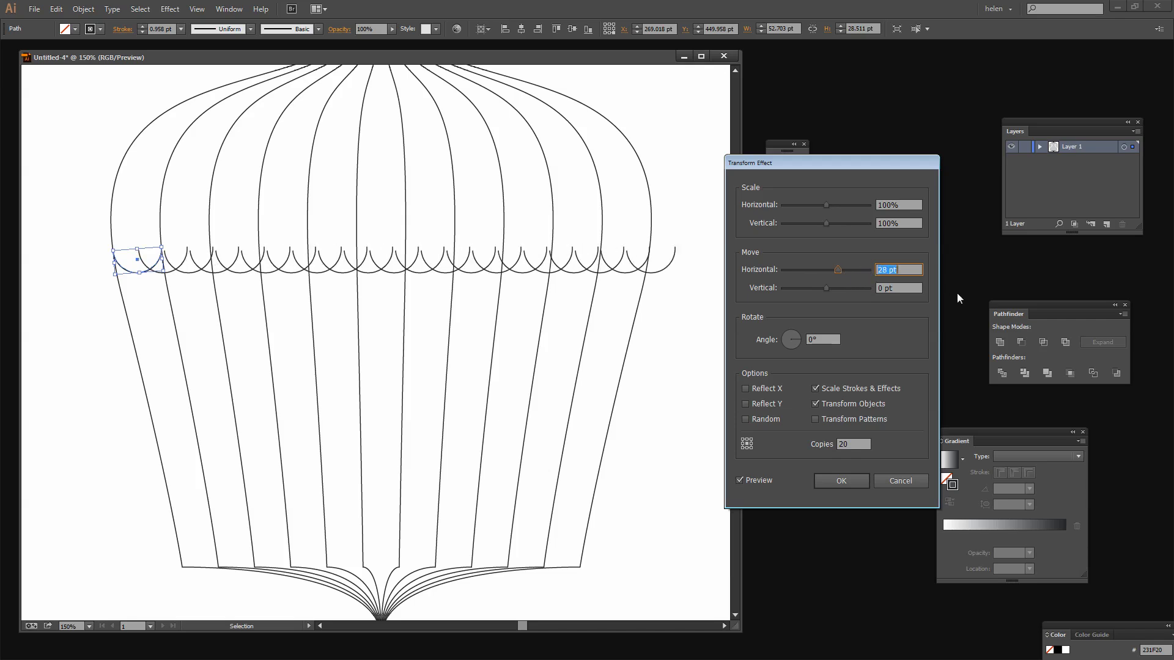
pyautogui.press('Down')
pyautogui.press('Down')
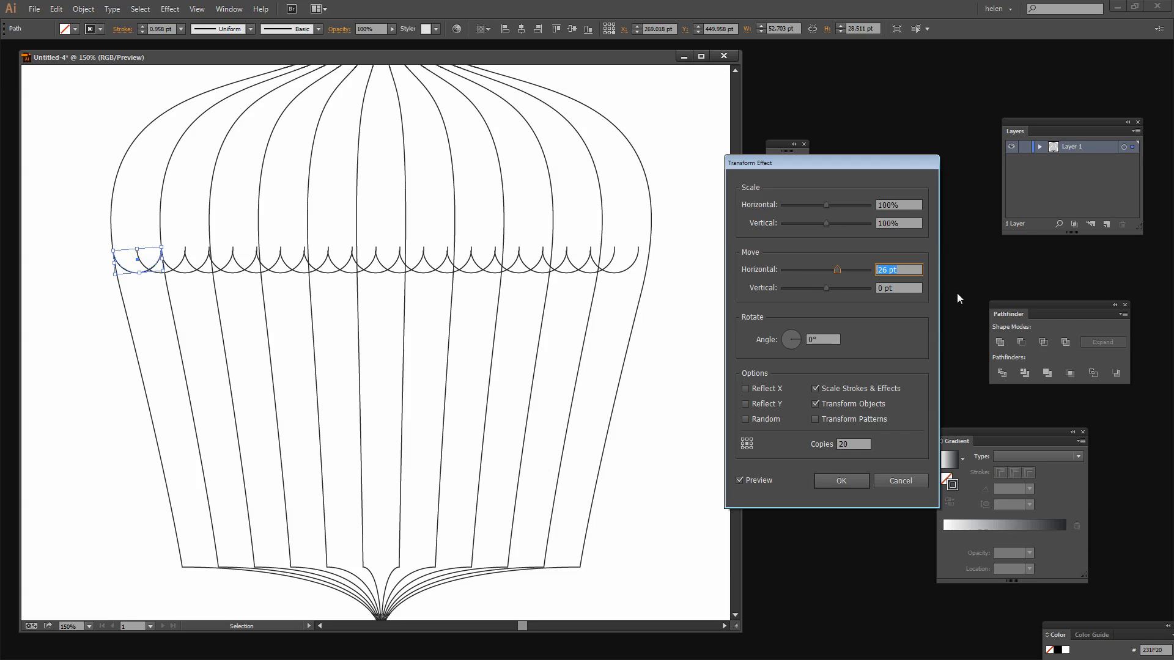
pyautogui.press('Up')
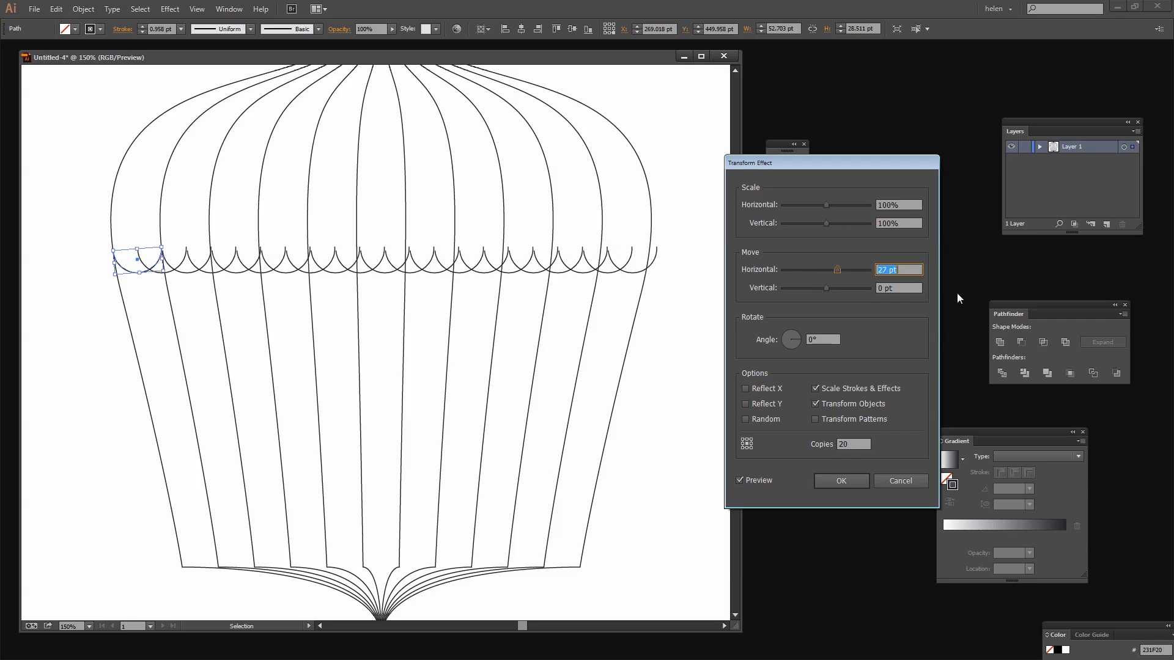
pyautogui.press('Down')
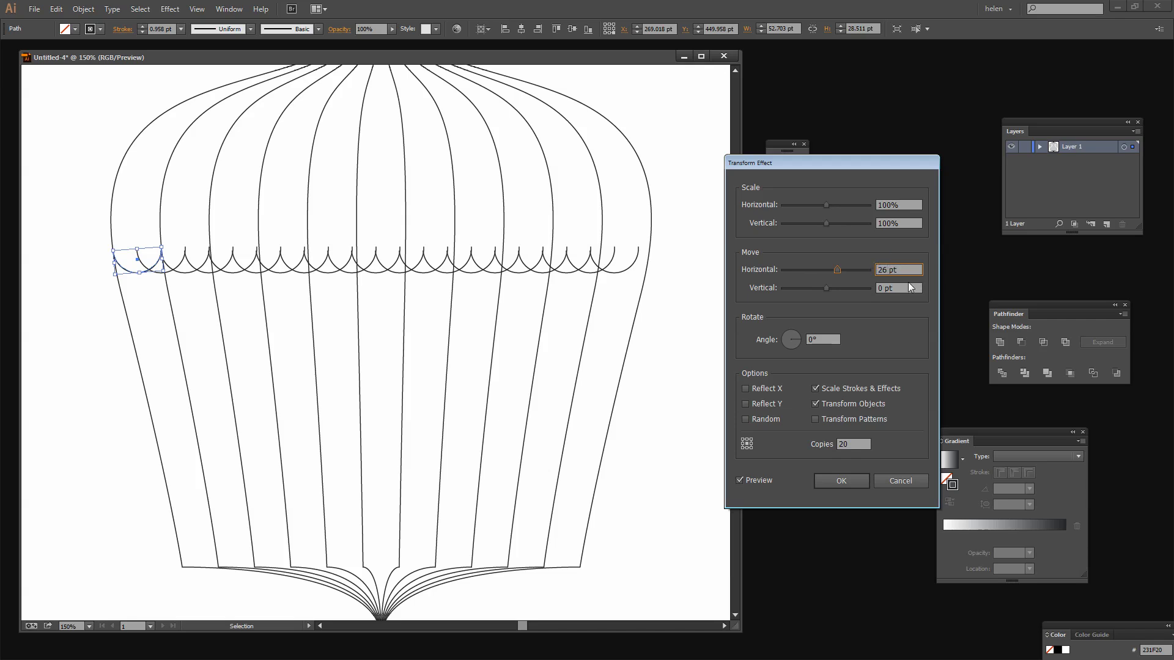
pyautogui.write('.5')
pyautogui.press('Tab')
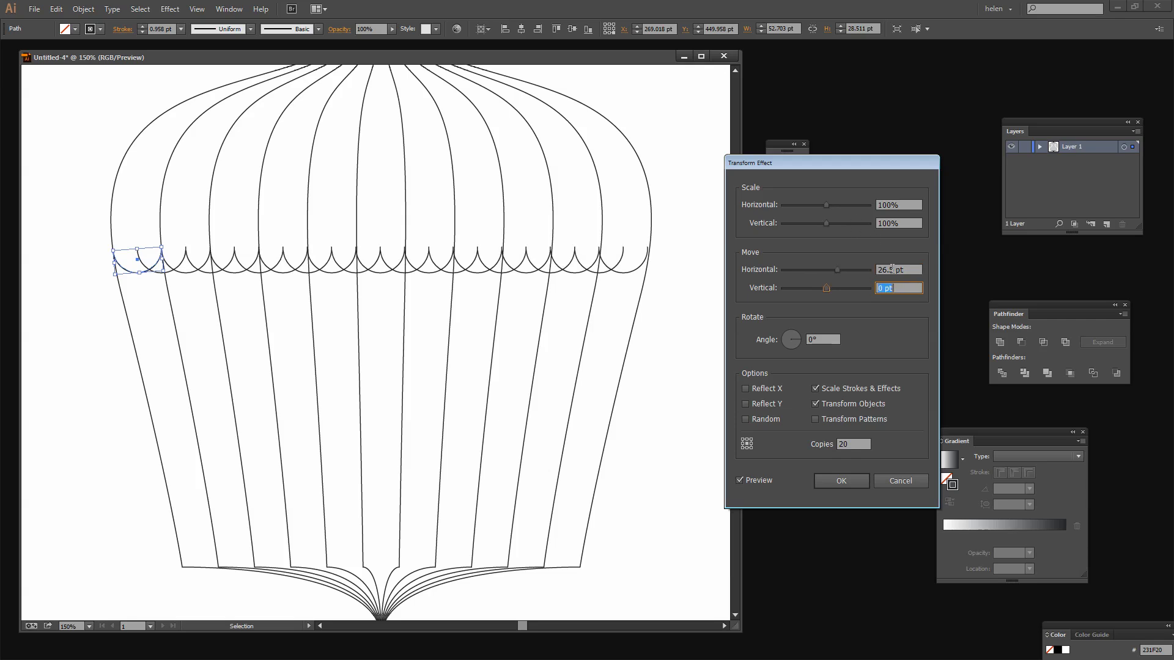
# Step: Fine-tune the horizontal move of the arc copies to 26.56 pt
pyautogui.hotkey('shift', 'Tab')
pyautogui.write('2')
pyautogui.press('BackSpace')
pyautogui.write('4')
pyautogui.press('Tab')
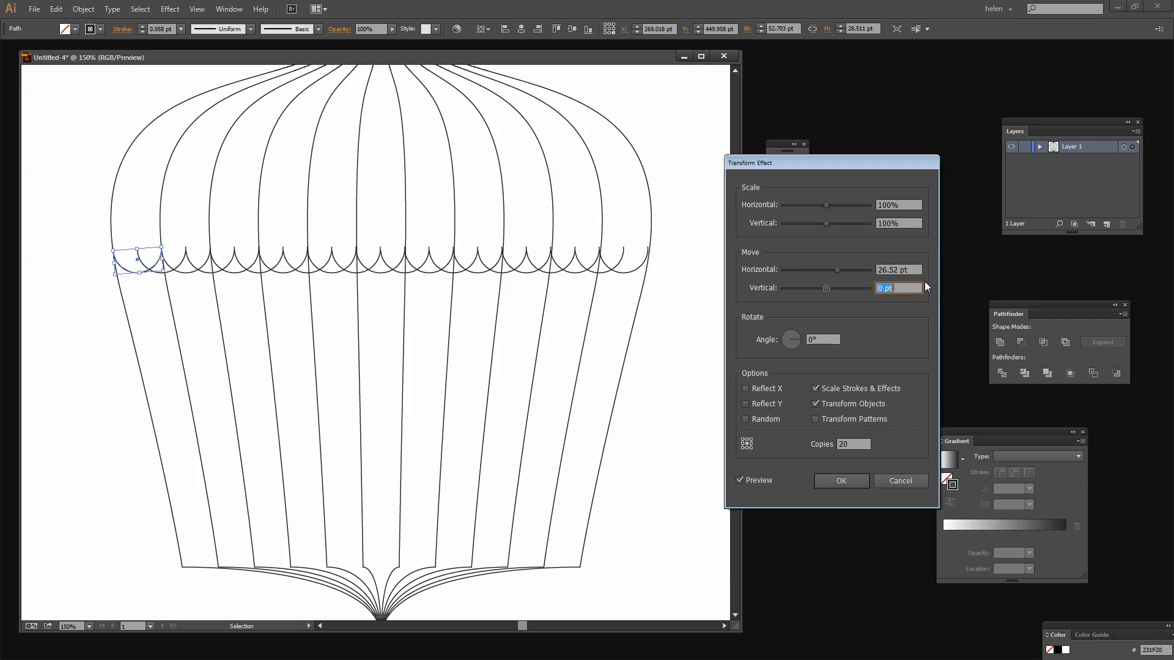
pyautogui.hotkey('shift', 'Tab')
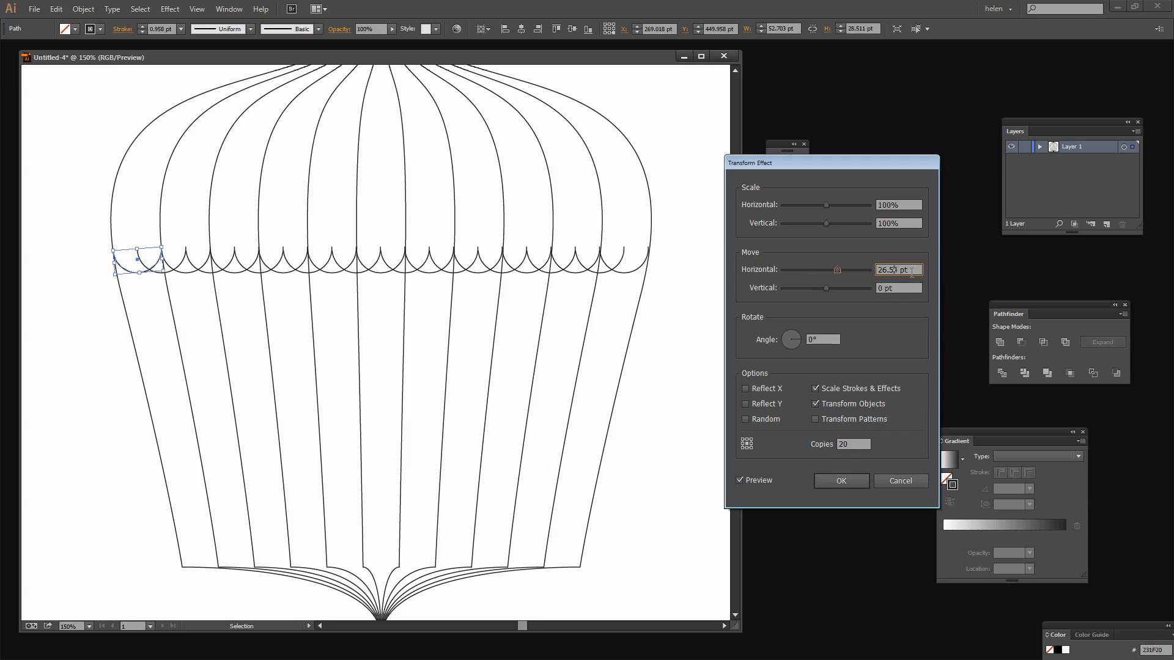
pyautogui.press('BackSpace')
pyautogui.write('6')
pyautogui.press('Tab')
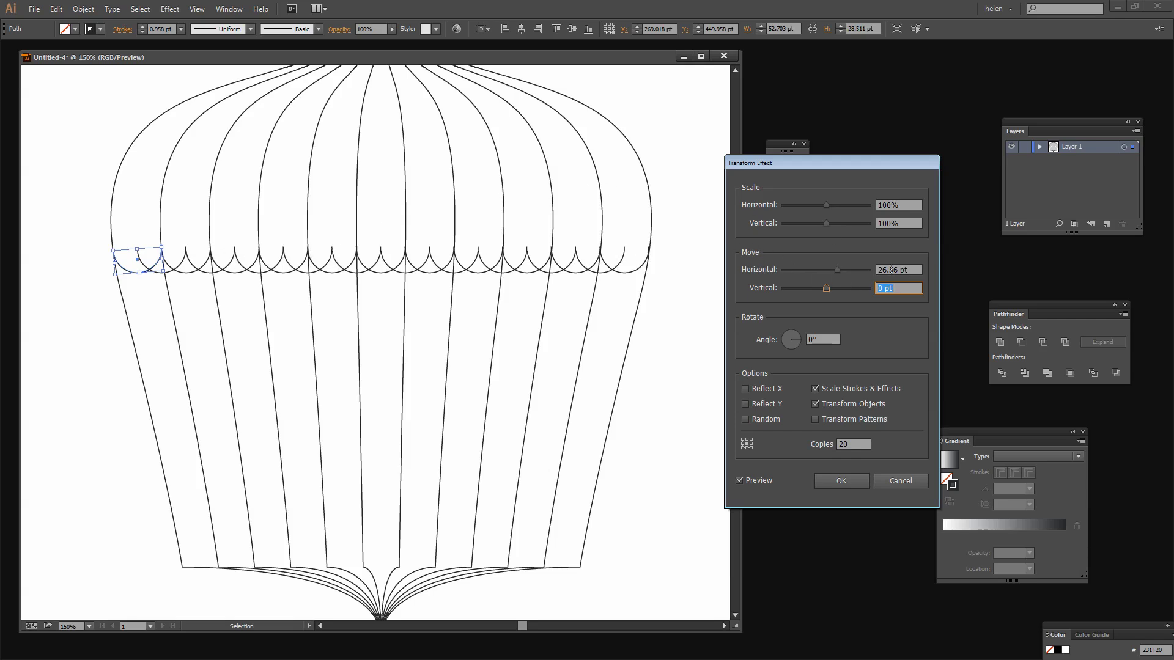
# Step: Set the horizontal move to 26.62 pt so the last arc meets the far outline, and apply the Transform effect
pyautogui.click(894, 270)
pyautogui.press('BackSpace')
pyautogui.write('2')
pyautogui.press('Tab')
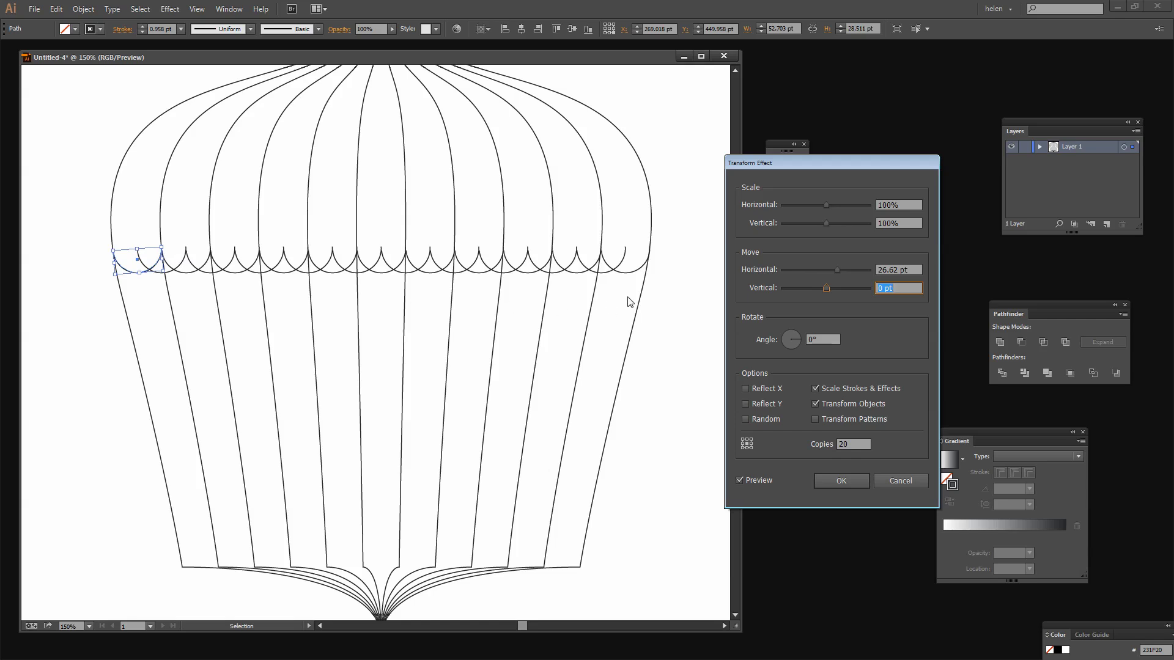
pyautogui.click(840, 482)
pyautogui.click(687, 385)
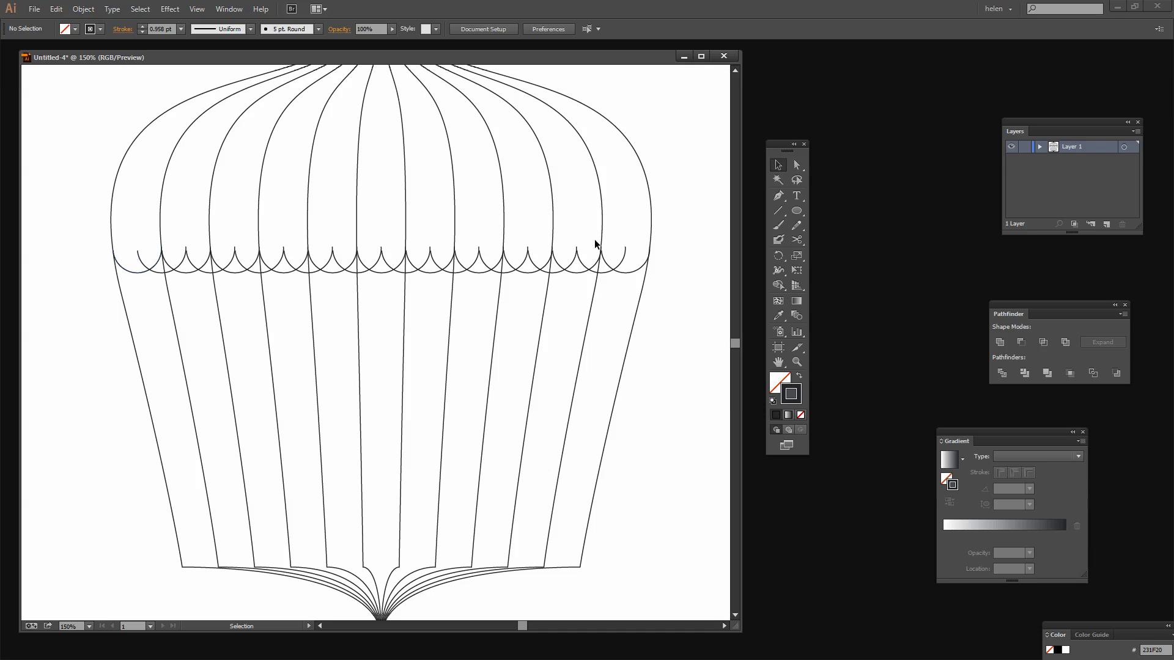
# Step: Expand the appearance of the transformed arc and select the resulting row of arcs
pyautogui.click(133, 270)
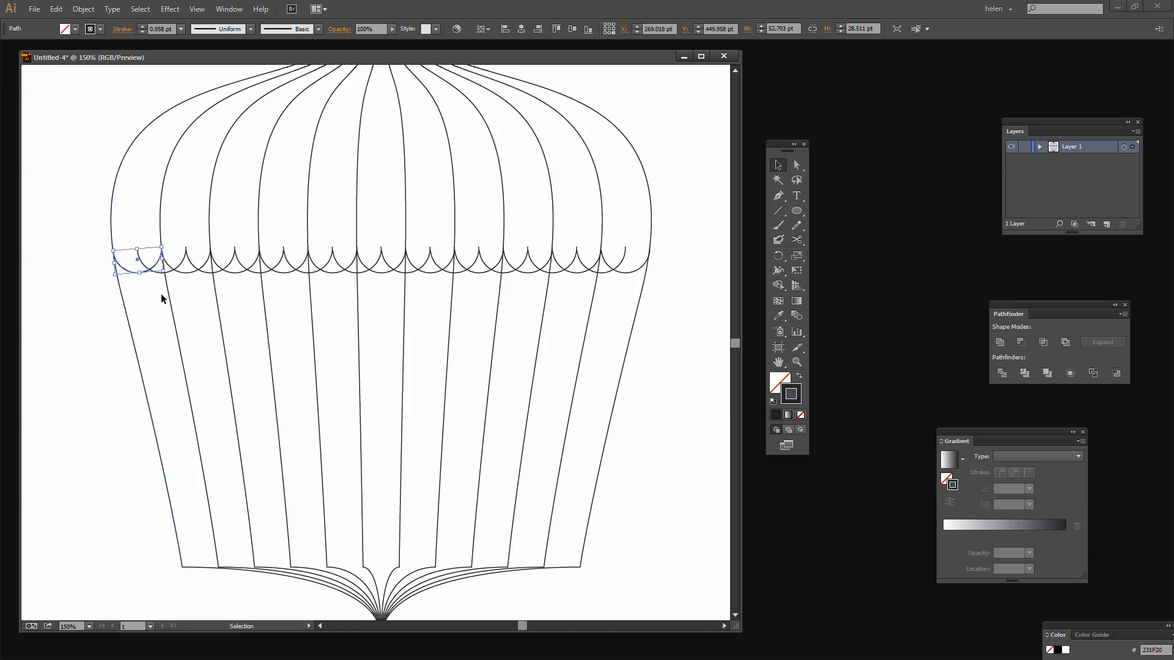
pyautogui.click(83, 8)
pyautogui.click(136, 153)
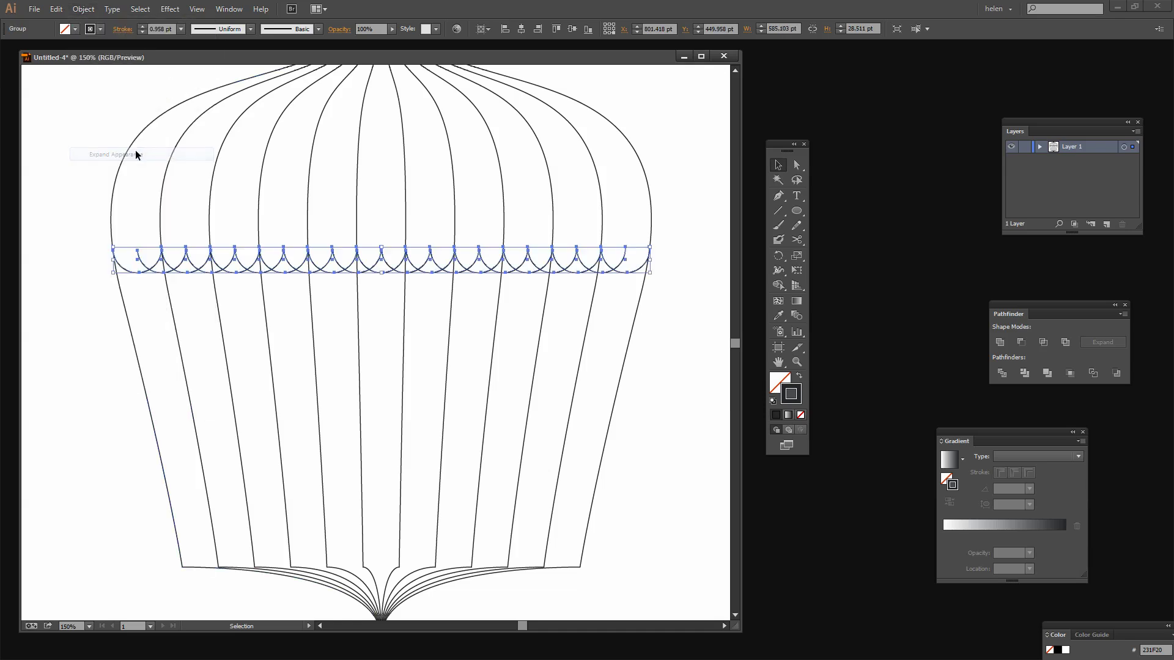
pyautogui.click(103, 318)
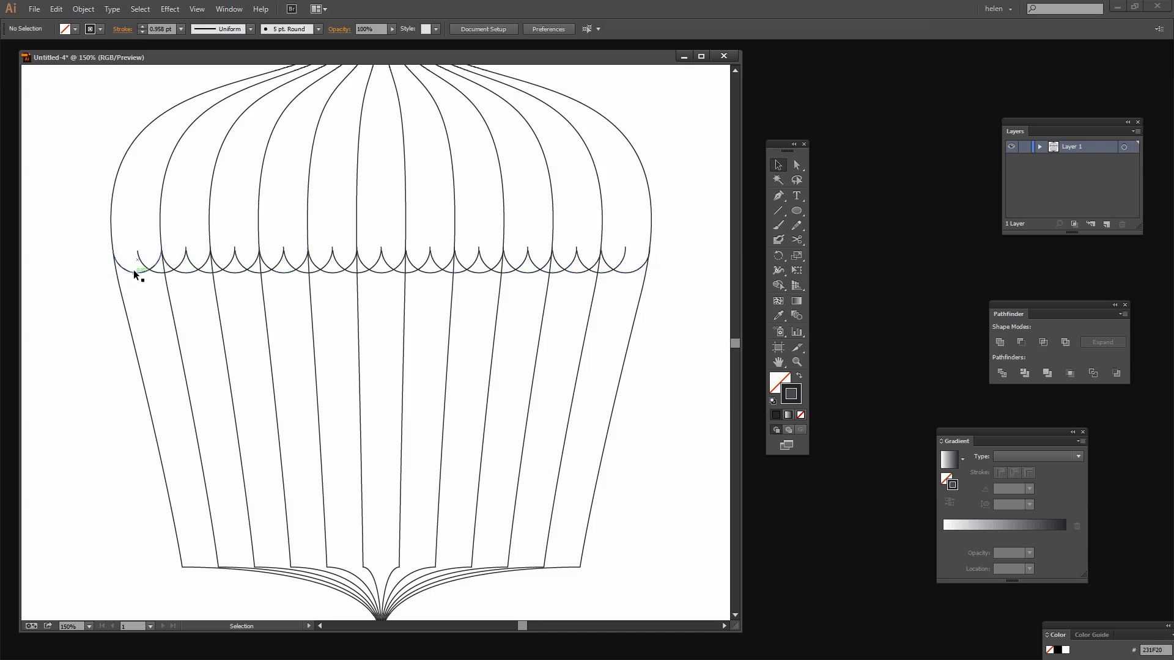
pyautogui.click(134, 270)
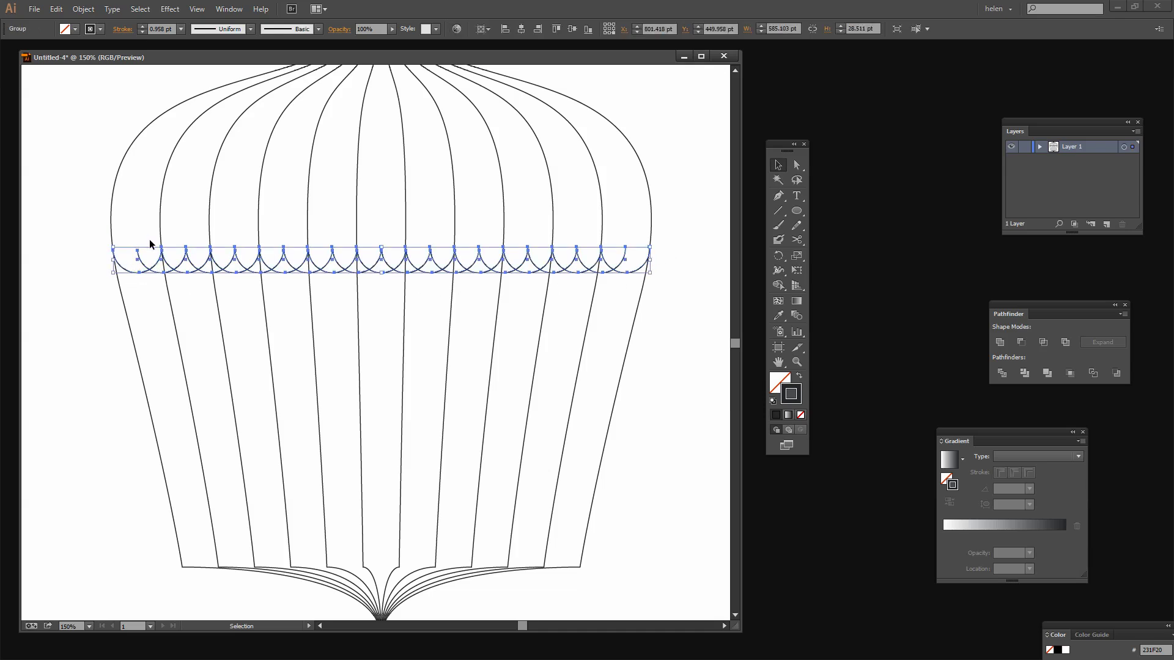
# Step: Ungroup the row of scallop arcs and clear the selection
pyautogui.click(83, 9)
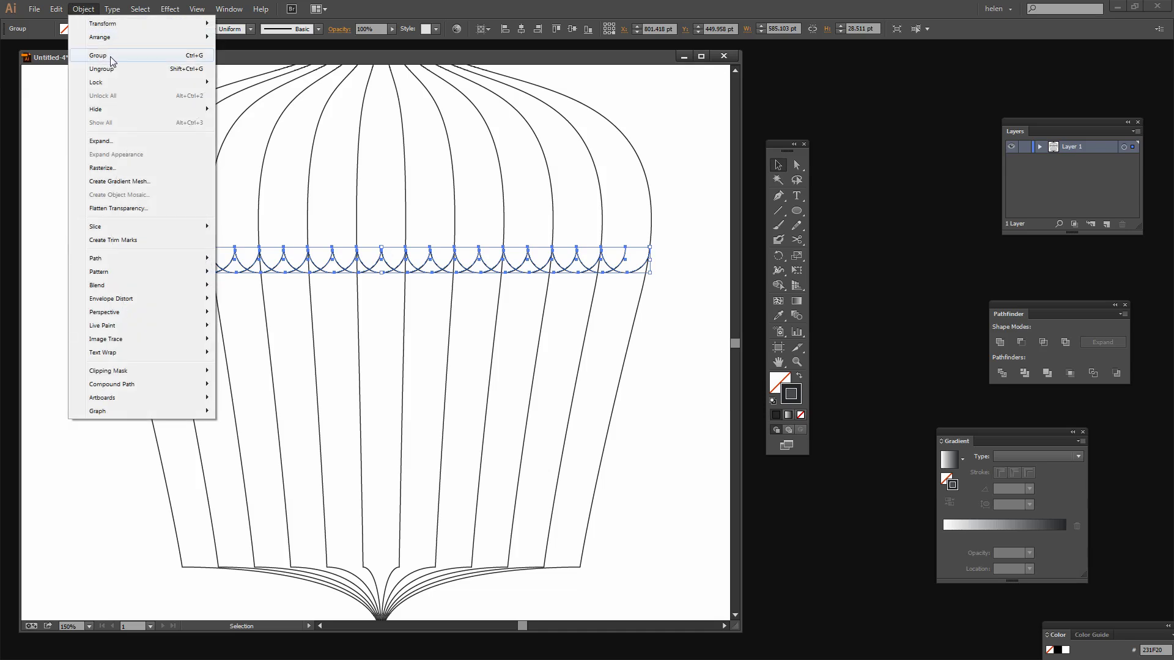
pyautogui.click(102, 68)
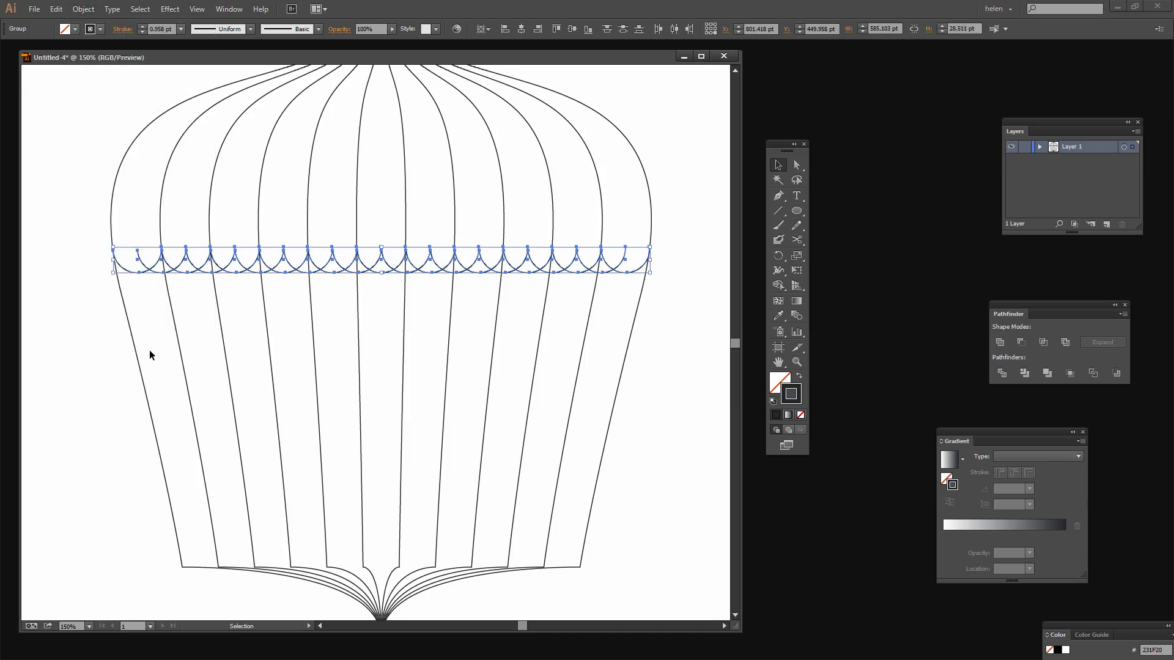
pyautogui.click(87, 335)
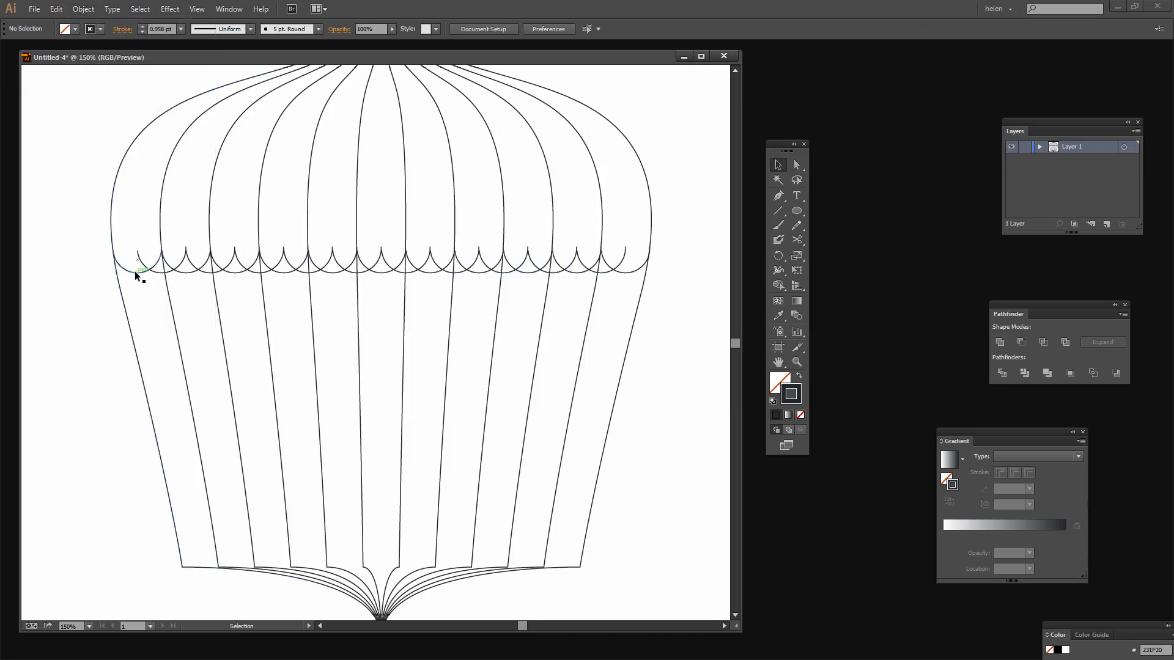
# Step: Duplicate the first and last arcs of the row, placing each copy half an arc outward so it overhangs the lantern's outline
pyautogui.click(134, 270)
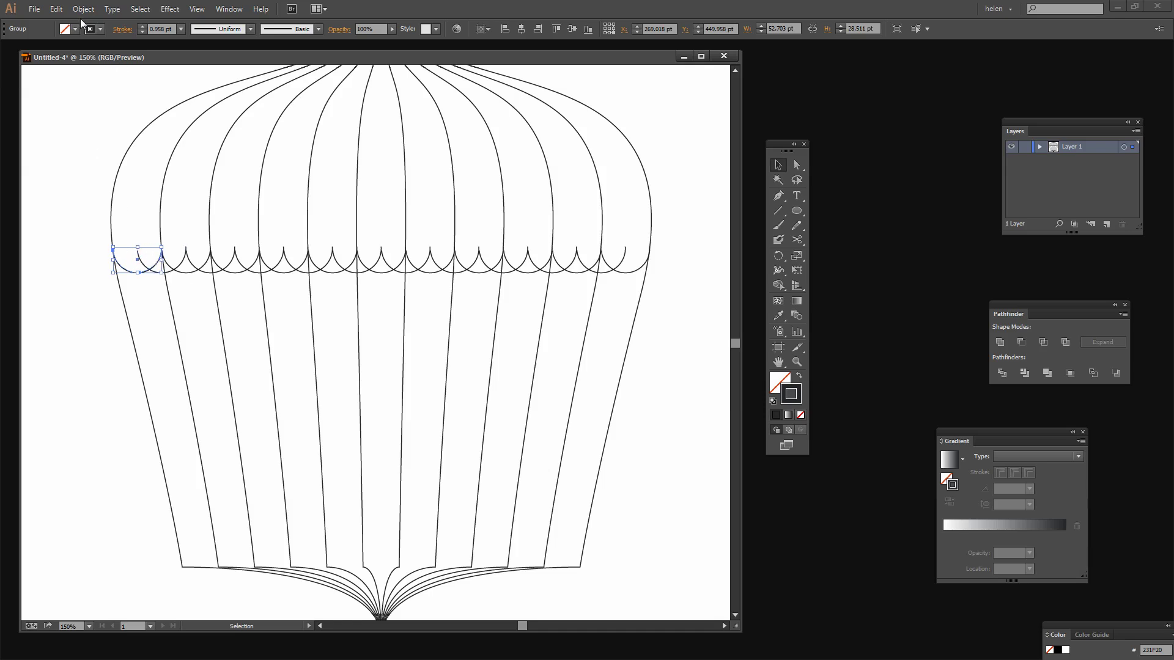
pyautogui.click(55, 8)
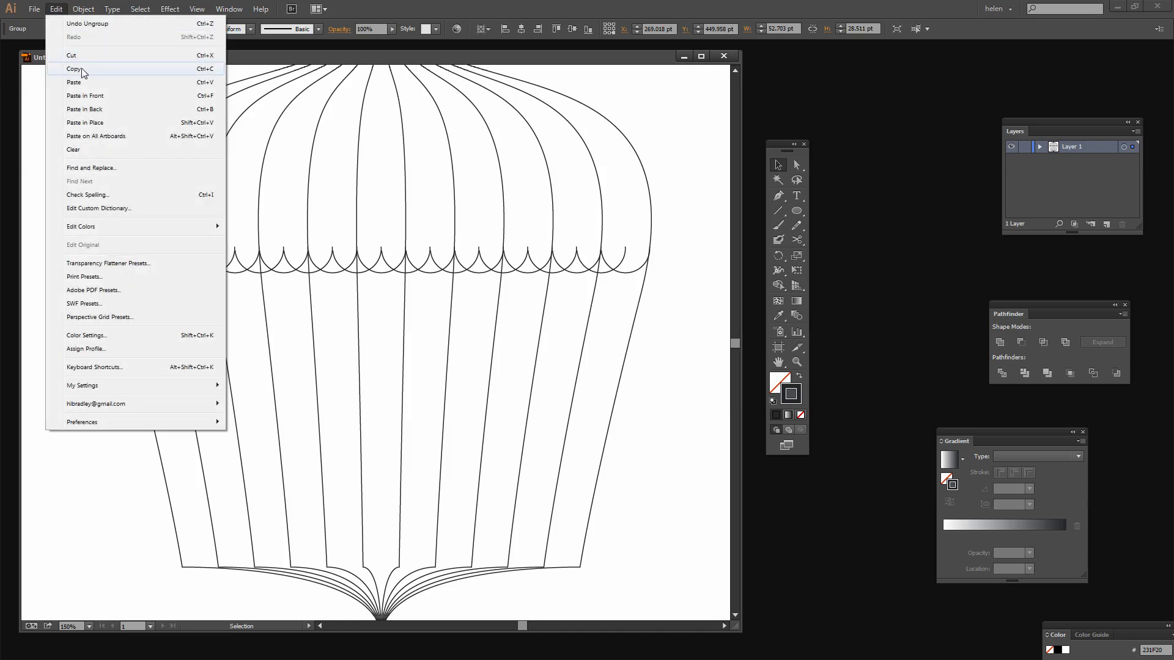
pyautogui.click(85, 72)
pyautogui.click(56, 9)
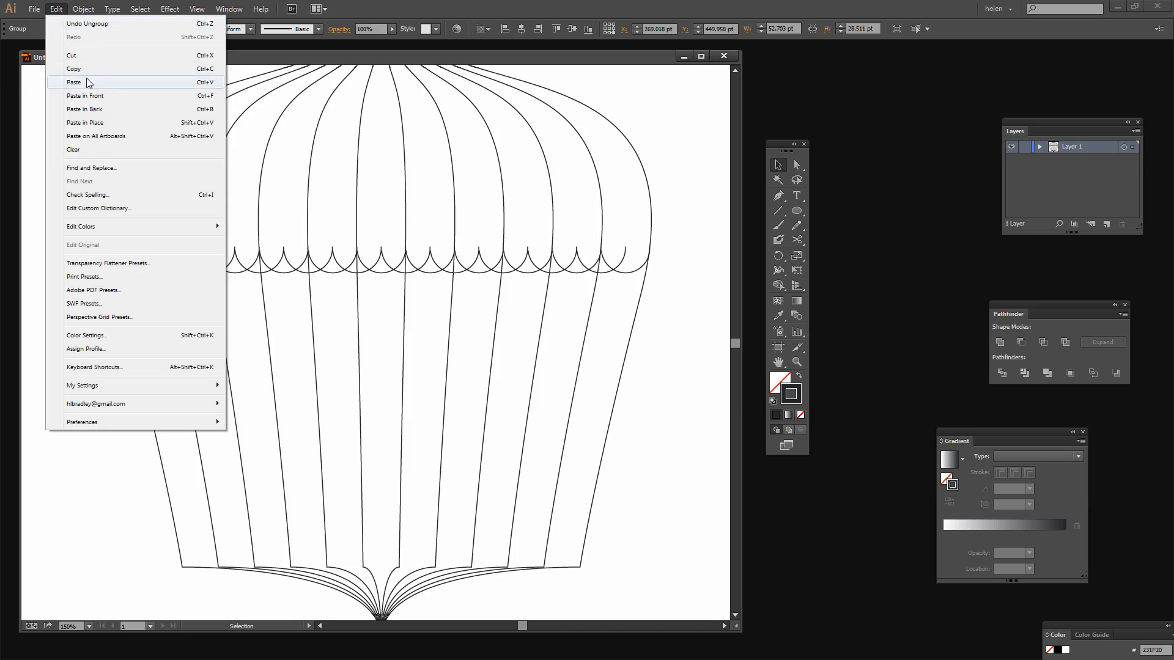
pyautogui.click(89, 122)
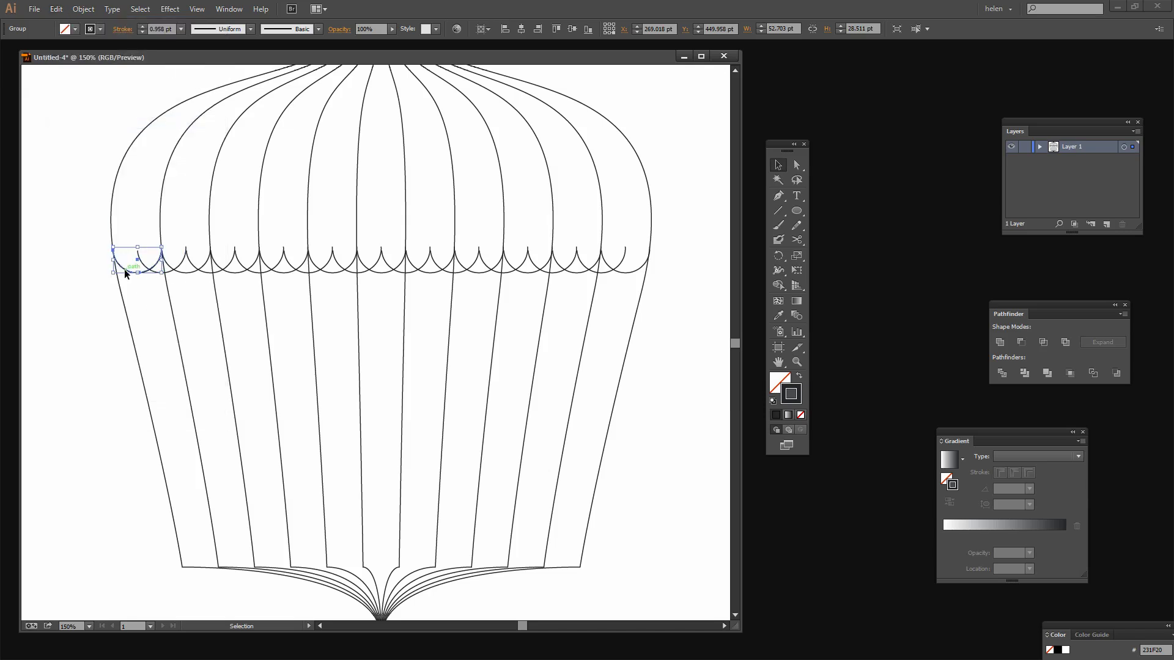
pyautogui.moveTo(124, 272); pyautogui.dragTo(102, 281)
pyautogui.moveTo(102, 281); pyautogui.dragTo(102, 281)
pyautogui.click(94, 304)
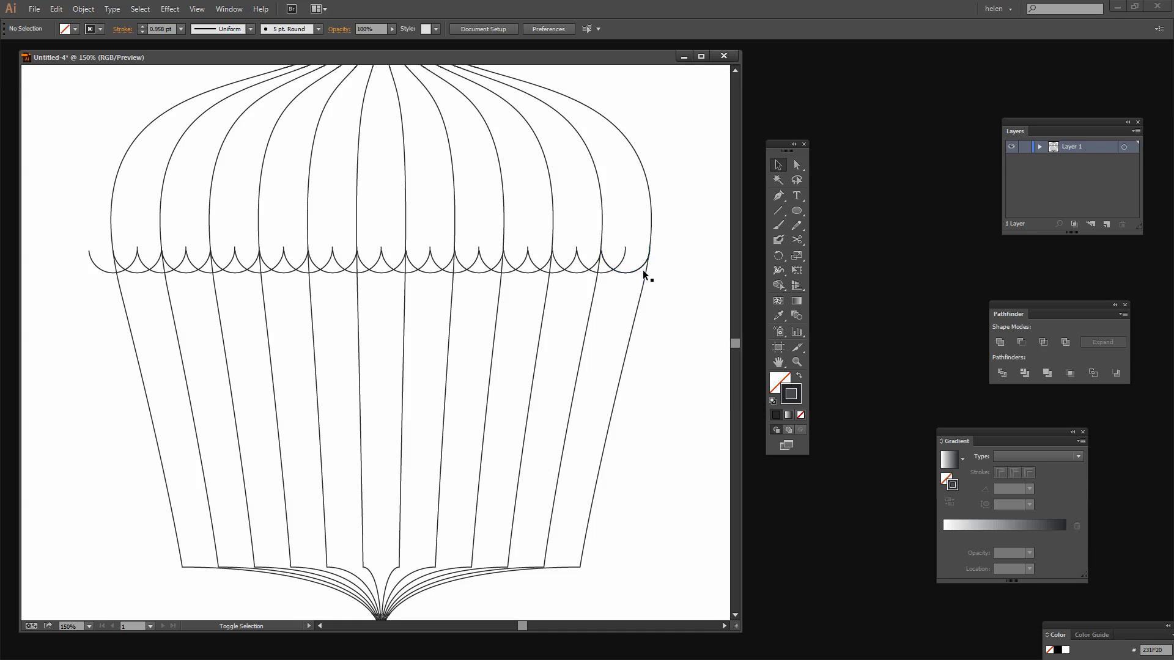
pyautogui.moveTo(632, 271)
pyautogui.mouseDown()
pyautogui.moveTo(681, 277)
pyautogui.moveTo(637, 277)
pyautogui.mouseUp()
# Step: Cut the arc overhanging the lantern's right outline at its lowest anchor point with the Scissors tool
pyautogui.press('z')
pyautogui.moveTo(636, 237); pyautogui.dragTo(695, 318)
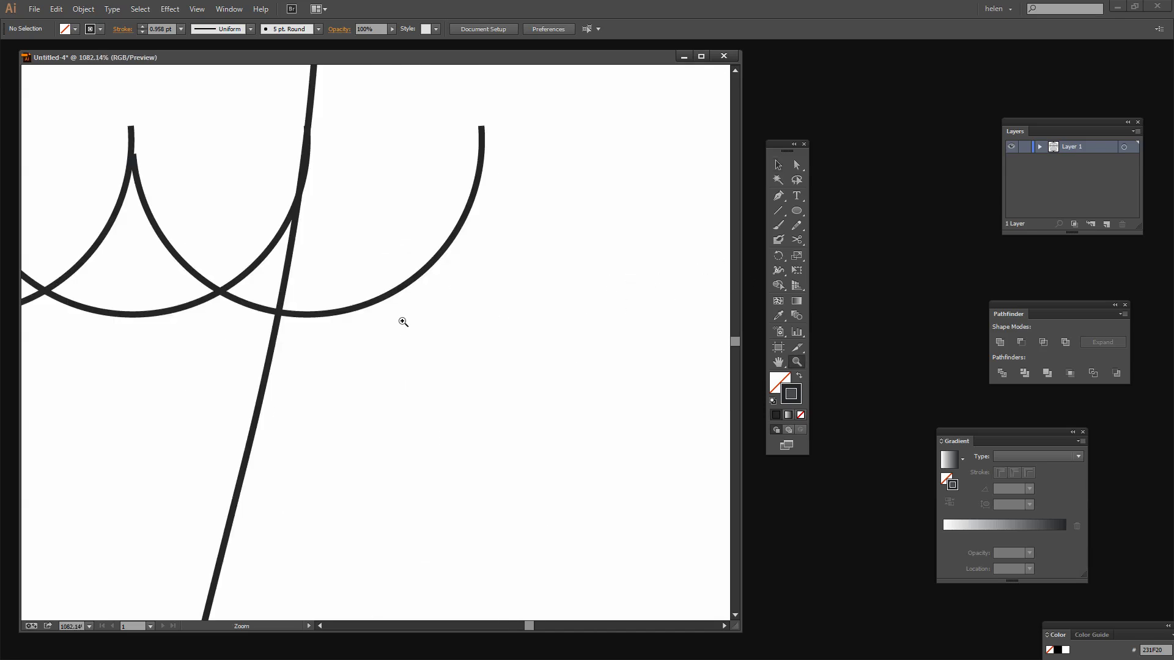
pyautogui.click(796, 166)
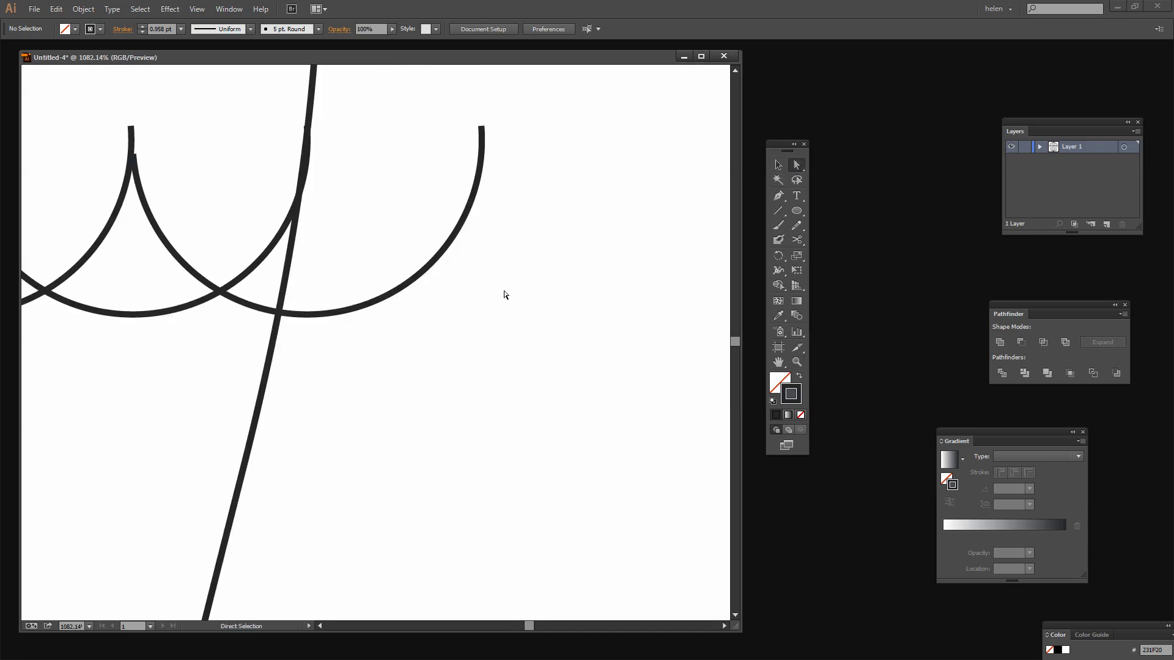
pyautogui.click(323, 315)
pyautogui.click(796, 239)
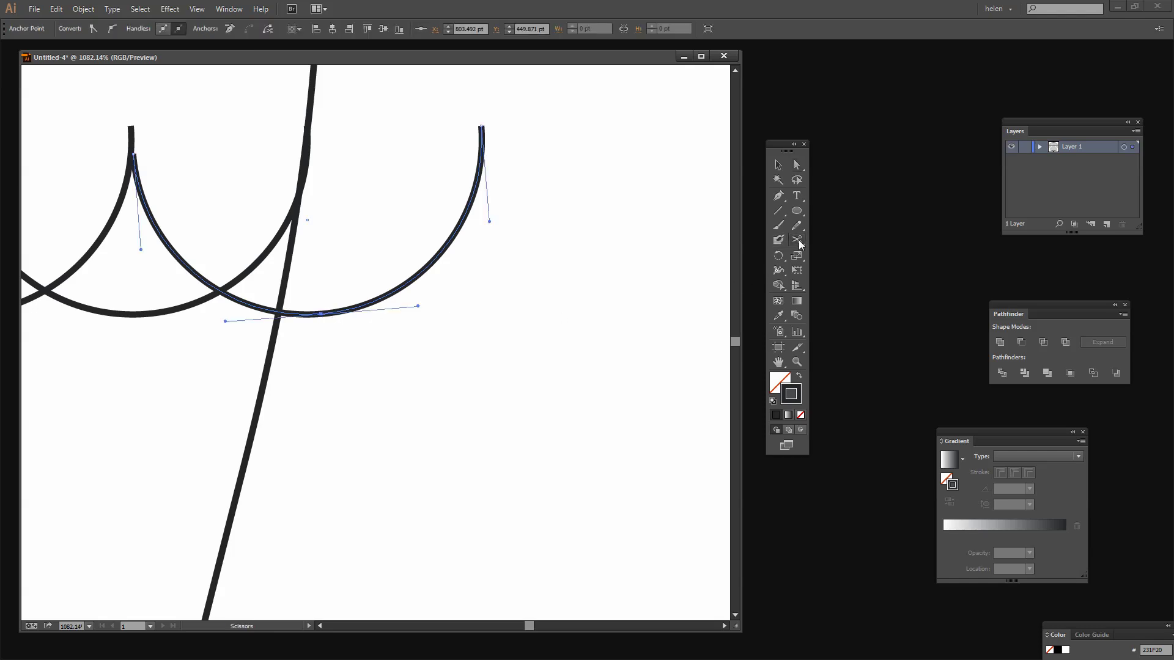
pyautogui.click(321, 313)
# Step: Isolate the cut arc's group, delete its outer half, and move the remaining half's lower end anchor onto the right outline
pyautogui.press('v')
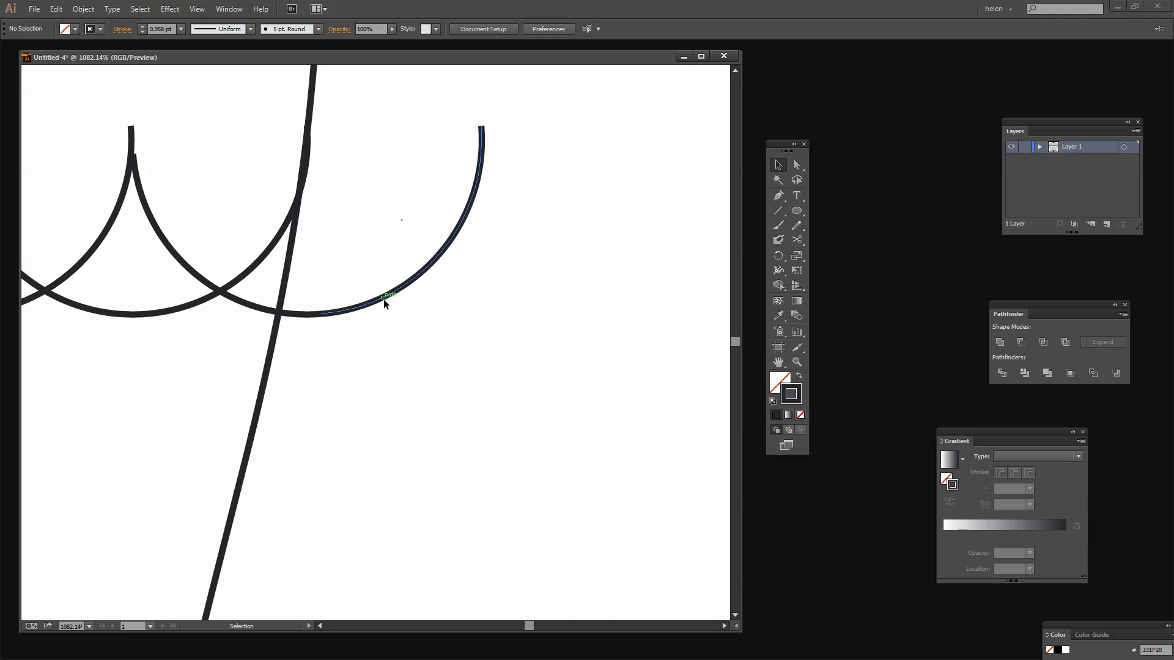
pyautogui.click(383, 299)
pyautogui.doubleClick(384, 299)
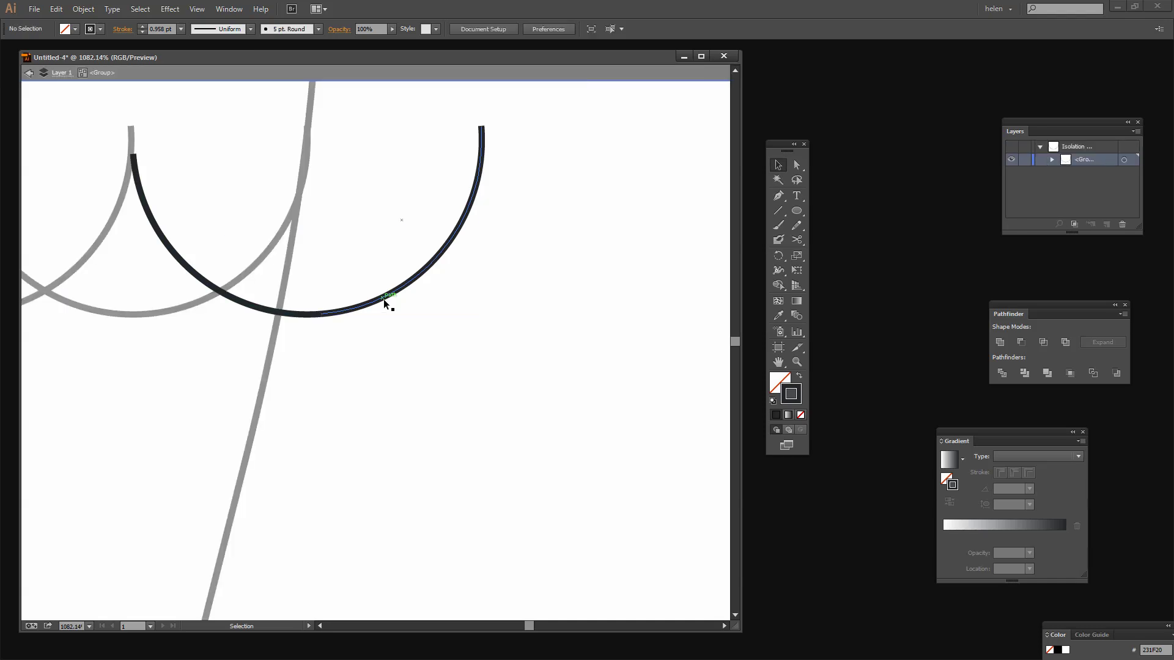
pyautogui.click(384, 299)
pyautogui.press('Delete')
pyautogui.press('a')
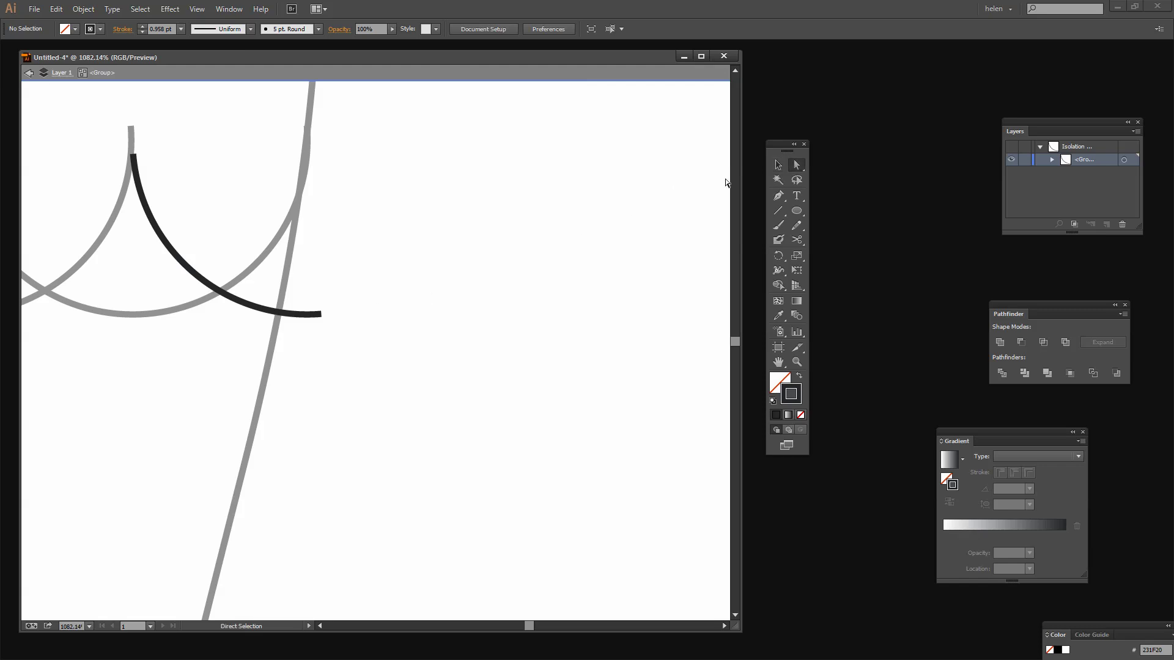
pyautogui.moveTo(322, 315); pyautogui.dragTo(277, 314)
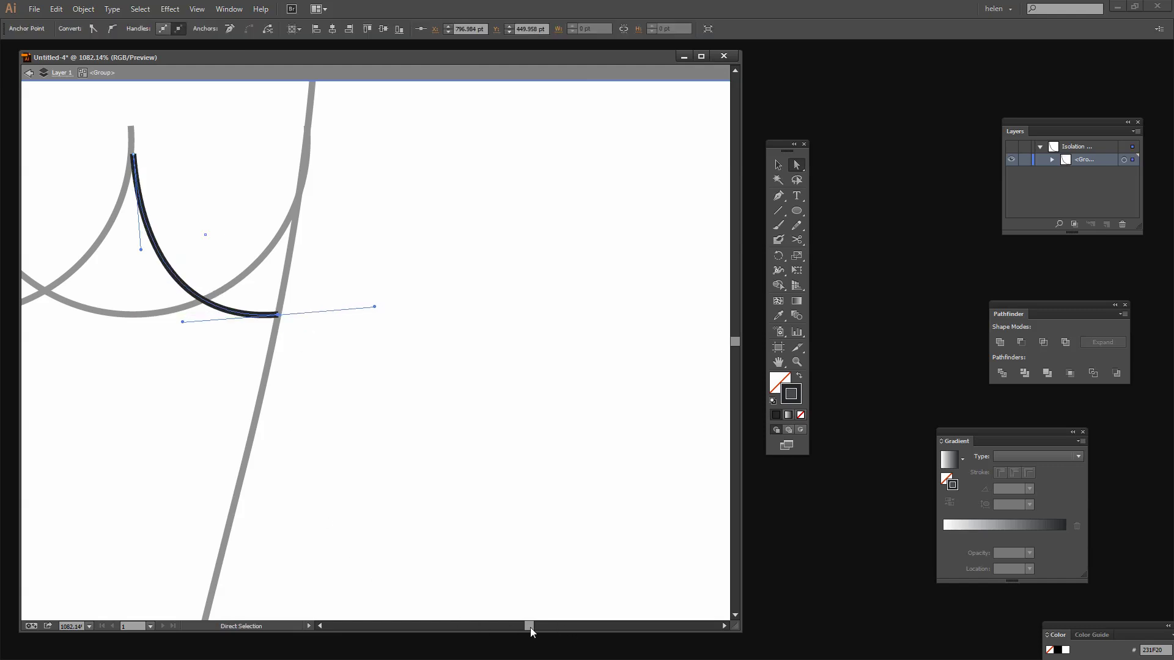
# Step: Leave isolation mode and cut the arc overhanging the lantern's left outline at its lowest anchor point with the Scissors tool
pyautogui.moveTo(530, 627); pyautogui.dragTo(515, 621)
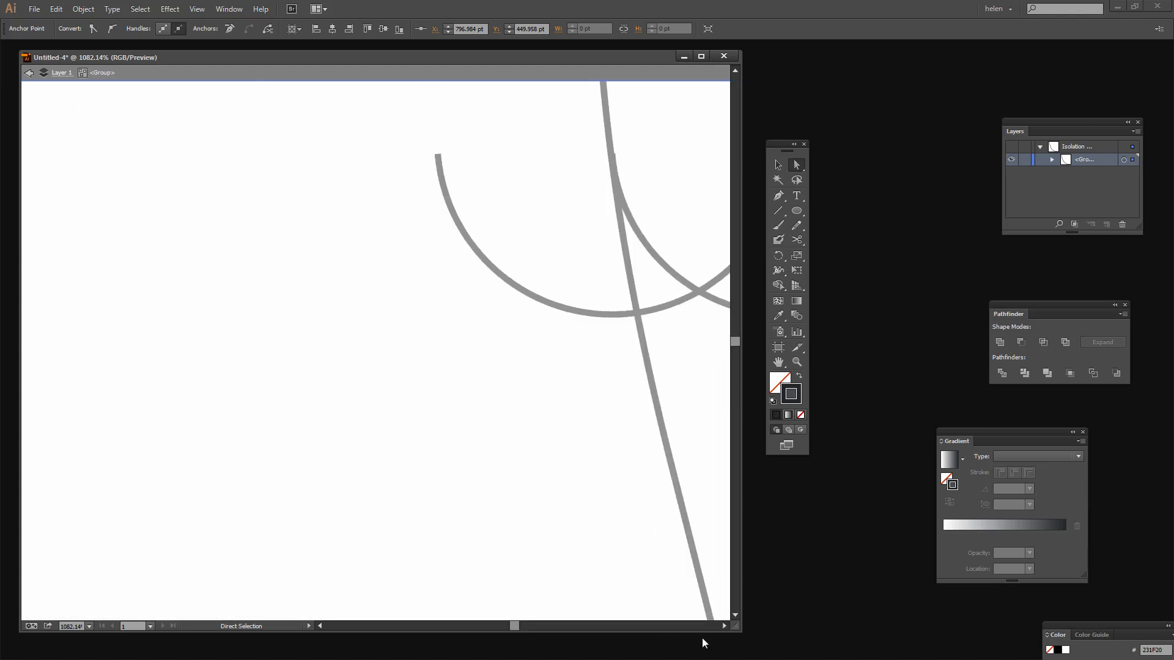
pyautogui.click(722, 626)
pyautogui.press('Escape')
pyautogui.click(797, 239)
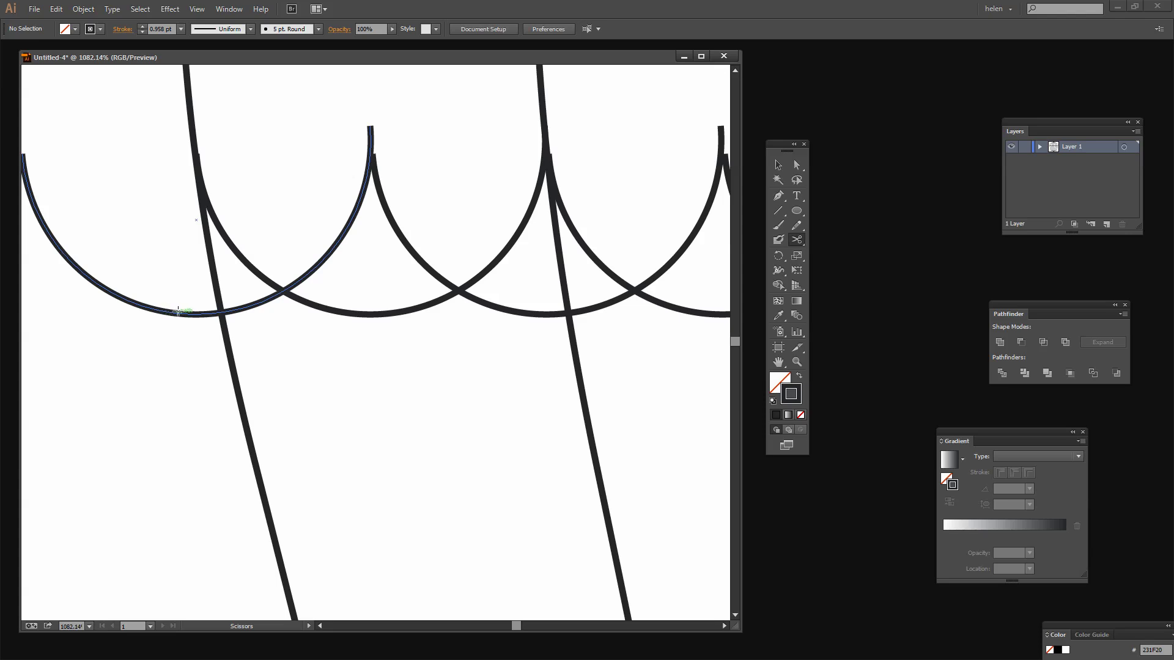
pyautogui.click(211, 313)
pyautogui.click(211, 313)
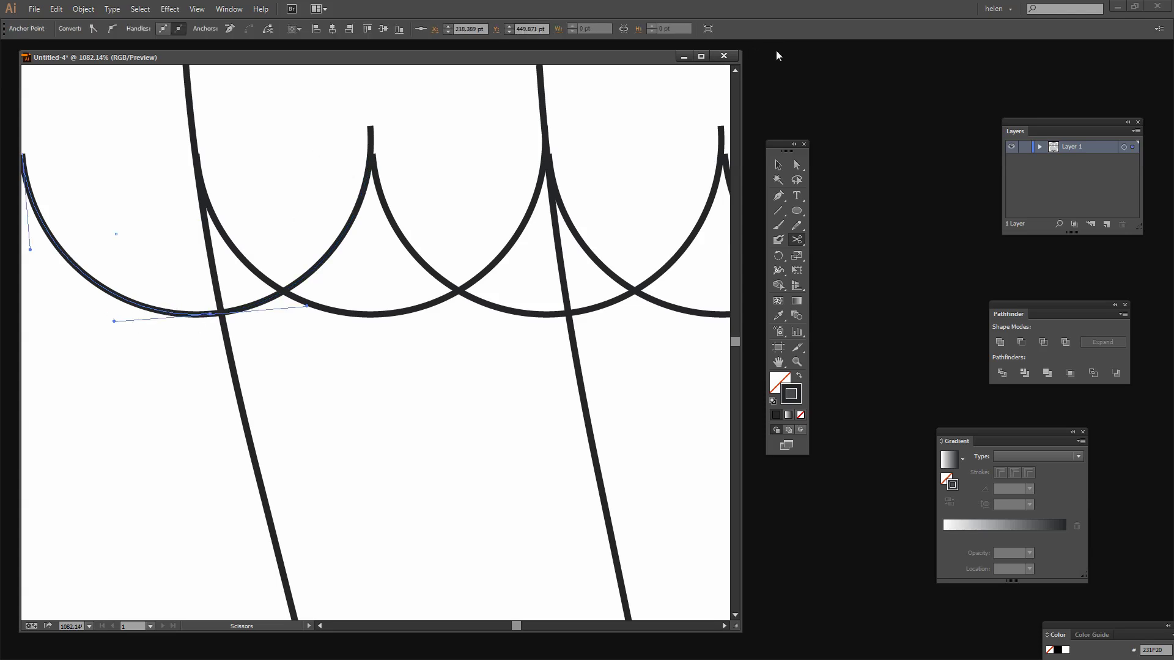
# Step: Delete the left cut arc's outer half and its leftover end point, undoing the extra deletion of the inner half
pyautogui.click(780, 165)
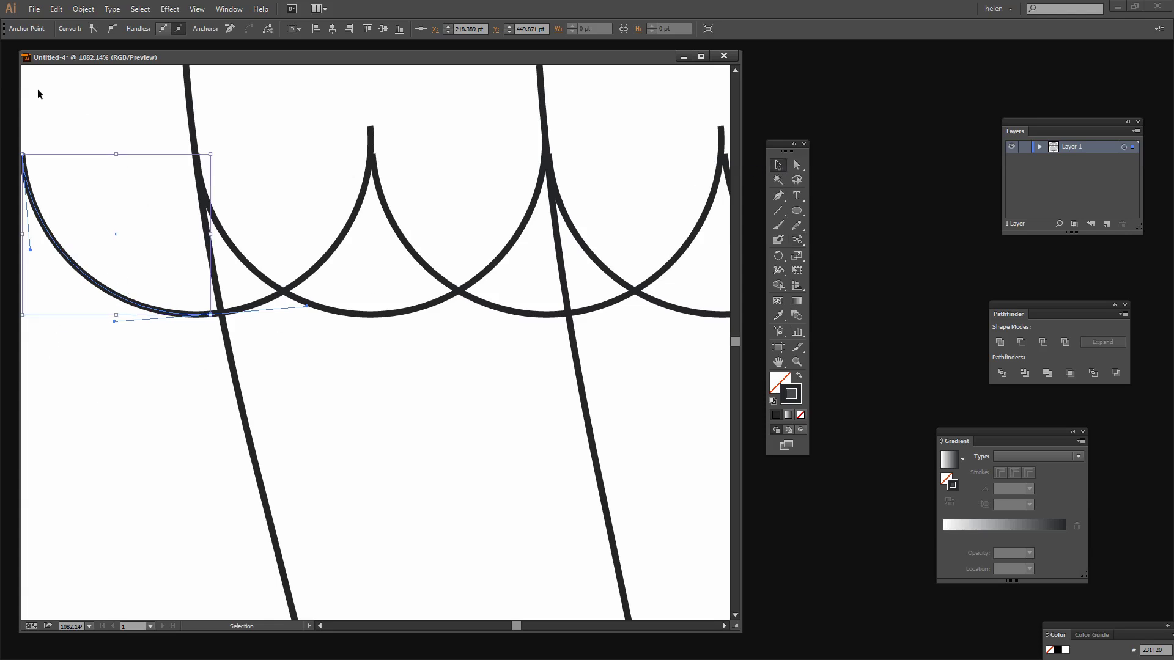
pyautogui.press('Delete')
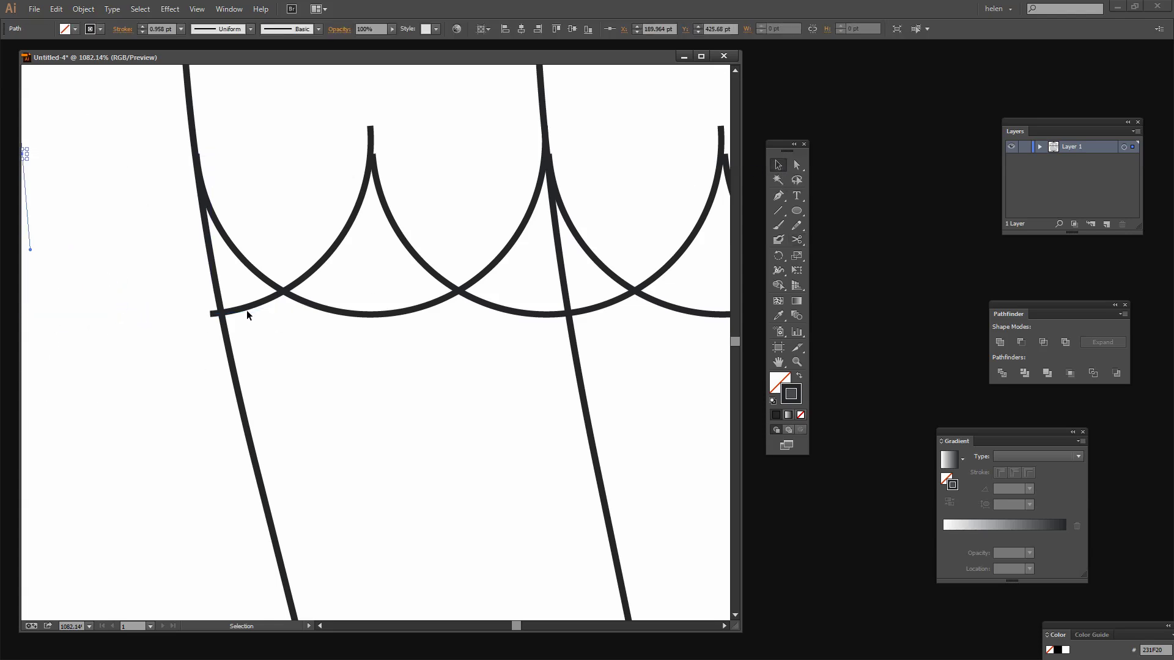
pyautogui.moveTo(49, 178); pyautogui.dragTo(213, 180)
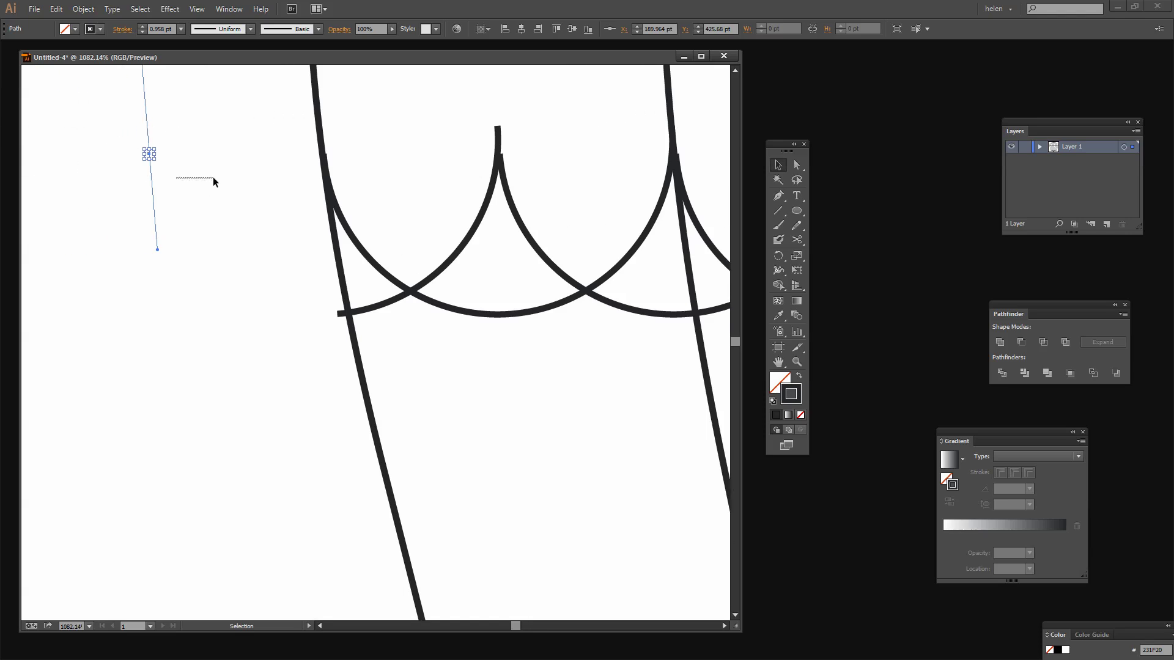
pyautogui.moveTo(116, 140); pyautogui.dragTo(205, 173)
pyautogui.press('Delete')
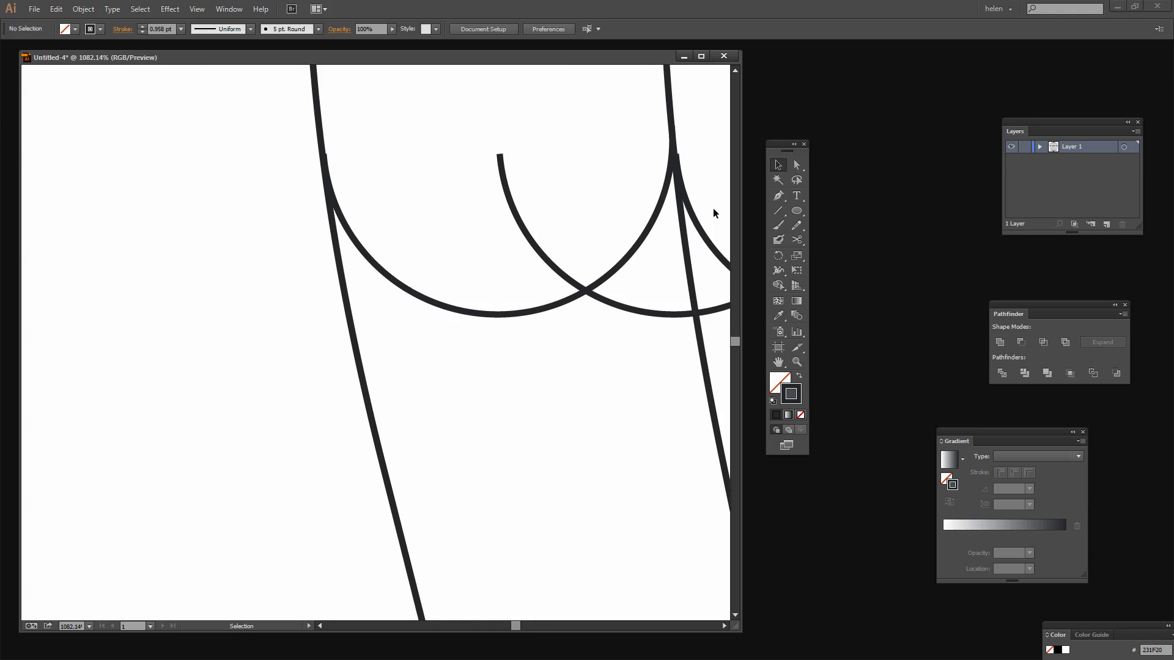
pyautogui.hotkey('ctrl', 'z')
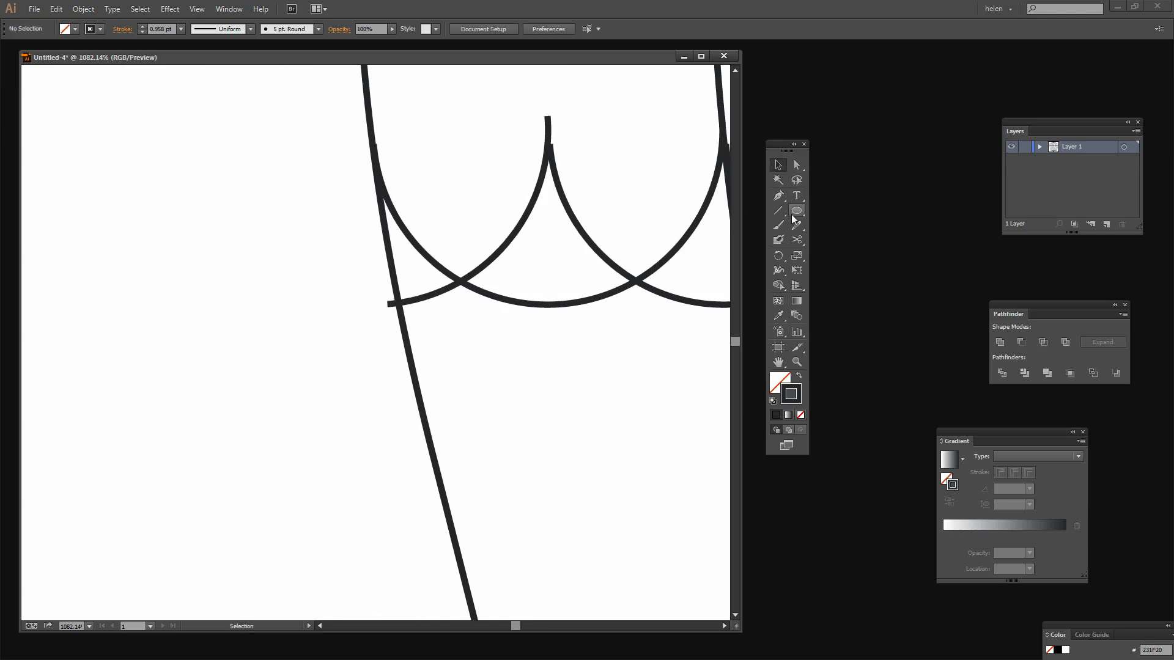
# Step: Move the lower end anchor of the remaining left half-arc onto the lantern's left outline
pyautogui.click(797, 165)
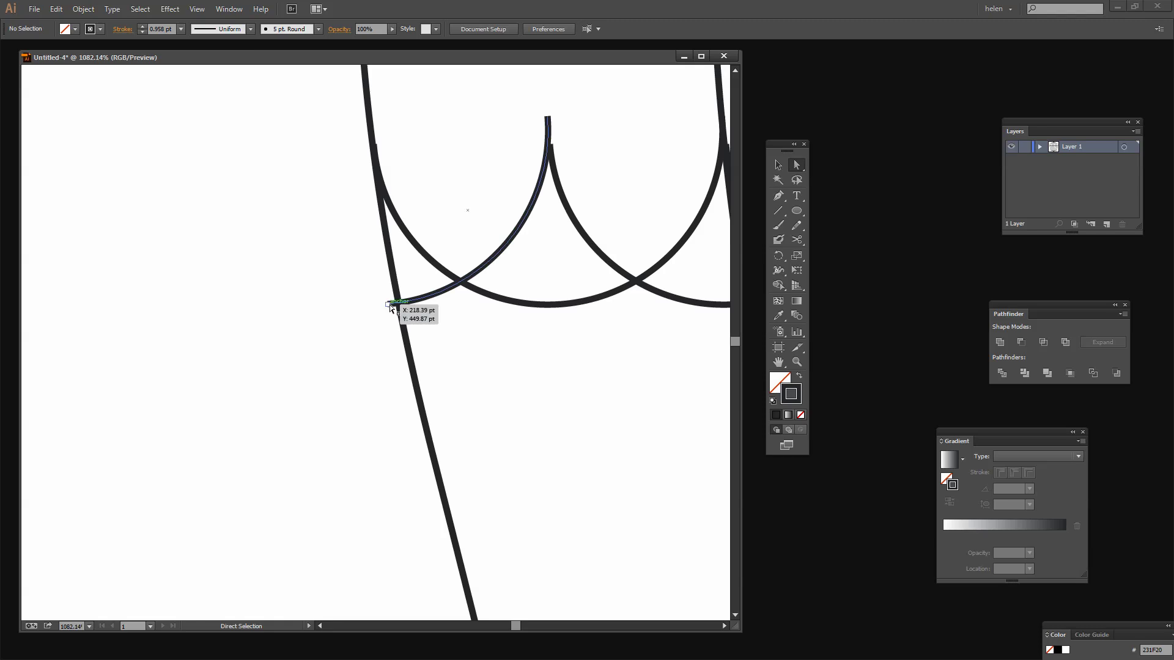
pyautogui.moveTo(390, 303); pyautogui.dragTo(399, 304)
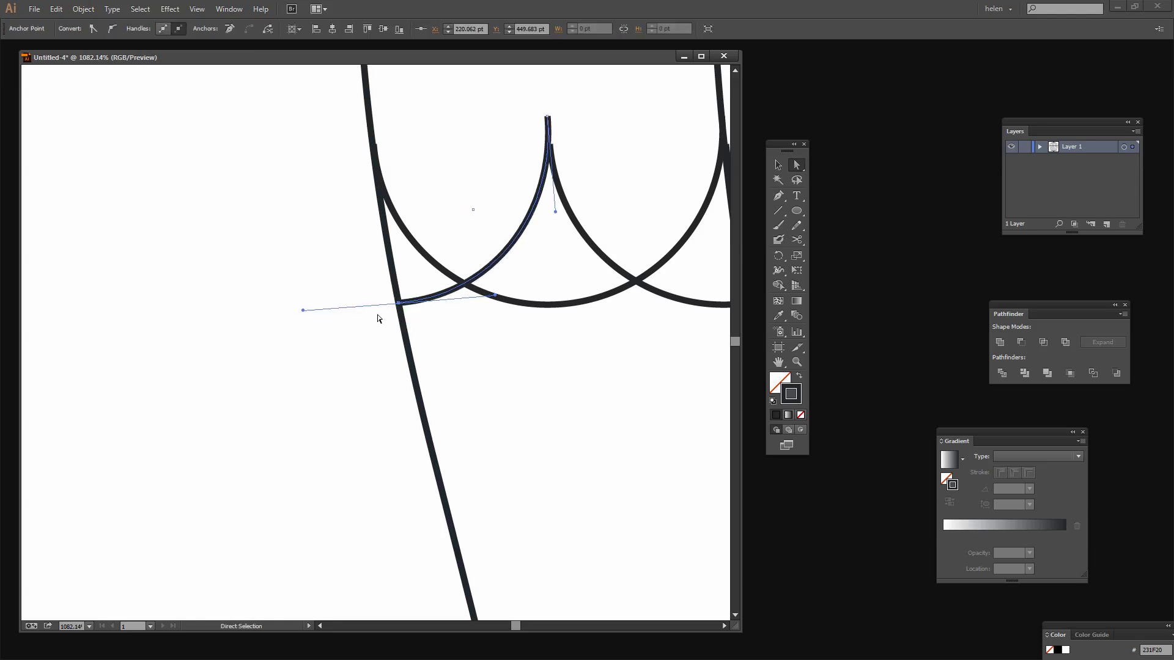
pyautogui.press('z')
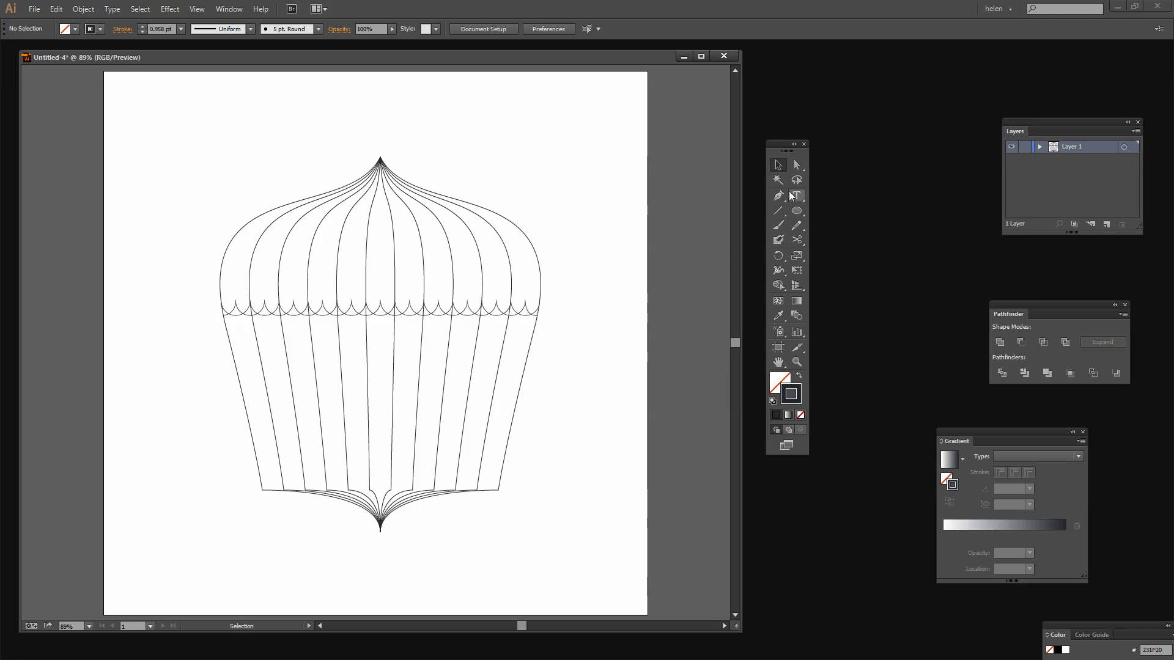
# Step: Draw a circle about 6.6 pt in diameter beside the lantern's left edge and swap its fill and stroke colours
pyautogui.click(796, 361)
pyautogui.moveTo(208, 275); pyautogui.dragTo(402, 377)
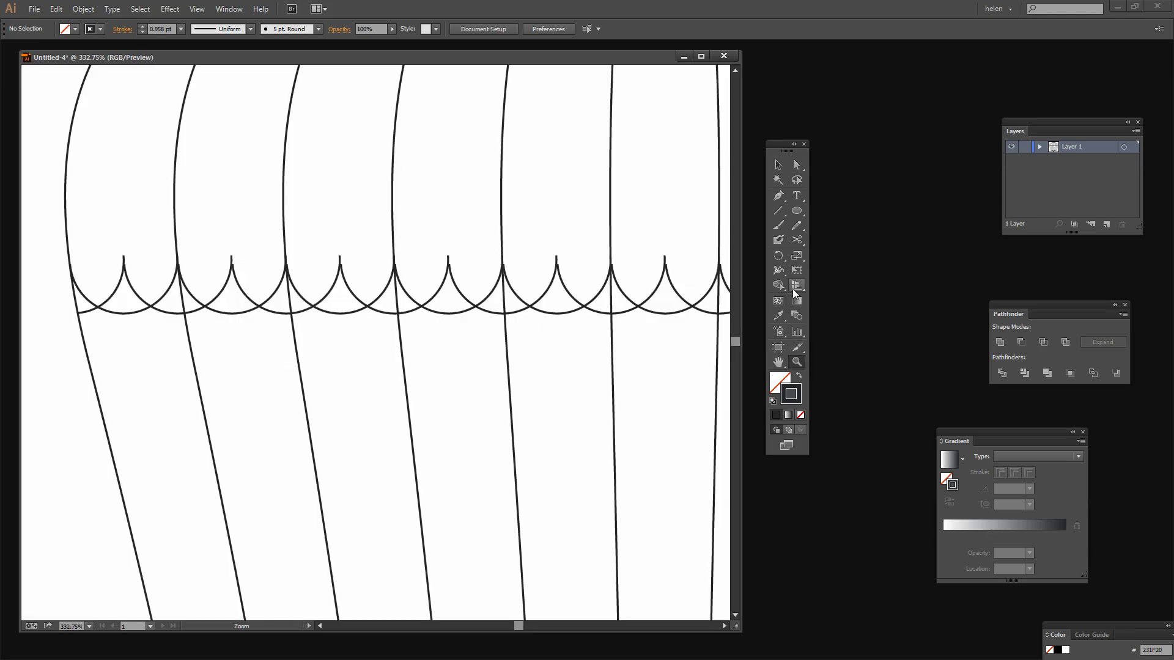
pyautogui.click(796, 210)
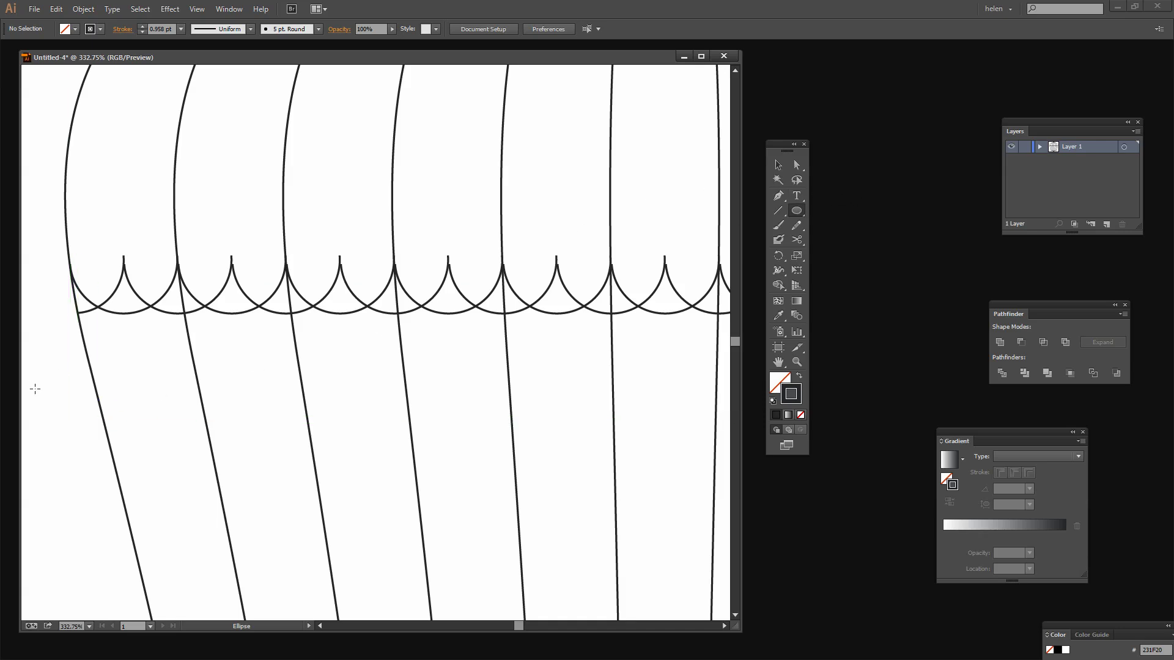
pyautogui.moveTo(40, 386); pyautogui.dragTo(54, 400)
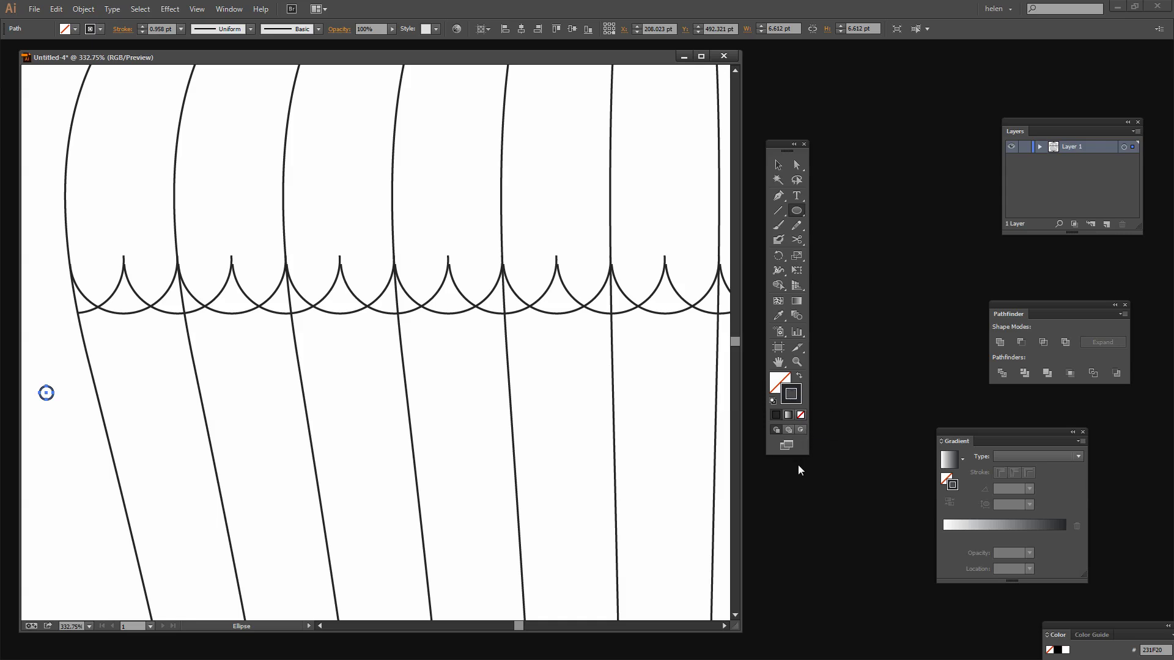
pyautogui.hotkey('shift', 'x')
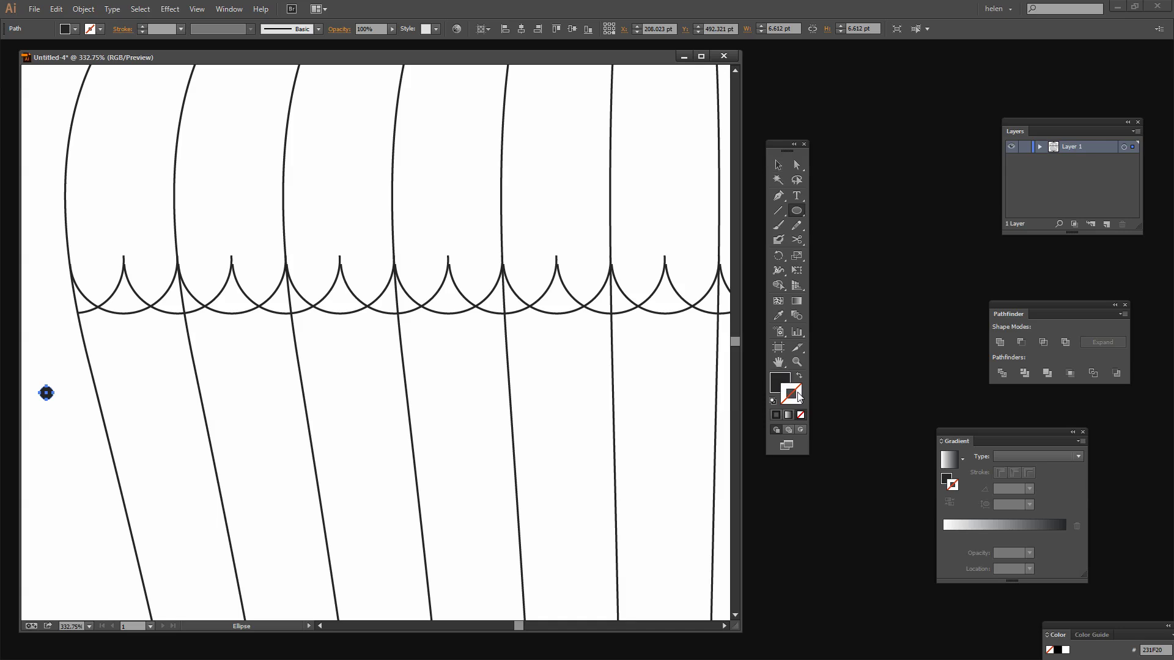
# Step: Move the small filled circle onto the left outline, where the scallop row's first upper tip meets it
pyautogui.click(779, 165)
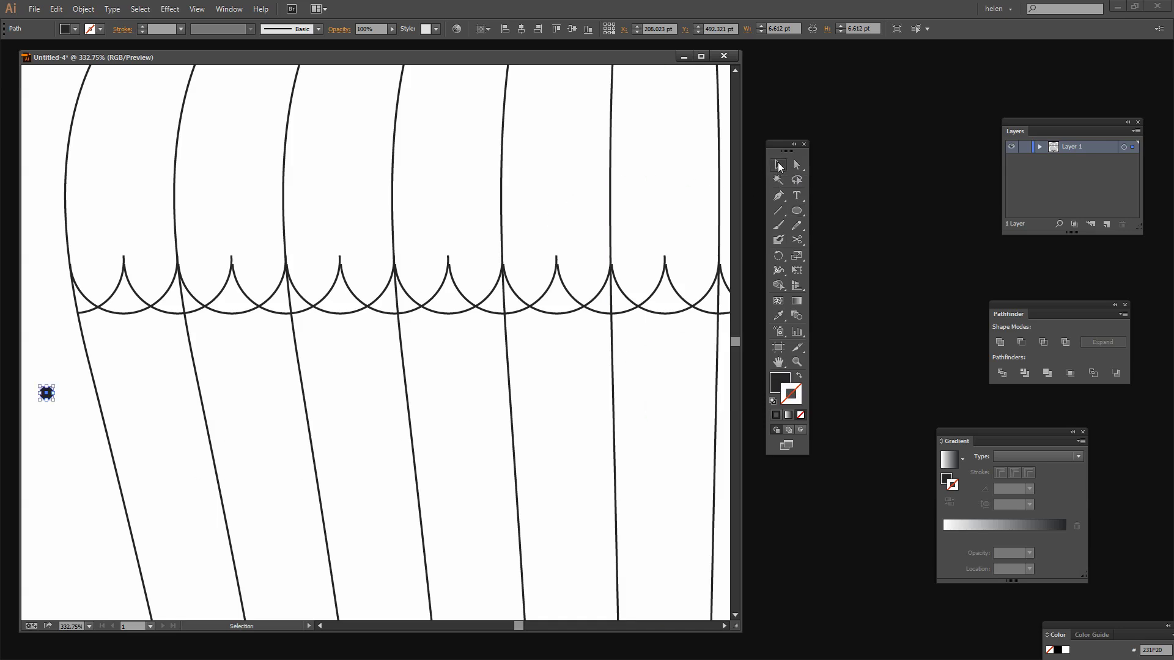
pyautogui.click(47, 433)
pyautogui.moveTo(46, 393); pyautogui.dragTo(70, 263)
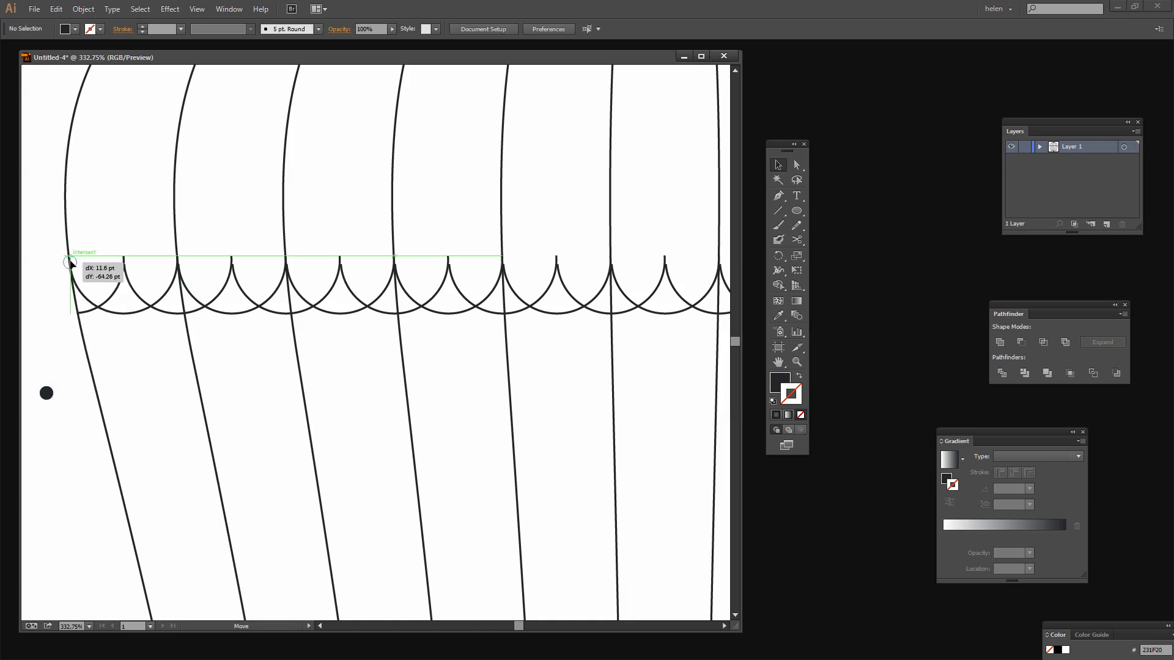
pyautogui.moveTo(70, 263); pyautogui.dragTo(71, 262)
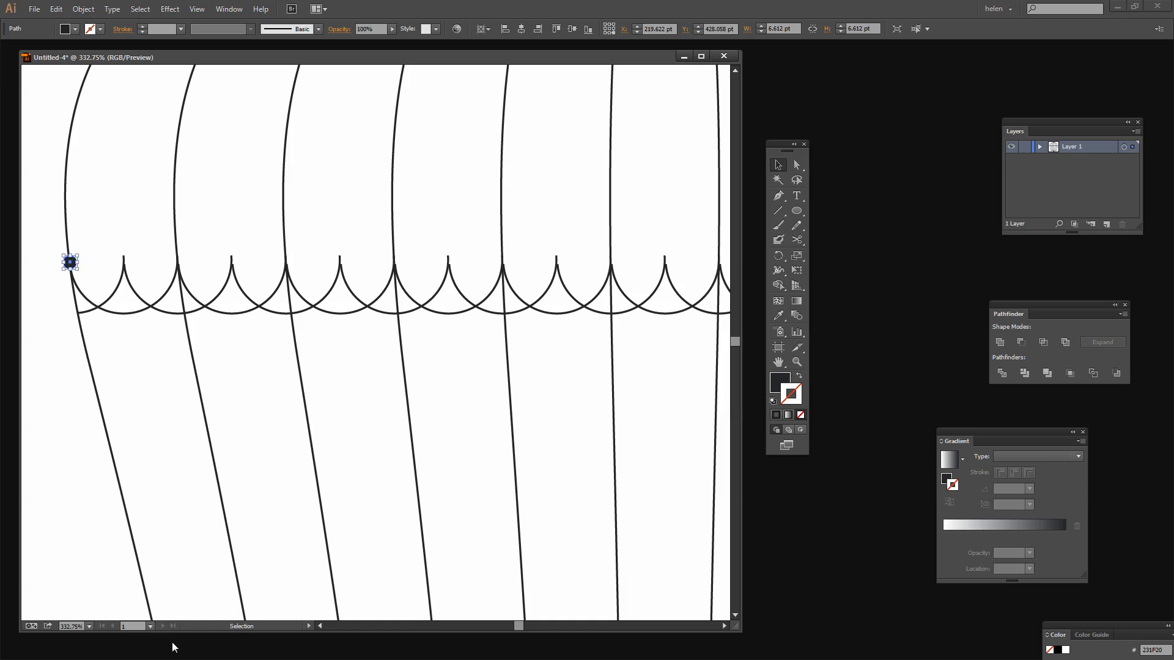
pyautogui.press('z')
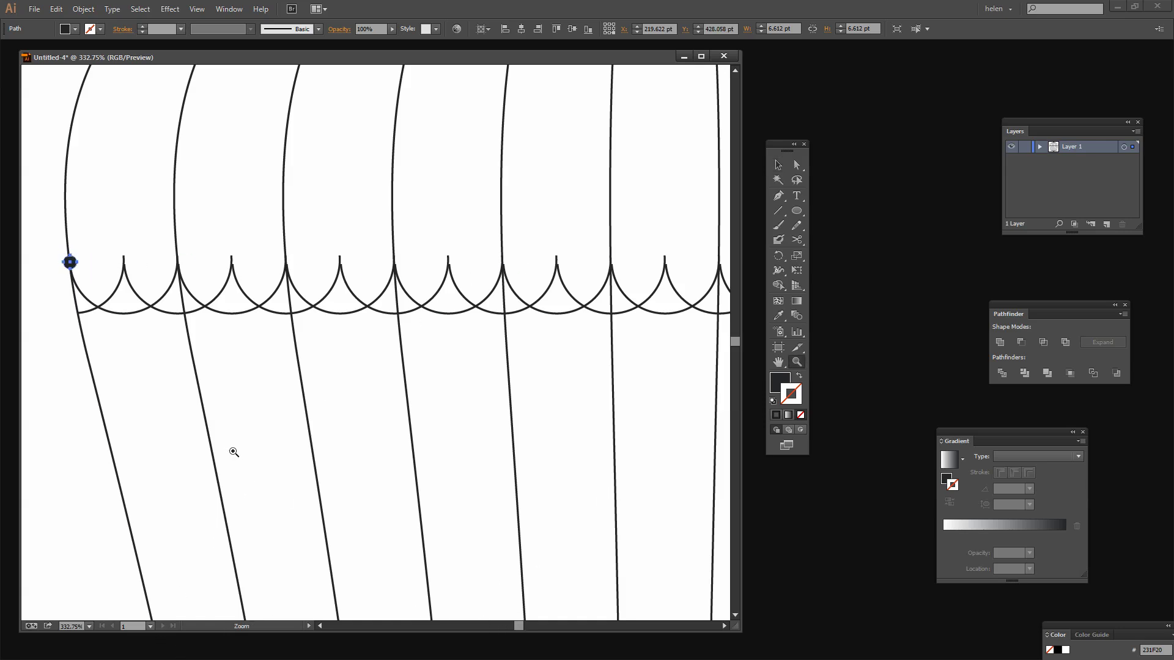
pyautogui.press('alt')
pyautogui.keyDown('alt'); pyautogui.click(273, 456); pyautogui.keyUp('alt')
pyautogui.keyDown('alt'); pyautogui.click(328, 401); pyautogui.keyUp('alt')
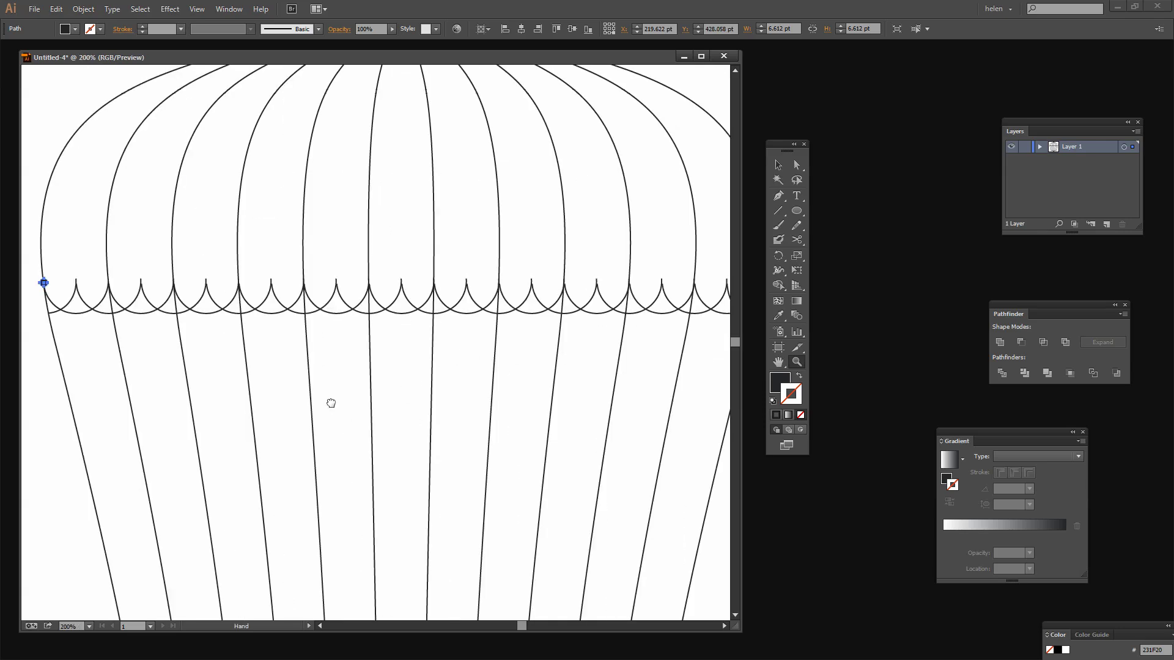
# Step: Start a Transform effect on the small dot at the left outline, with preview on and a 26.6 pt horizontal move
pyautogui.moveTo(328, 401); pyautogui.dragTo(347, 398)
pyautogui.moveTo(739, 450); pyautogui.dragTo(962, 450)
pyautogui.moveTo(780, 148); pyautogui.dragTo(836, 135)
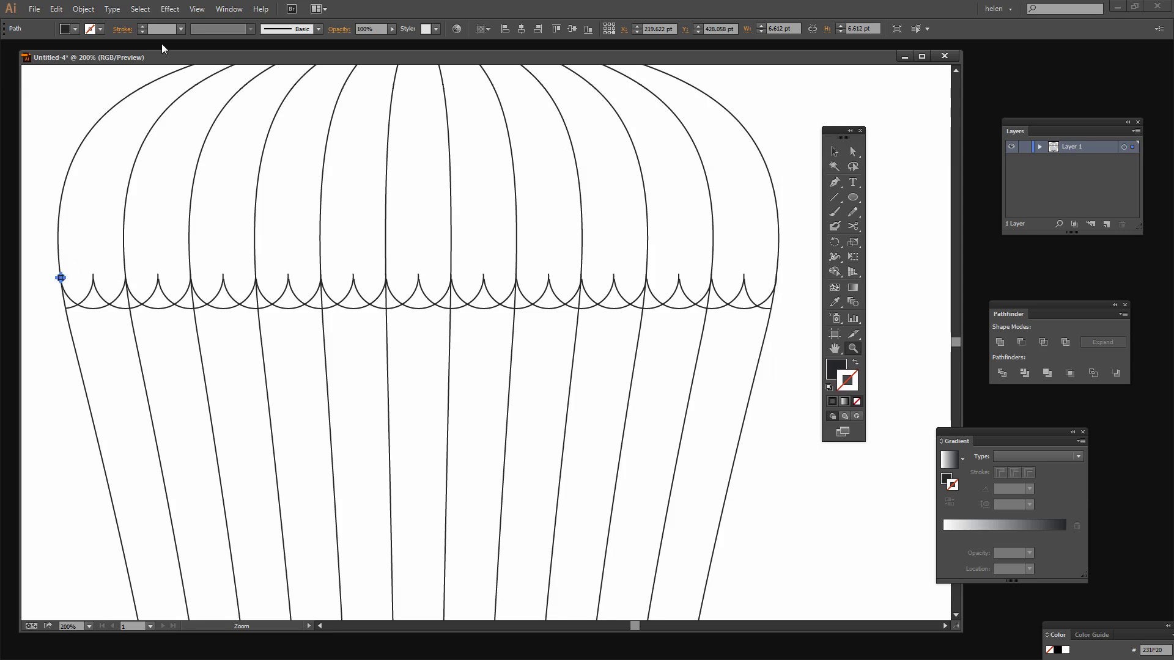
pyautogui.click(169, 11)
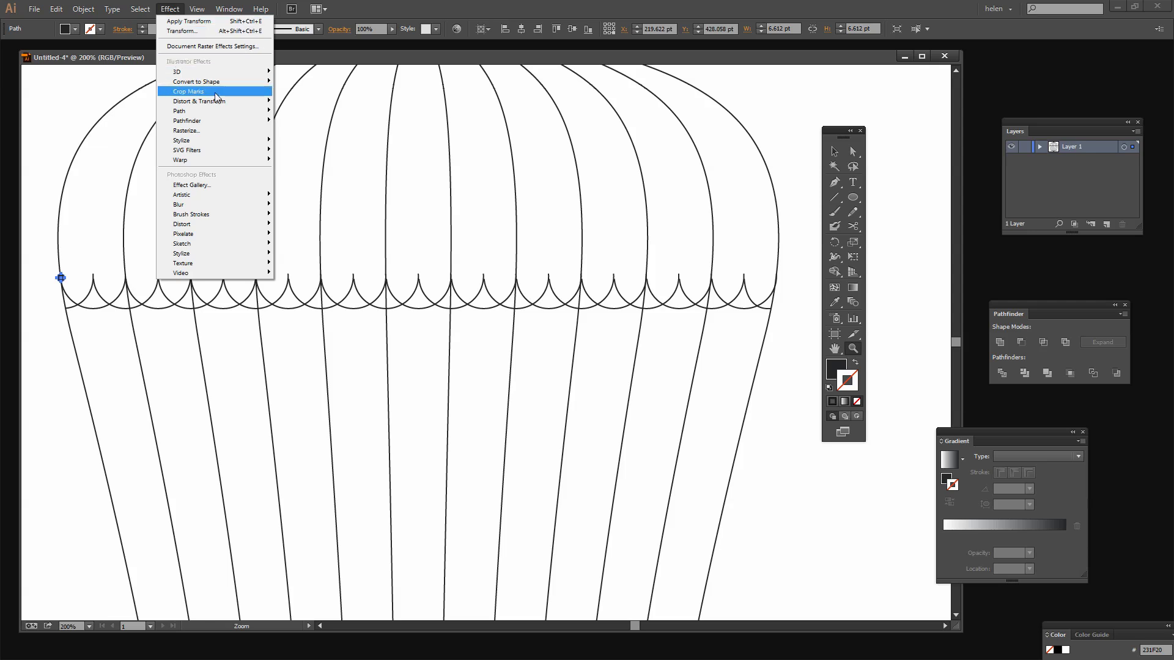
pyautogui.moveTo(213, 101)
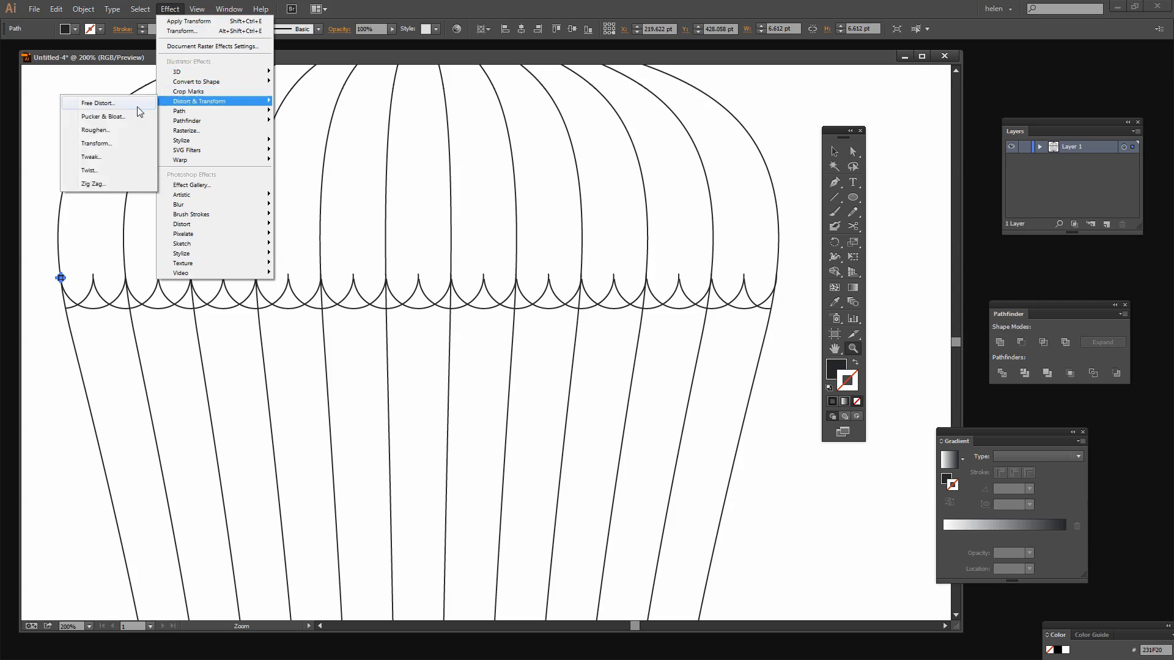
pyautogui.click(95, 144)
pyautogui.moveTo(807, 159); pyautogui.dragTo(353, 324)
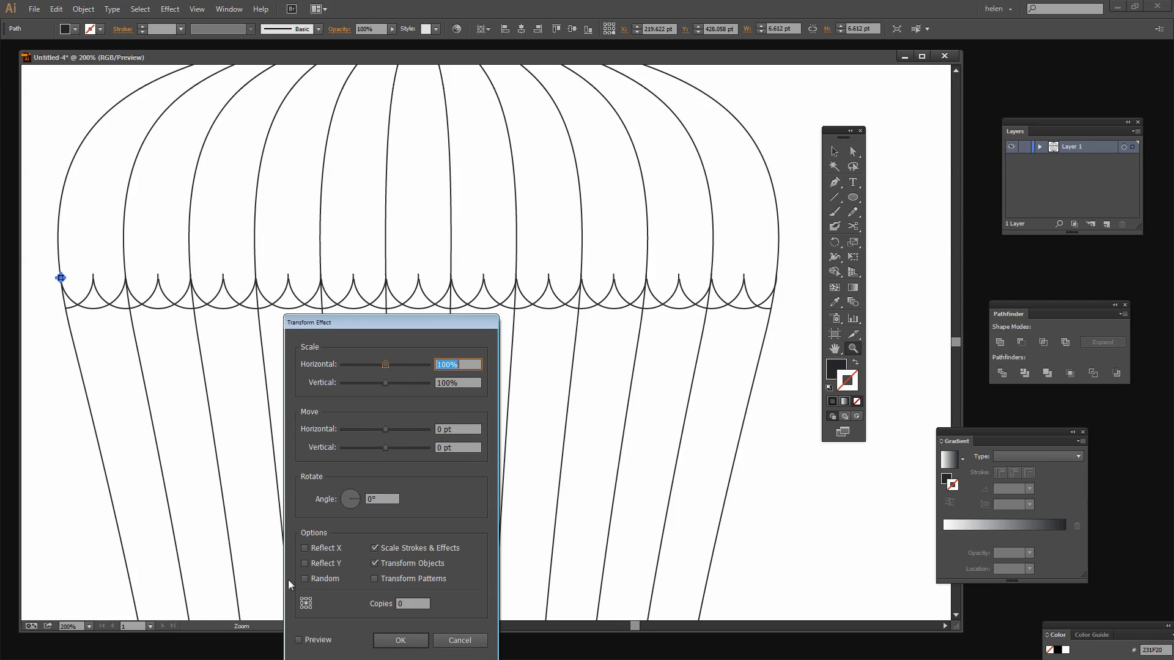
pyautogui.click(299, 640)
pyautogui.click(456, 430)
pyautogui.write('26')
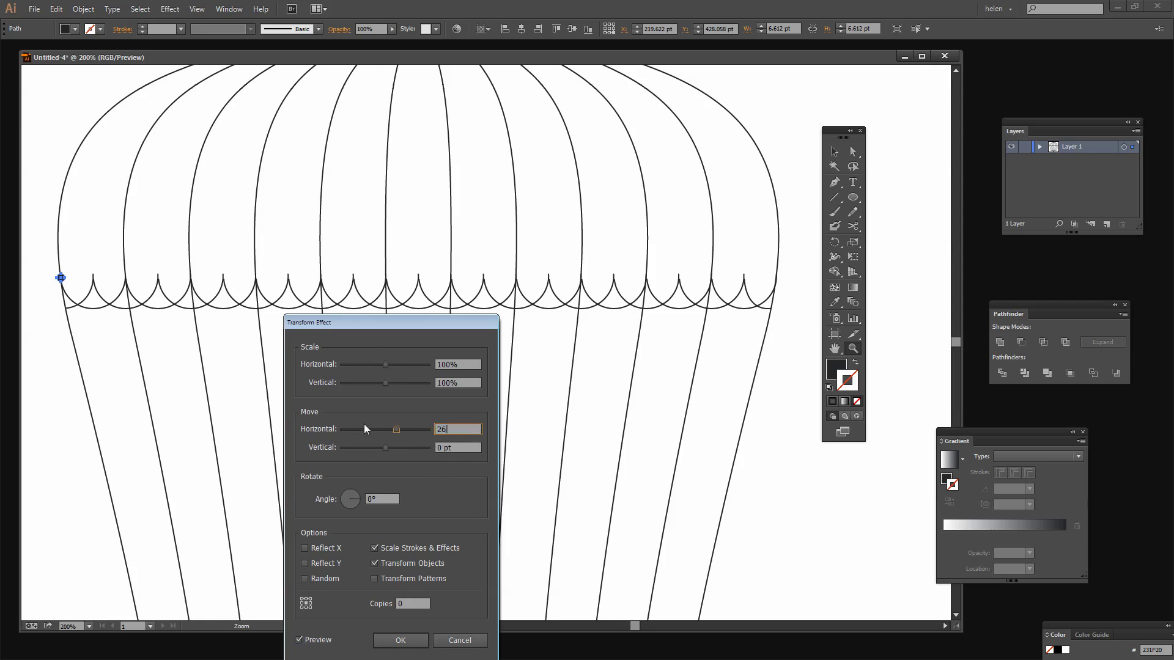
pyautogui.write('.6')
pyautogui.press('Tab')
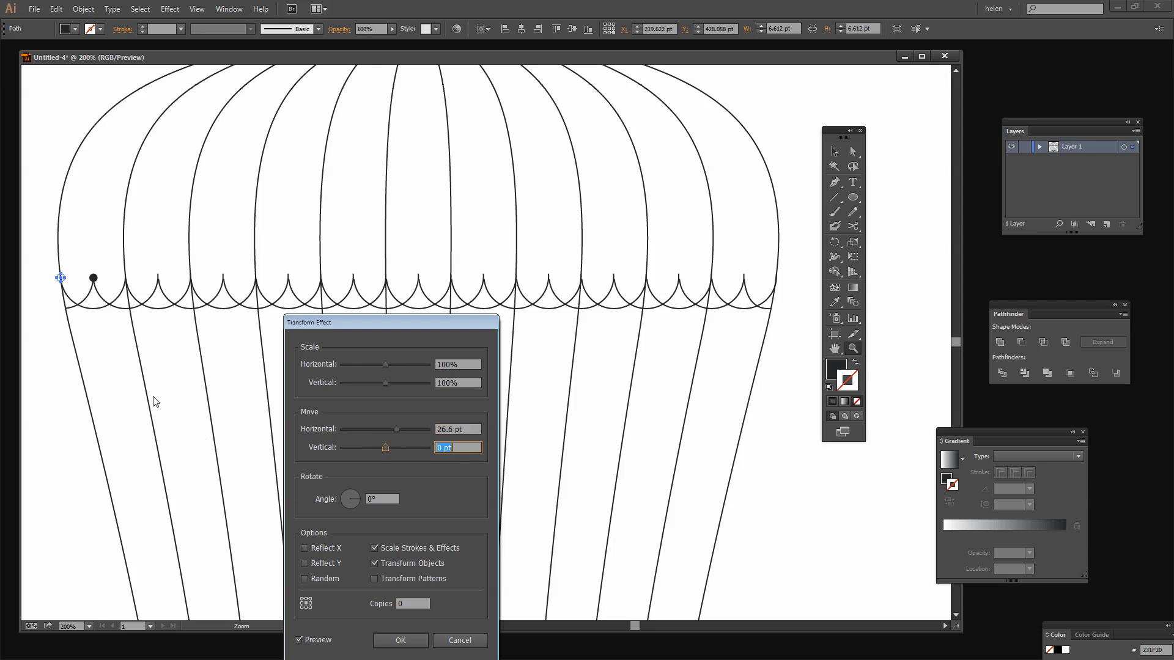
# Step: Set the Transform effect to 22 copies so the dots span the scallop row, and apply it
pyautogui.click(410, 602)
pyautogui.write('20')
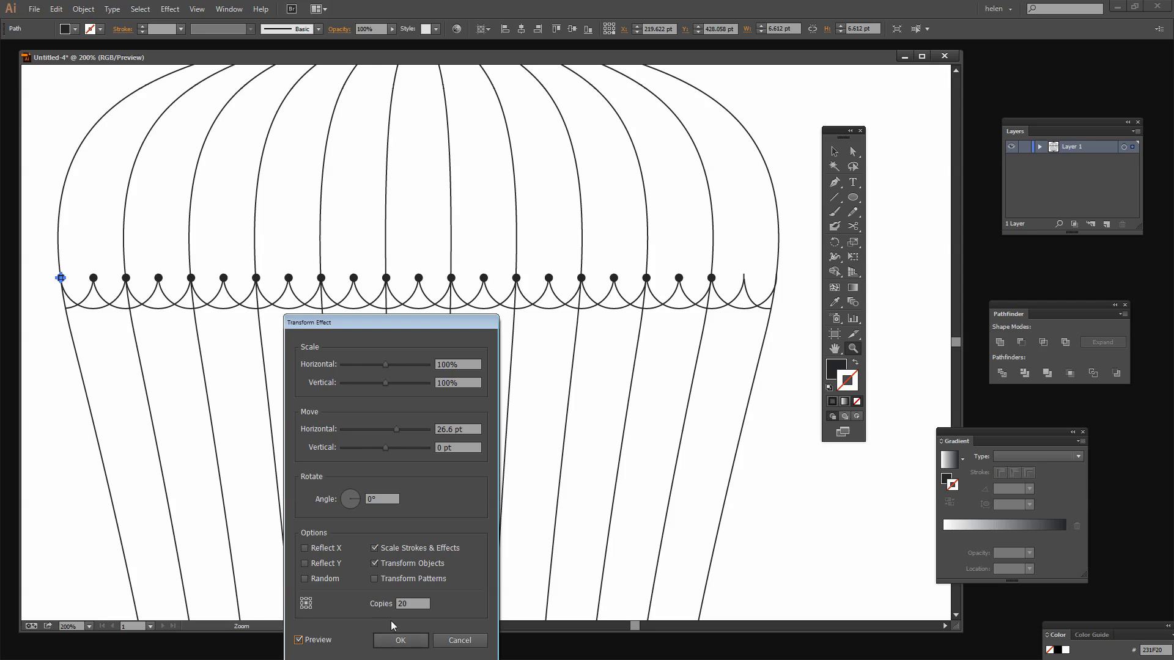
pyautogui.write('2')
pyautogui.press('Tab')
pyautogui.click(399, 642)
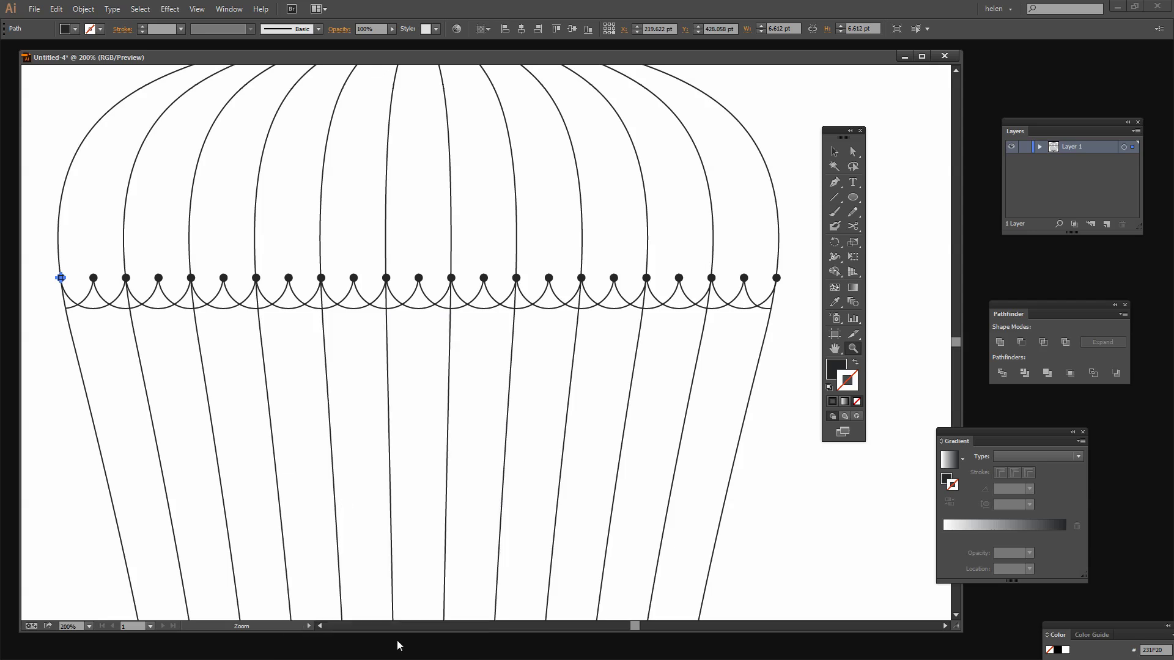
pyautogui.hotkey('ctrl', '0')
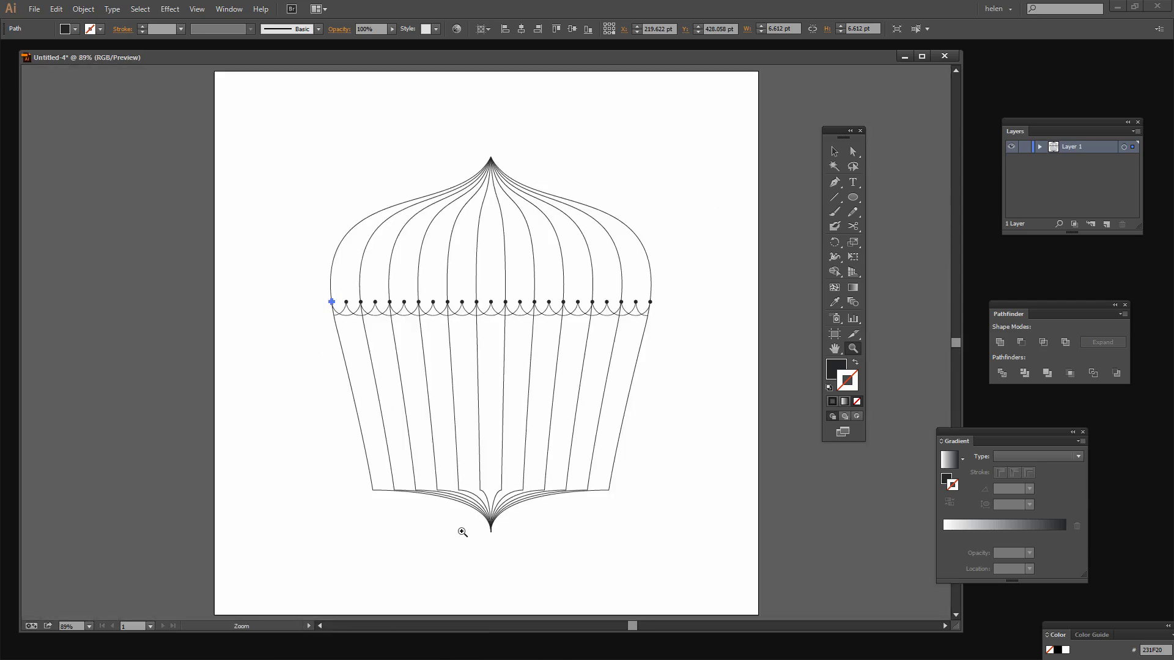
# Step: Draw a horizontal line about 434 pt long across the lantern's base, from its left corner to its right corner
pyautogui.click(855, 197)
pyautogui.click(834, 198)
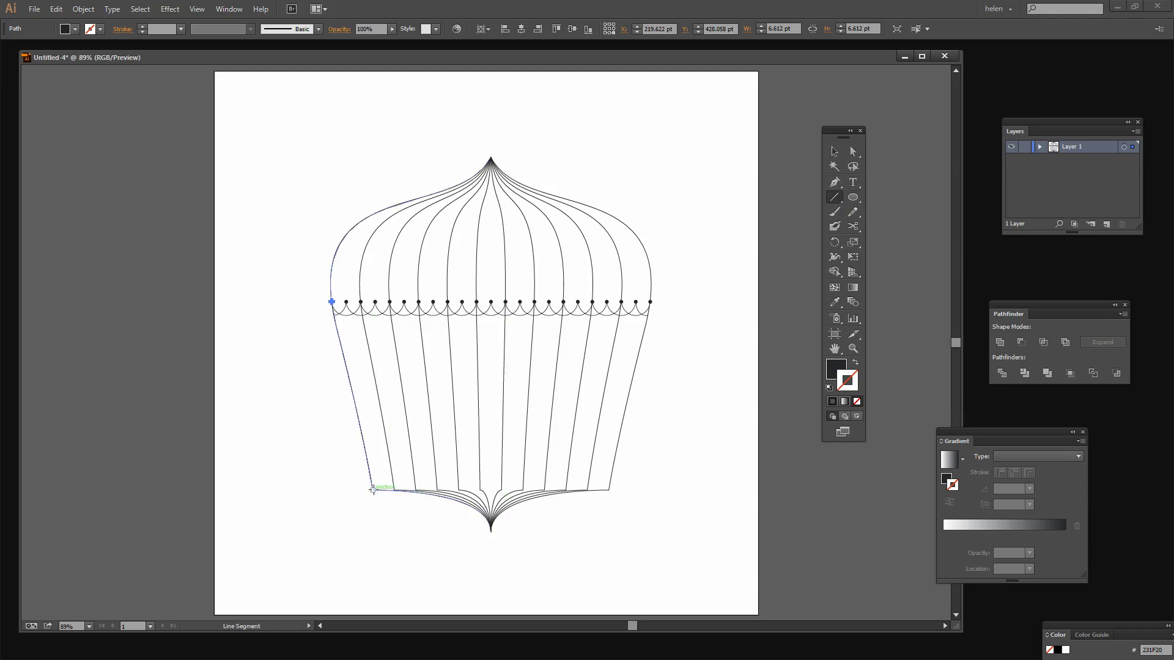
pyautogui.moveTo(372, 489); pyautogui.dragTo(585, 487)
pyautogui.moveTo(604, 490); pyautogui.dragTo(608, 490)
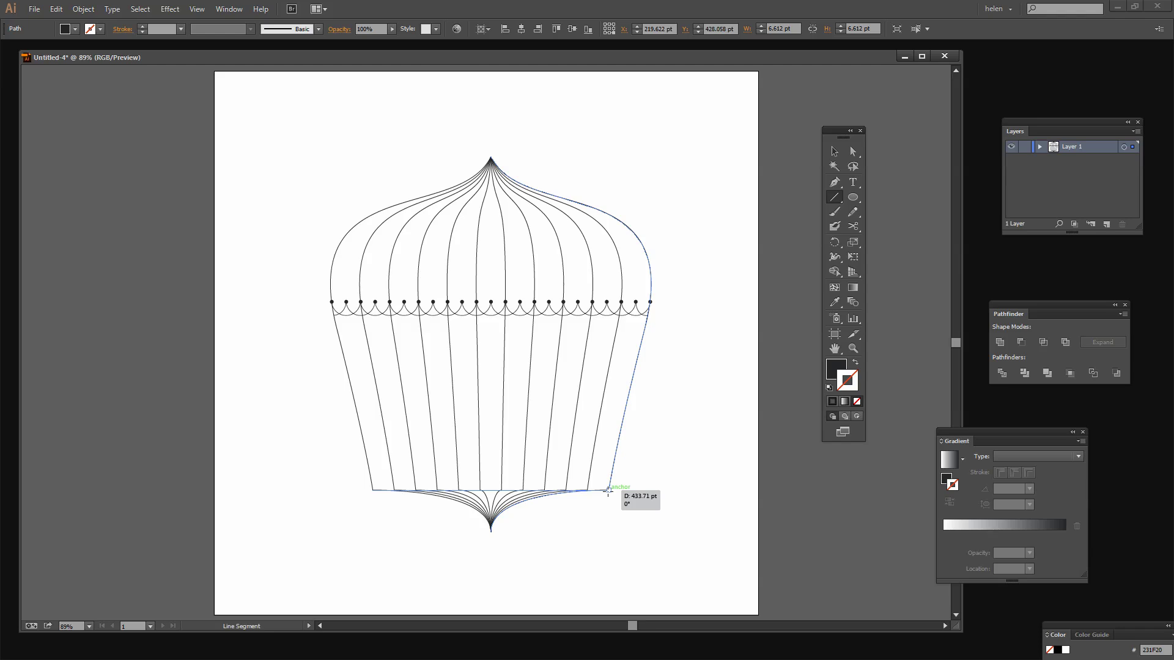
pyautogui.moveTo(608, 490); pyautogui.dragTo(608, 490)
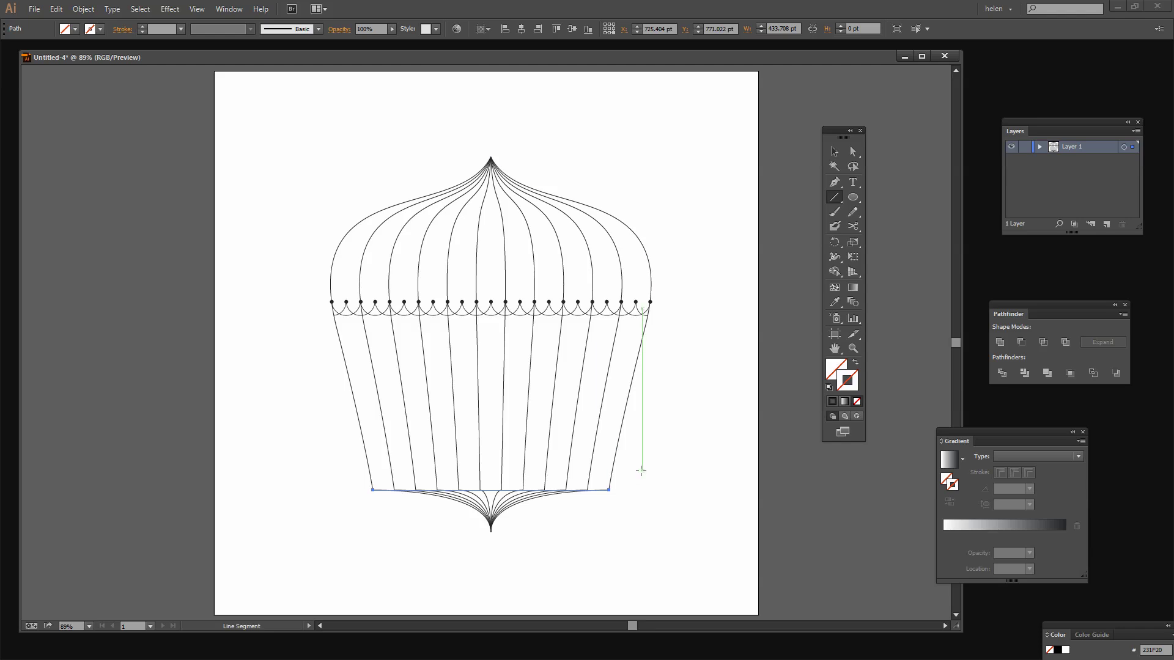
# Step: Give the base line the default black stroke at 3 pt with no fill, and deselect it
pyautogui.press('d')
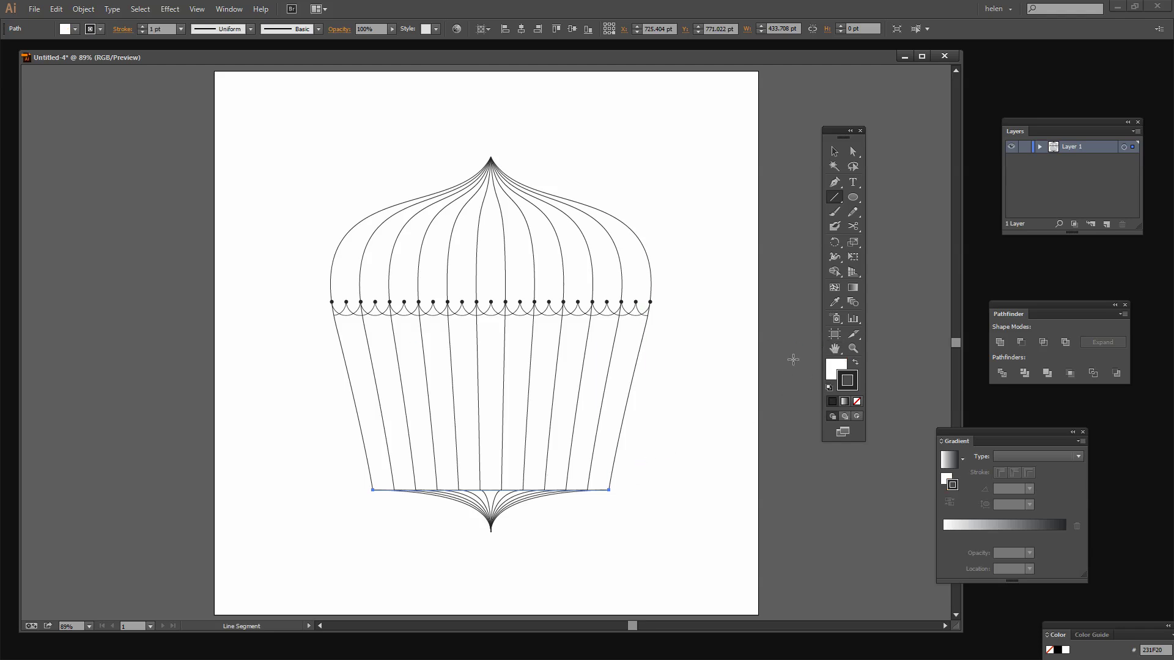
pyautogui.click(833, 371)
pyautogui.click(857, 401)
pyautogui.click(847, 384)
pyautogui.click(142, 27)
pyautogui.click(142, 27)
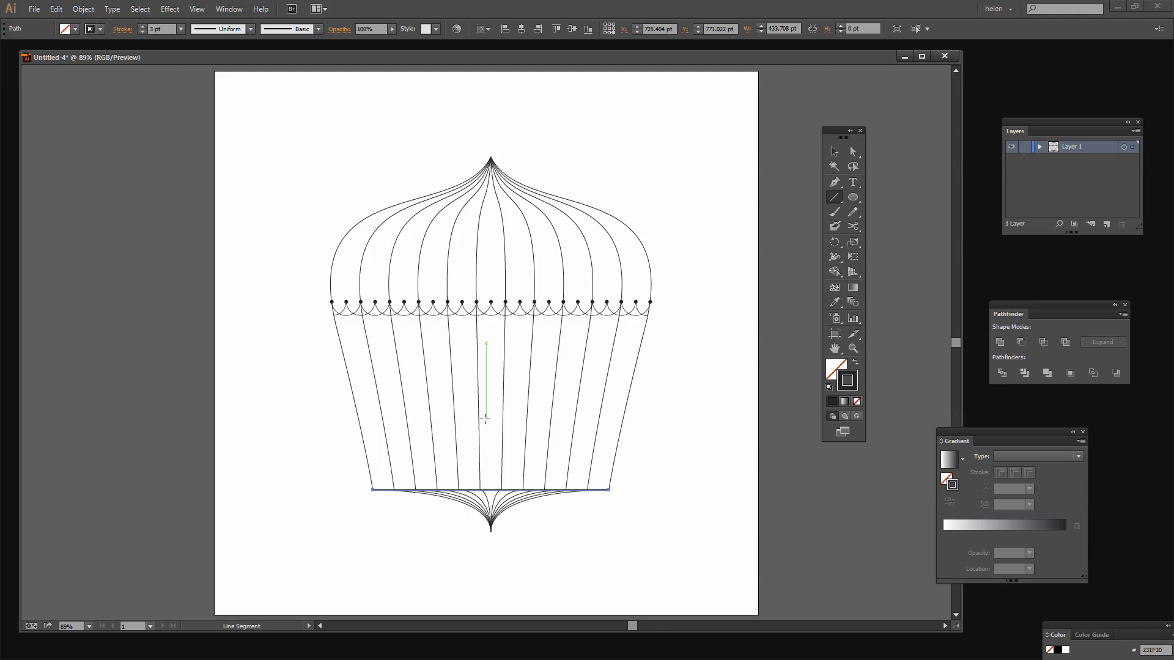
pyautogui.press('v')
pyautogui.click(605, 554)
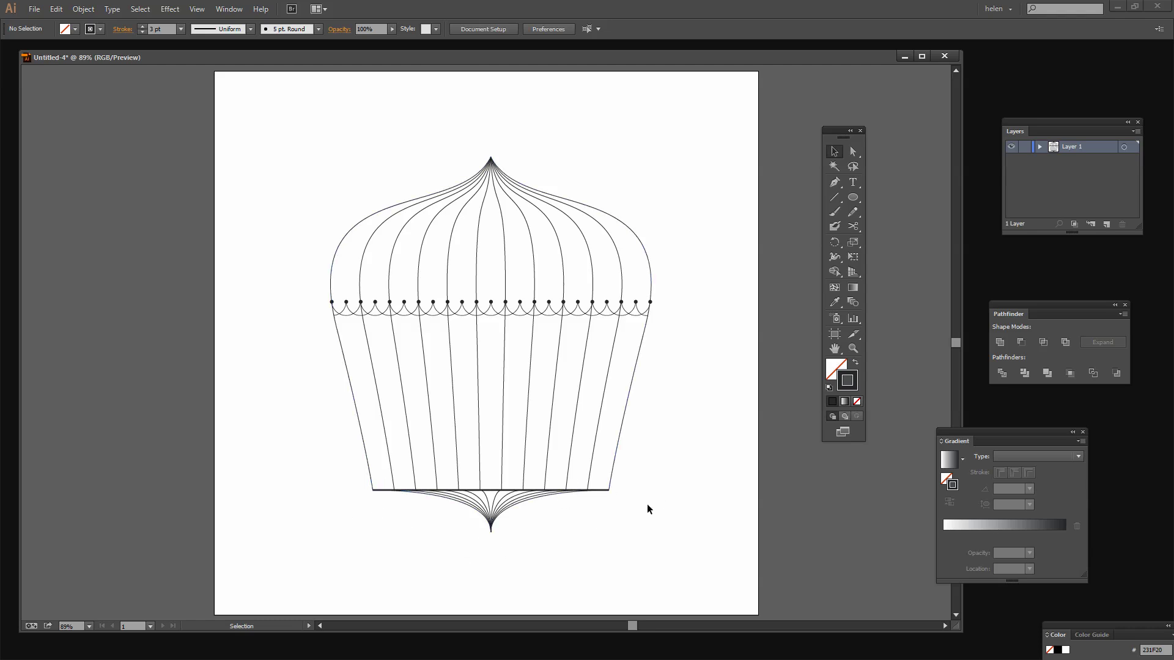
# Step: Draw a circle about 7.7 pt in diameter below the base line's left end and swap its fill and stroke colours
pyautogui.press('z')
pyautogui.moveTo(347, 474); pyautogui.dragTo(634, 517)
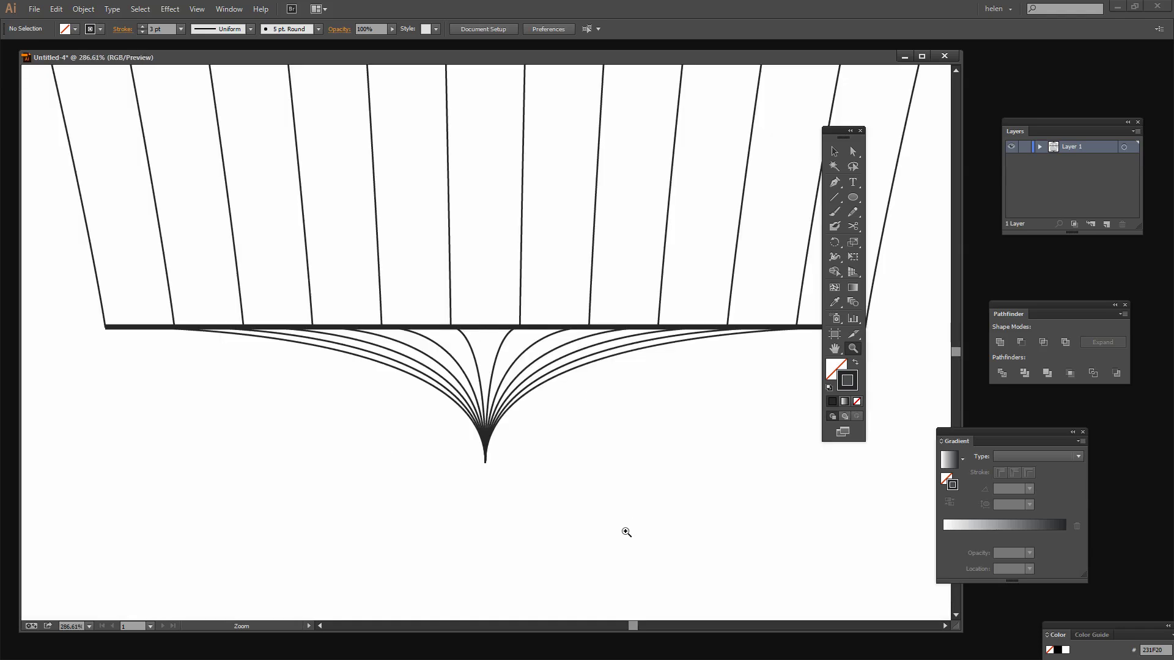
pyautogui.moveTo(837, 129); pyautogui.dragTo(924, 198)
pyautogui.click(940, 267)
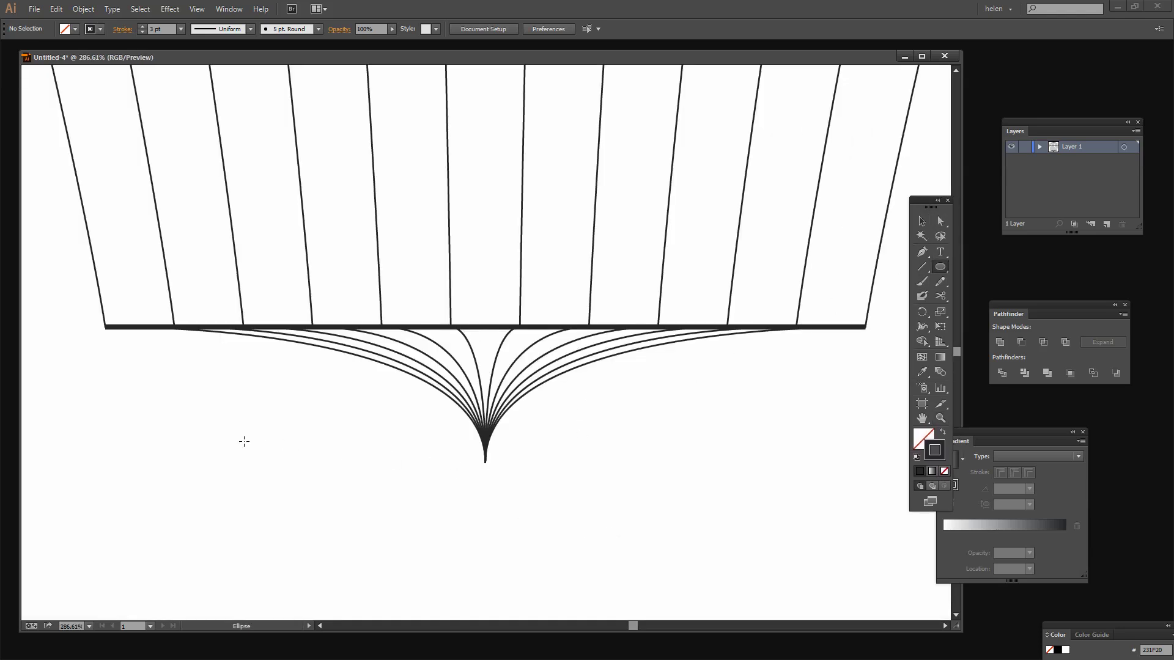
pyautogui.moveTo(100, 359); pyautogui.dragTo(113, 371)
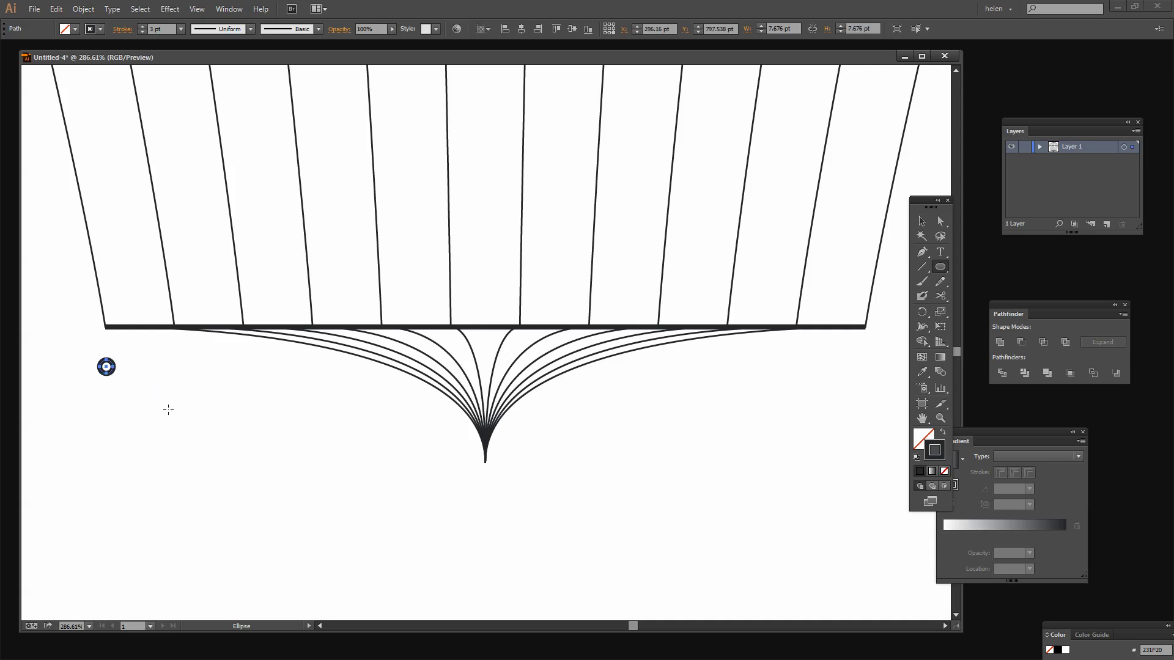
pyautogui.hotkey('shift', 'x')
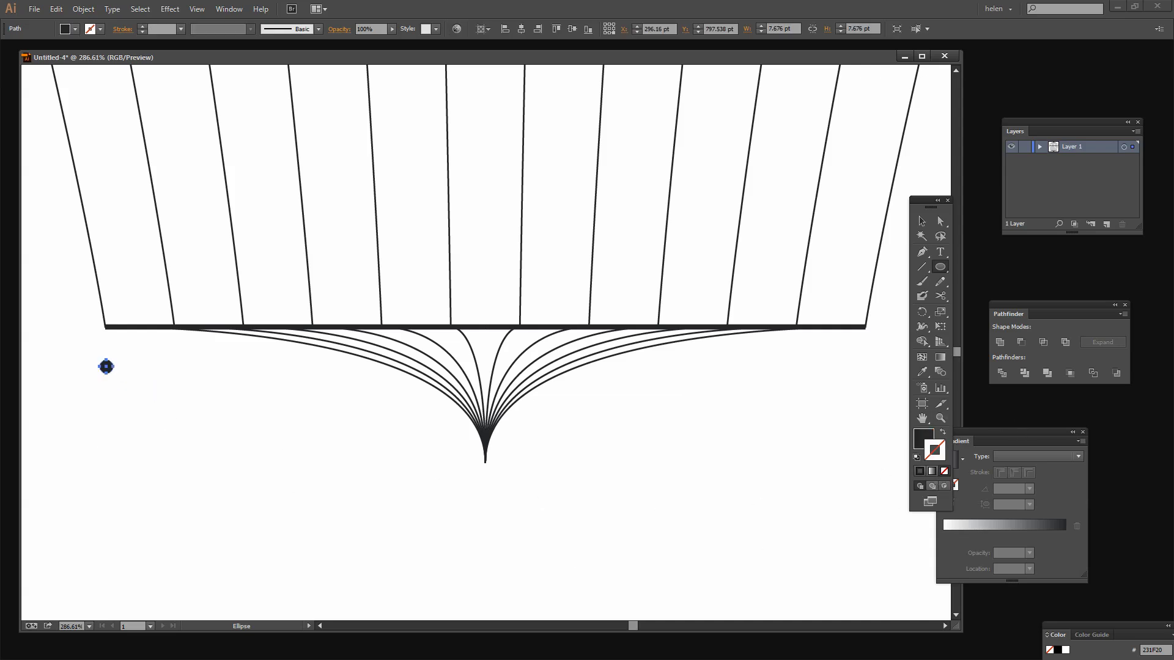
# Step: Move the small filled circle onto the left end of the thick base line and deselect it
pyautogui.press('v')
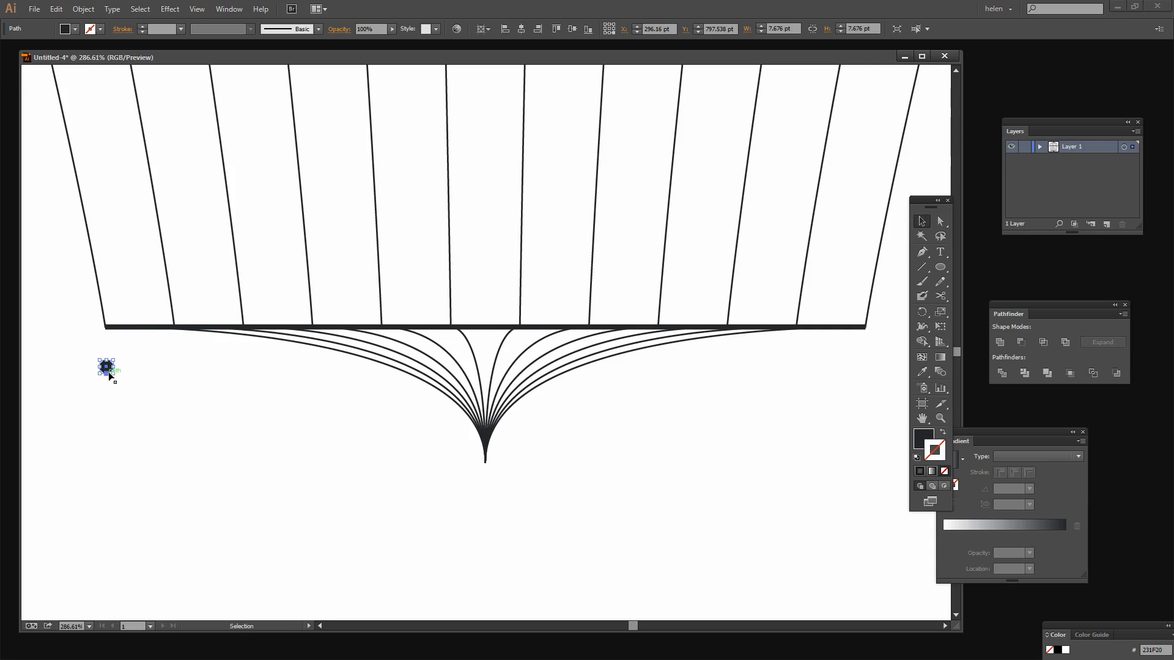
pyautogui.moveTo(106, 366); pyautogui.dragTo(107, 329)
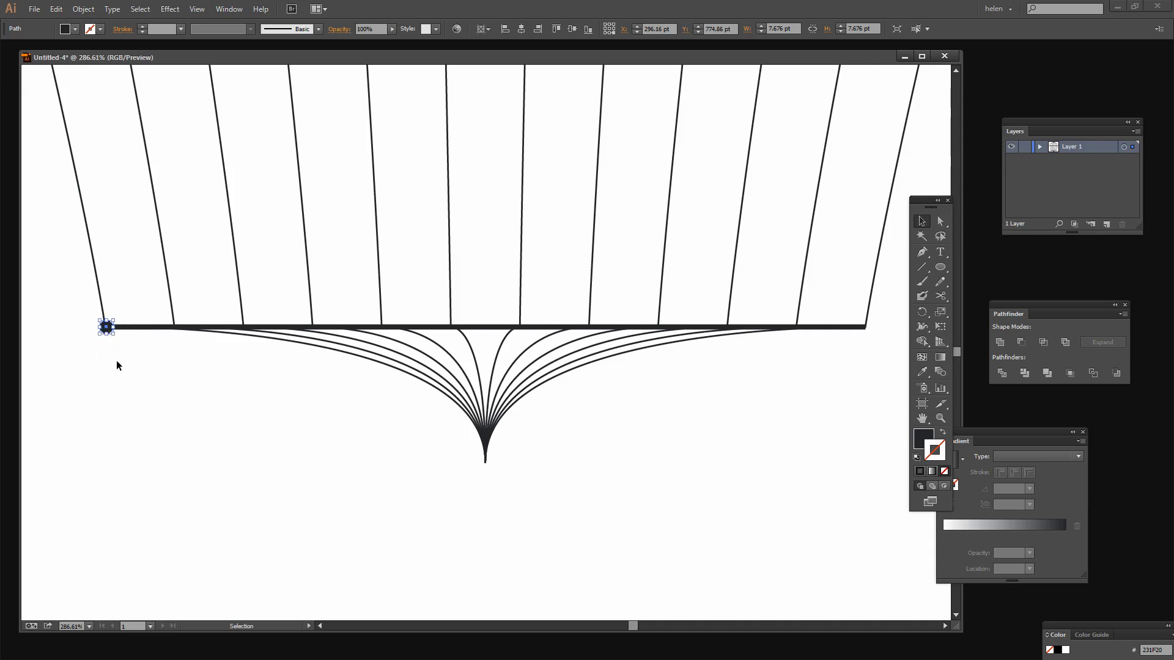
pyautogui.click(118, 360)
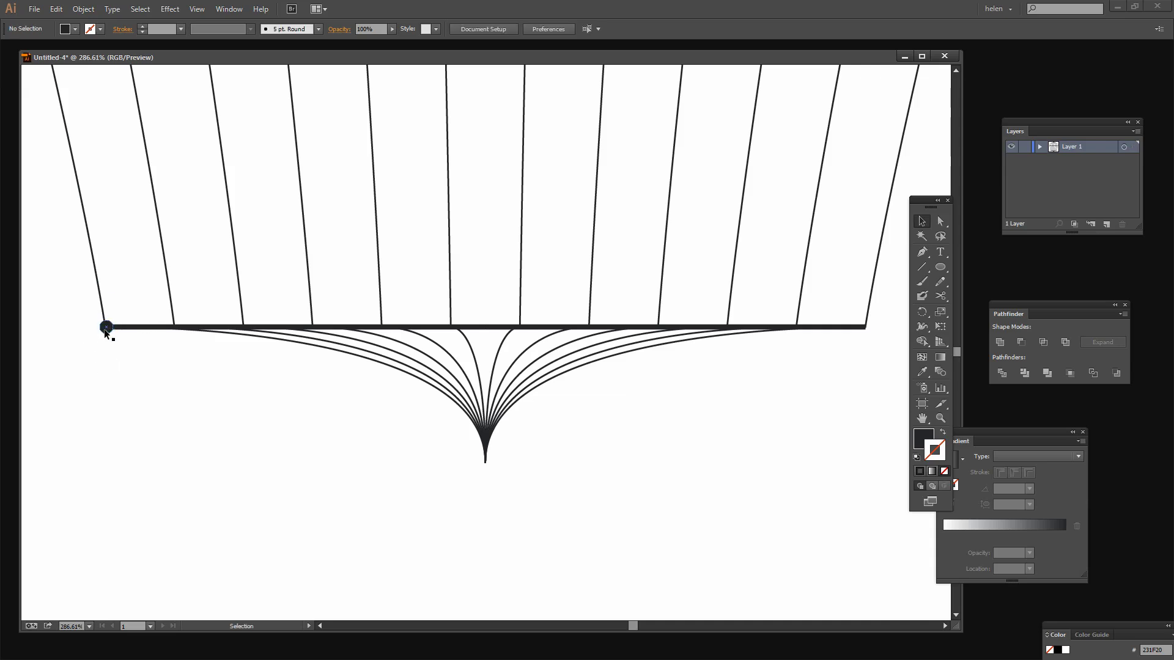
# Step: Start a Transform effect on the dot at the base line's left end, with preview on and 11 copies
pyautogui.click(106, 331)
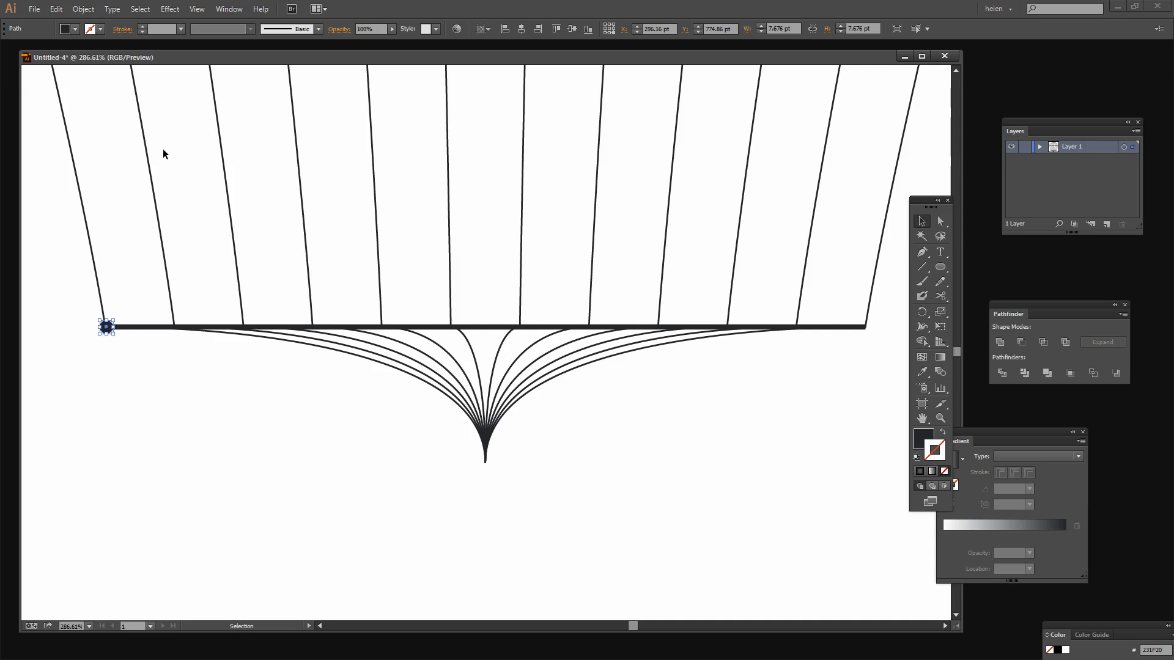
pyautogui.click(170, 10)
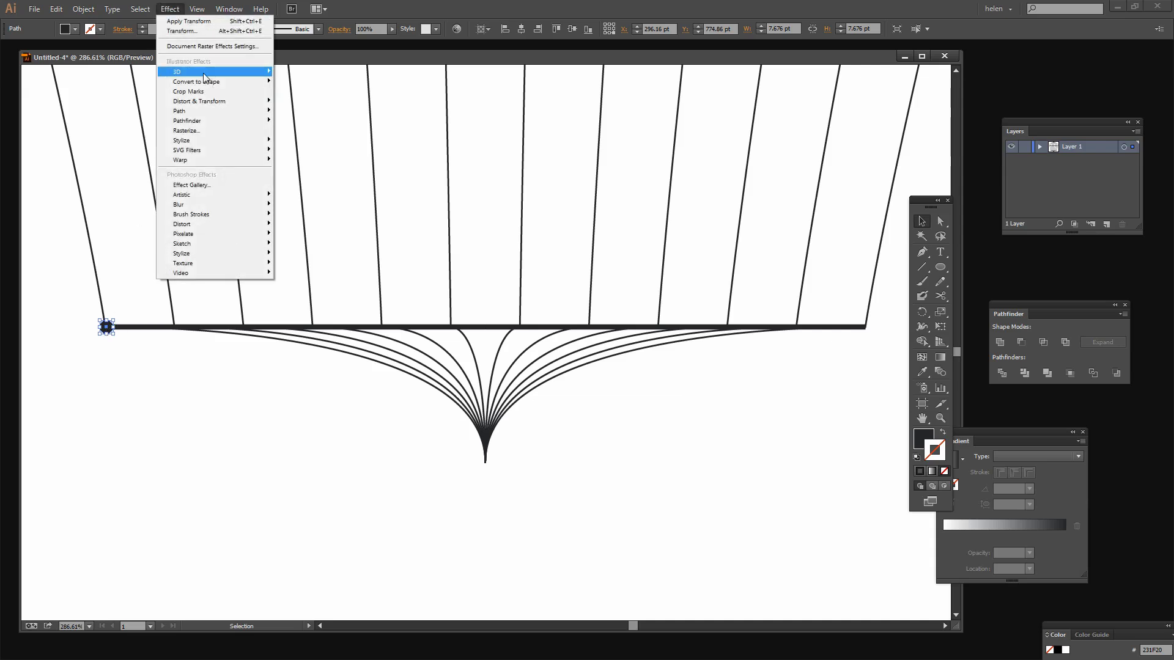
pyautogui.moveTo(215, 107)
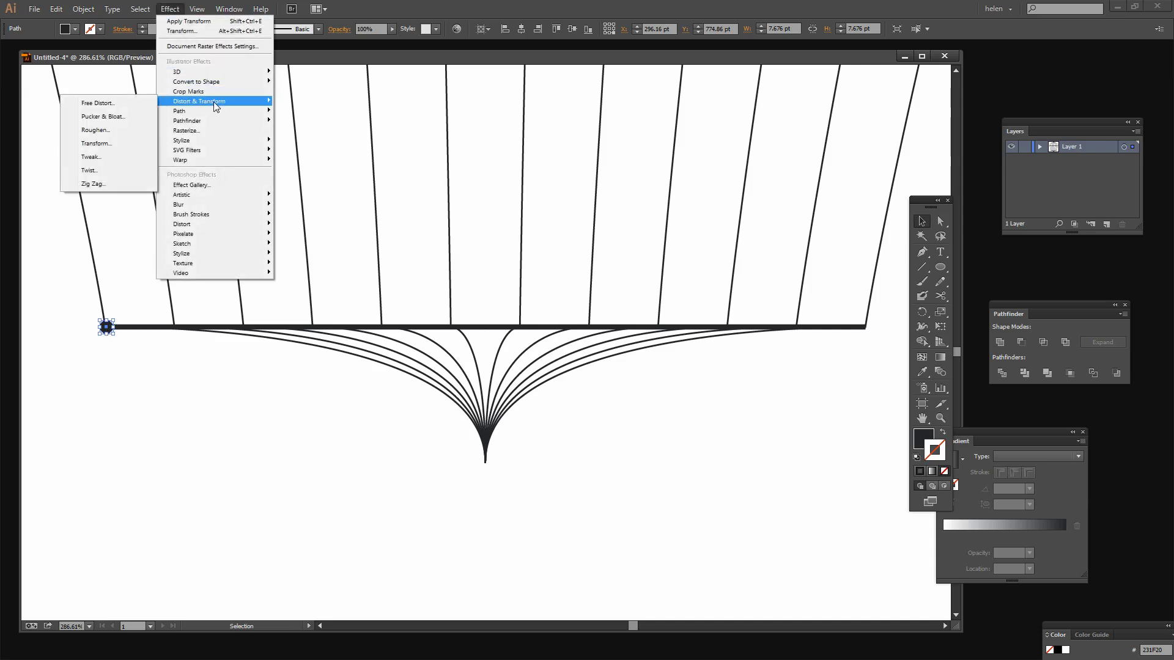
pyautogui.click(116, 144)
pyautogui.click(402, 556)
pyautogui.doubleClick(516, 521)
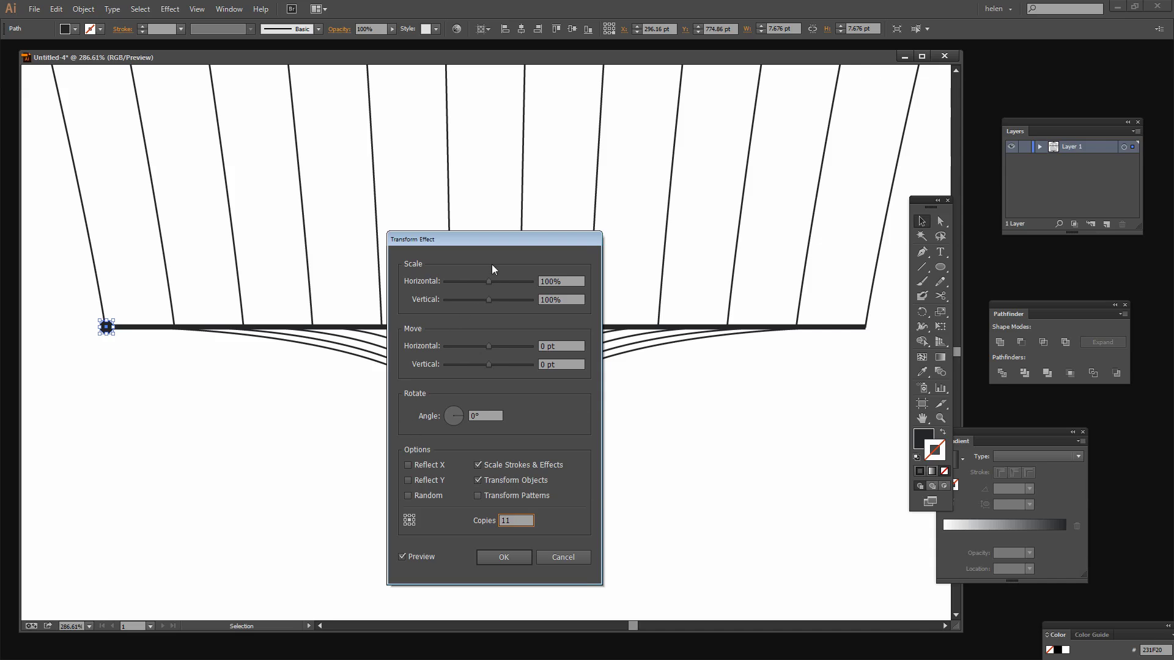
pyautogui.moveTo(474, 236); pyautogui.dragTo(516, 225)
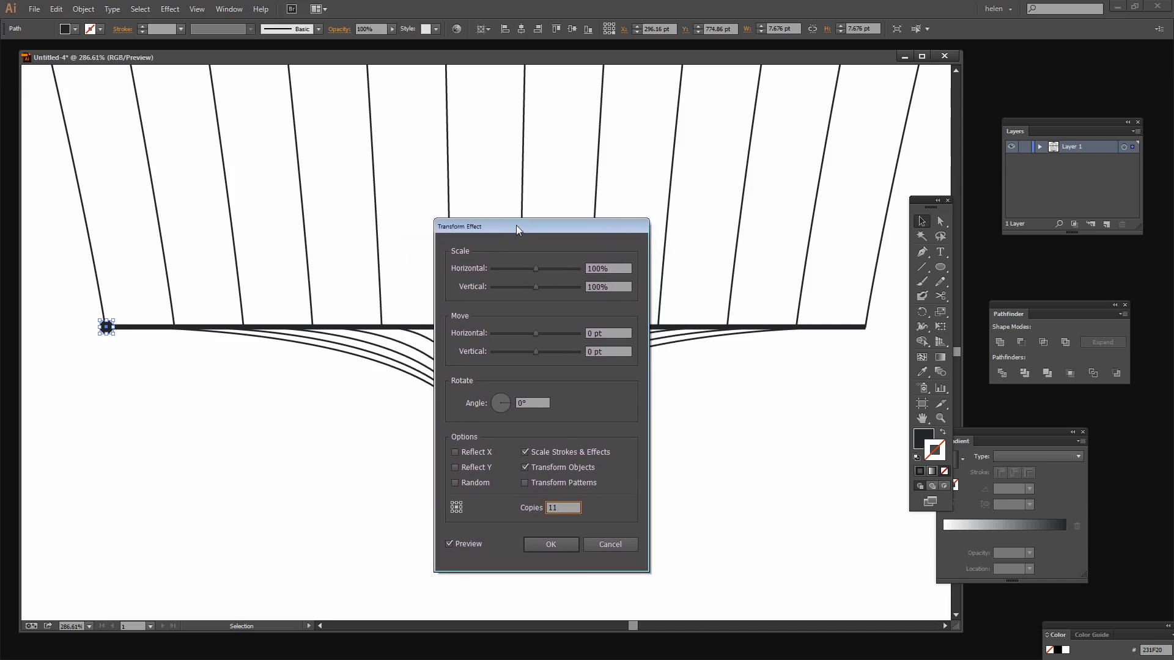
# Step: Set the horizontal move of the base dots to 39.25 pt, apply the effect and deselect
pyautogui.moveTo(536, 332); pyautogui.dragTo(548, 335)
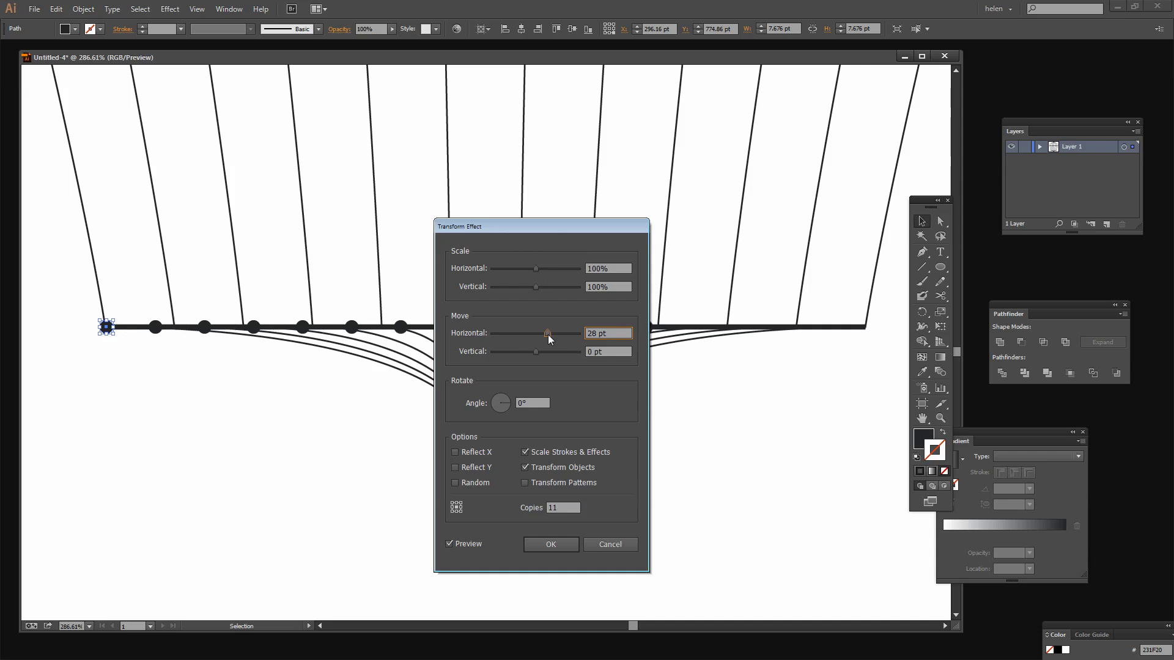
pyautogui.doubleClick(591, 333)
pyautogui.write('40')
pyautogui.press('Down')
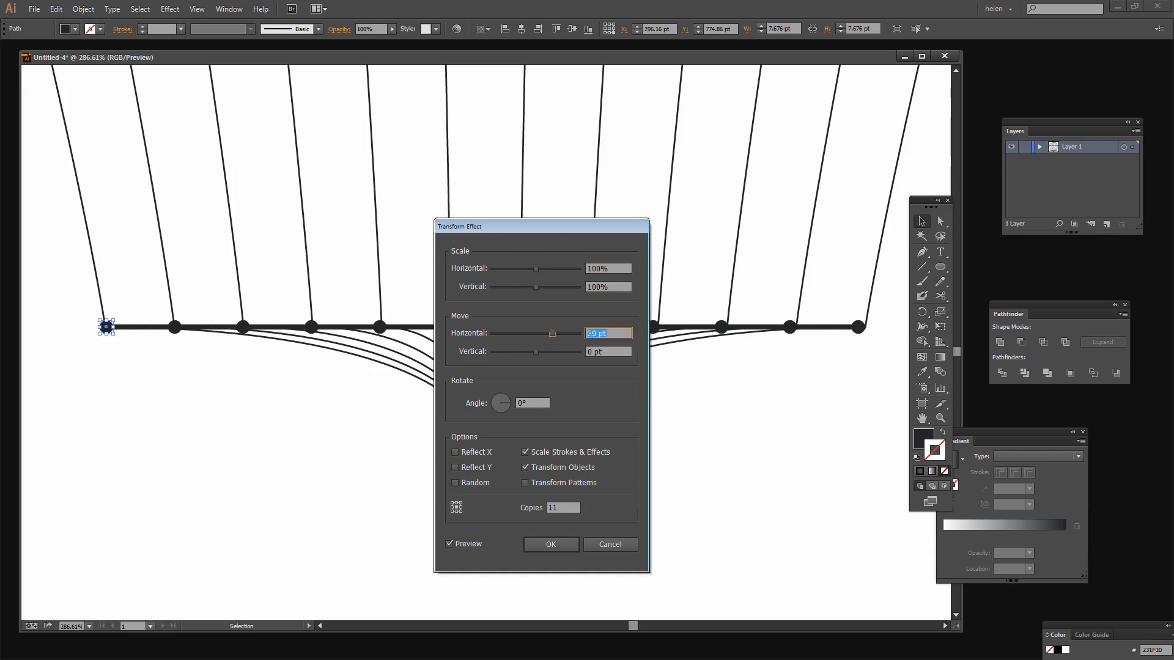
pyautogui.click(597, 335)
pyautogui.write('.2')
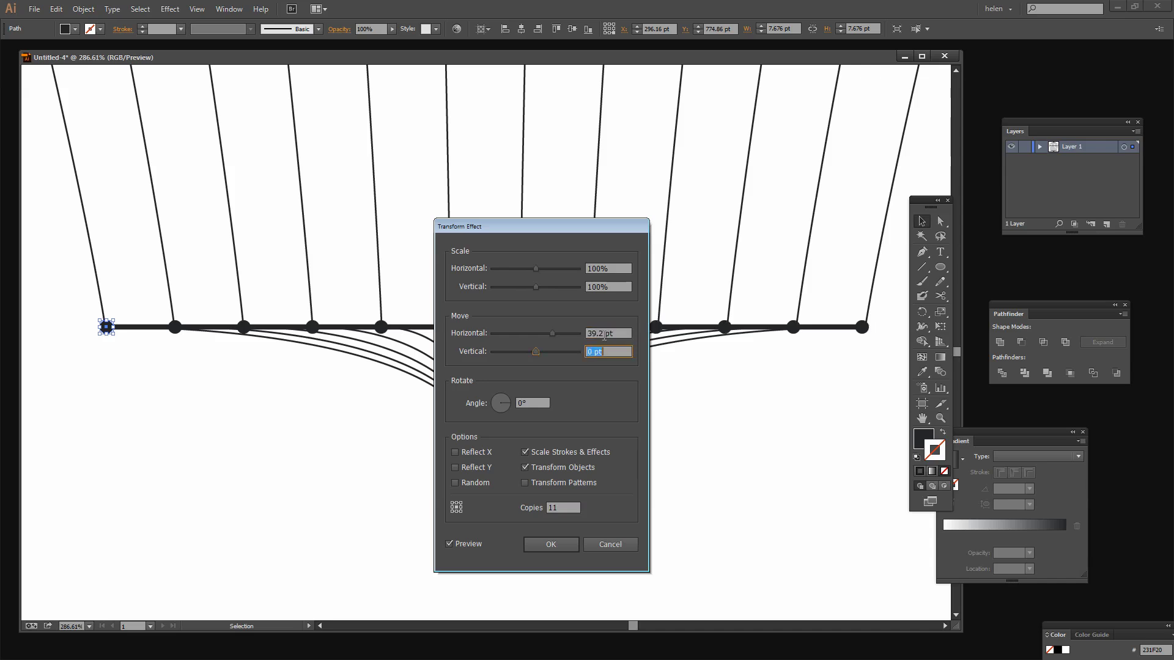
pyautogui.write('5')
pyautogui.press('Tab')
pyautogui.click(551, 544)
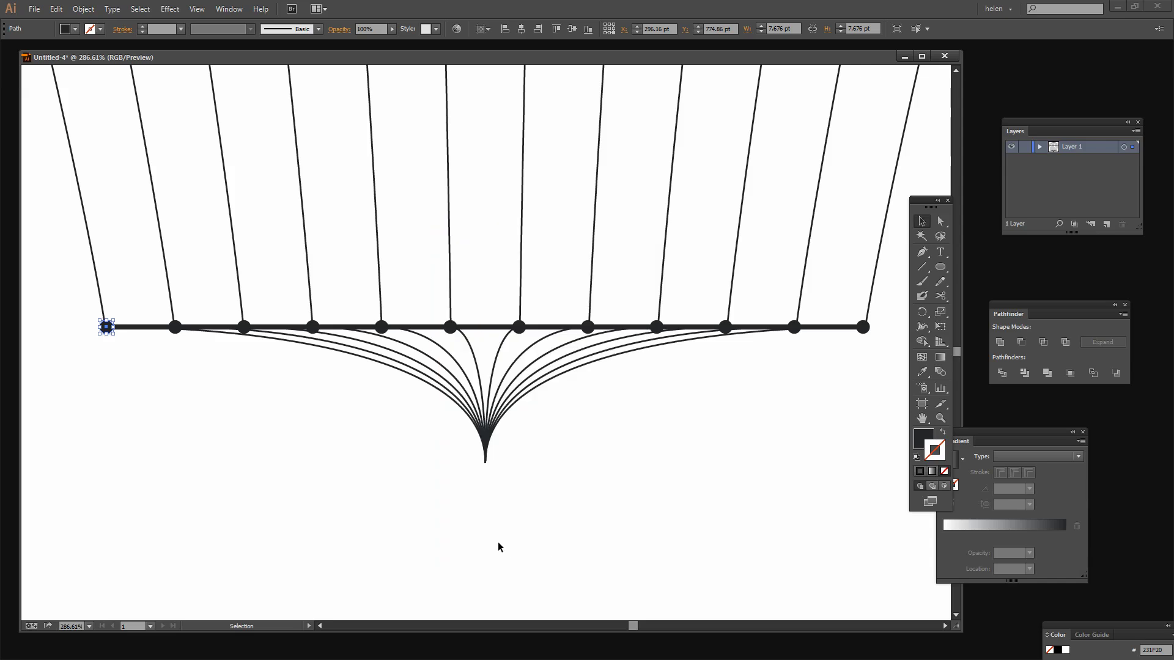
pyautogui.click(455, 503)
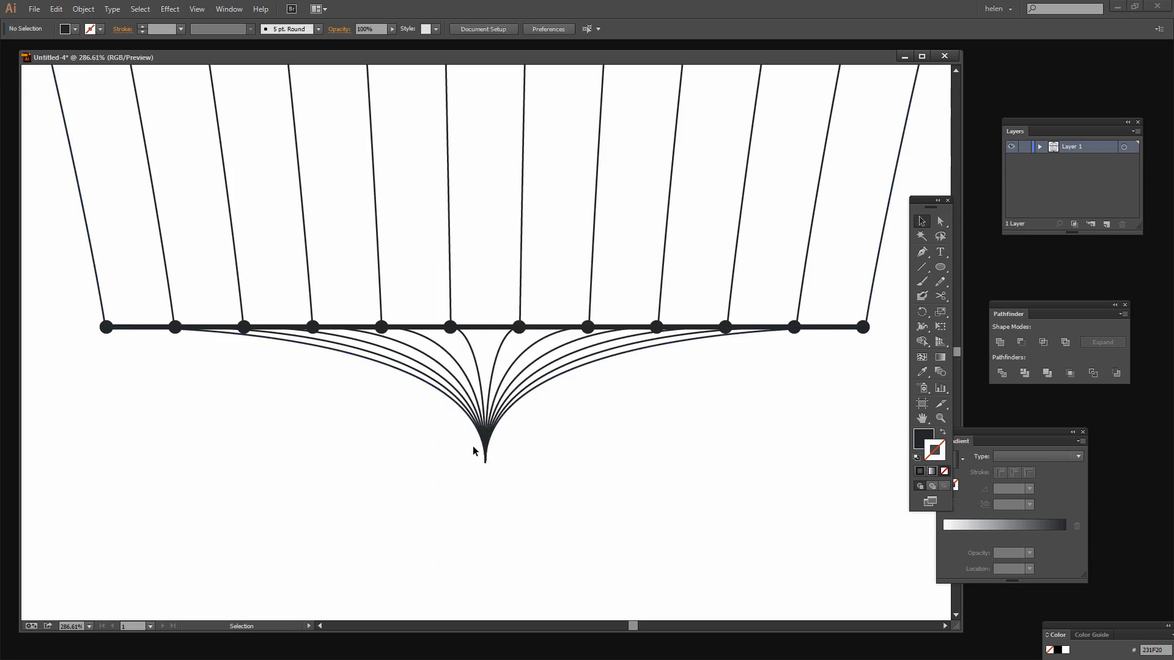
# Step: Draw a filled circle about 12.9 pt in diameter and place it on the lantern's bottom tip
pyautogui.click(940, 267)
pyautogui.moveTo(390, 447); pyautogui.dragTo(413, 464)
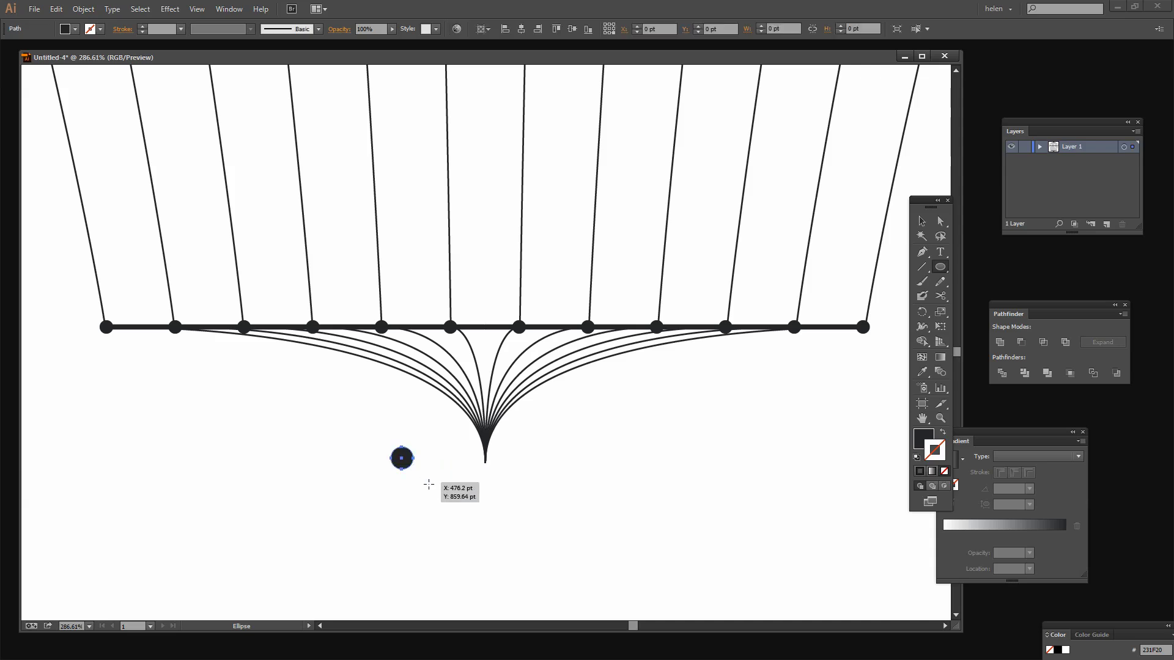
pyautogui.press('v')
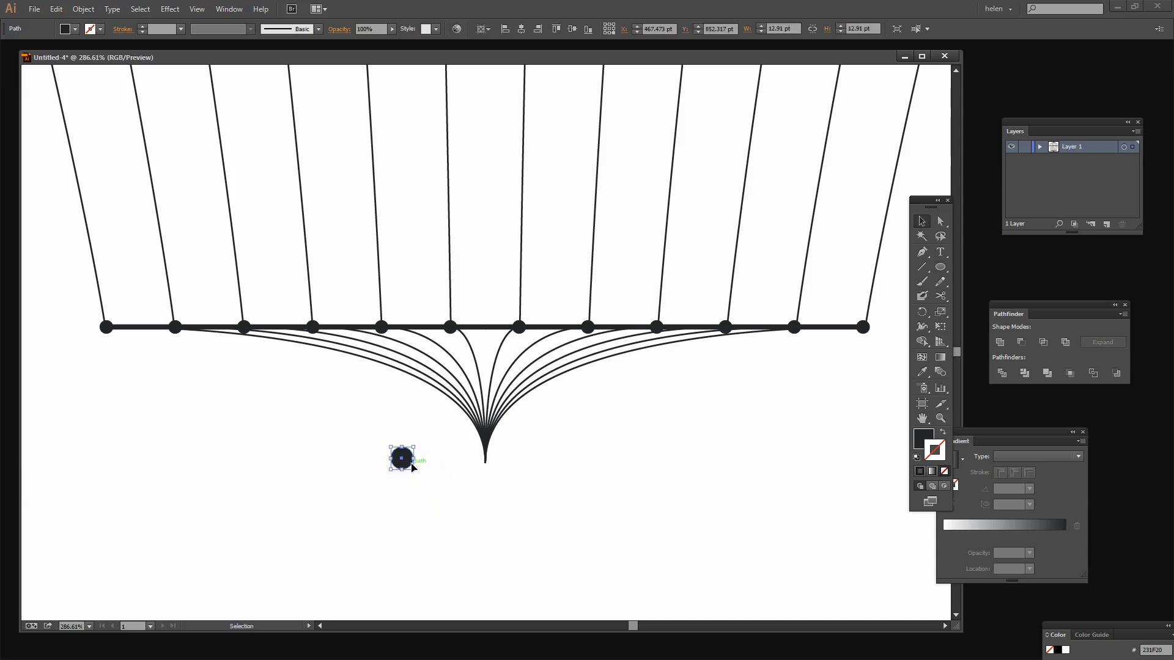
pyautogui.moveTo(407, 468); pyautogui.dragTo(492, 483)
pyautogui.click(555, 493)
# Step: Draw a filled ellipse about 54 pt wide and 21 pt high below the left end of the base line
pyautogui.moveTo(98, 318); pyautogui.dragTo(334, 300)
pyautogui.press('p')
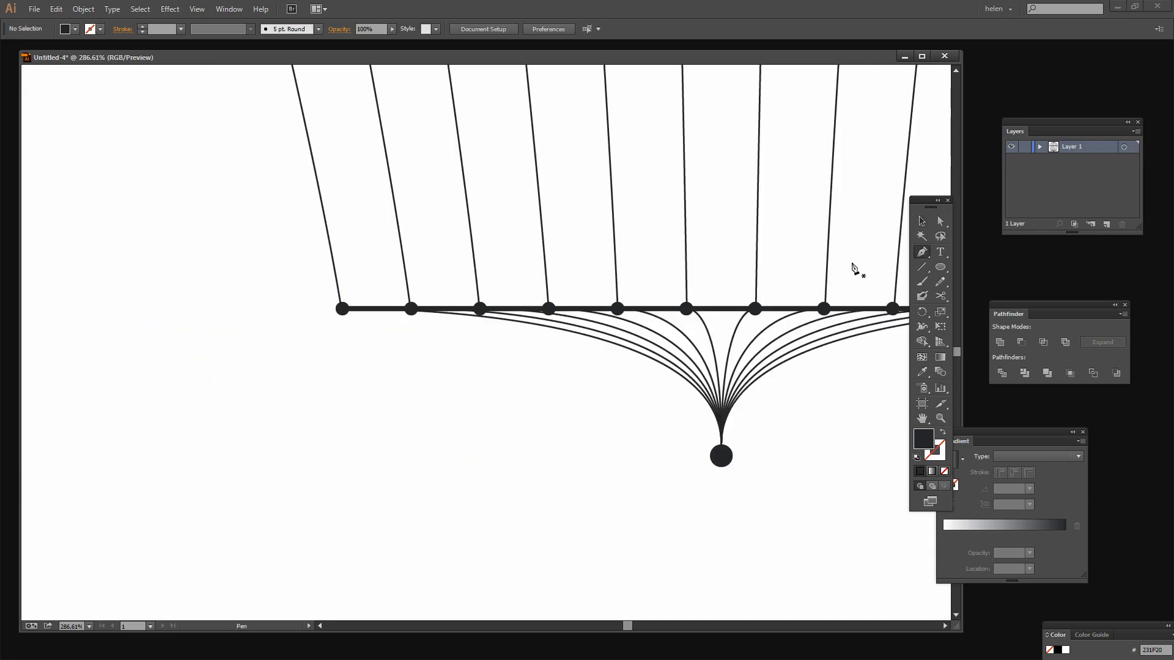
pyautogui.click(941, 269)
pyautogui.moveTo(270, 394); pyautogui.dragTo(365, 431)
# Step: Convert the ellipse's left and right anchor points to corner points
pyautogui.click(940, 220)
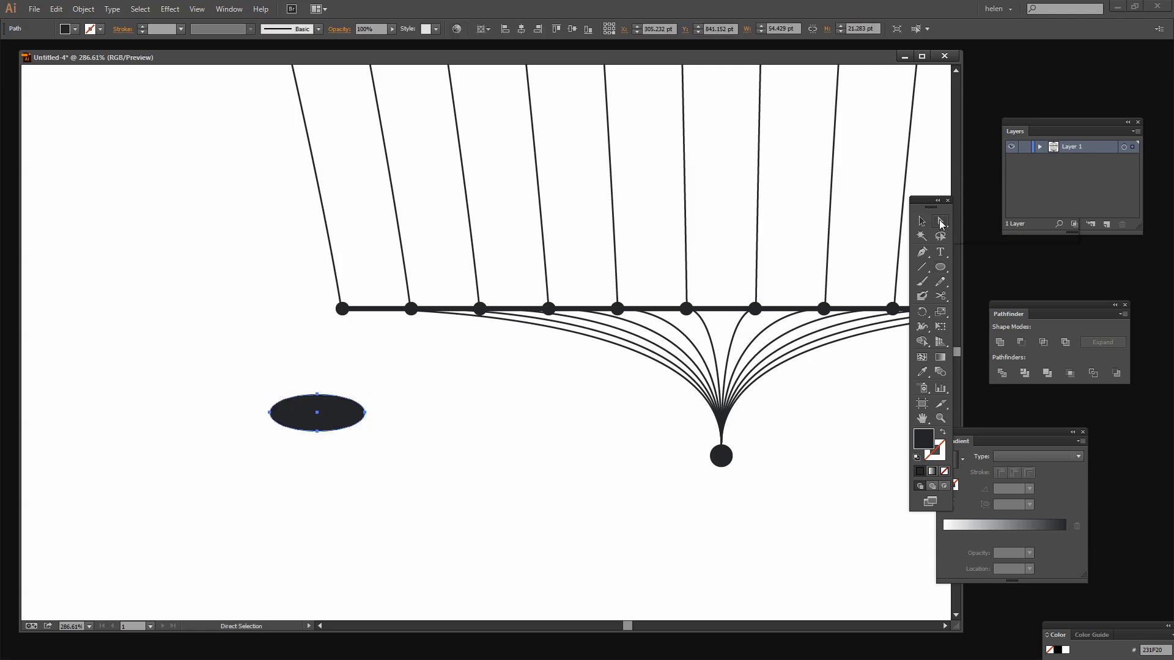
pyautogui.click(366, 413)
pyautogui.click(94, 29)
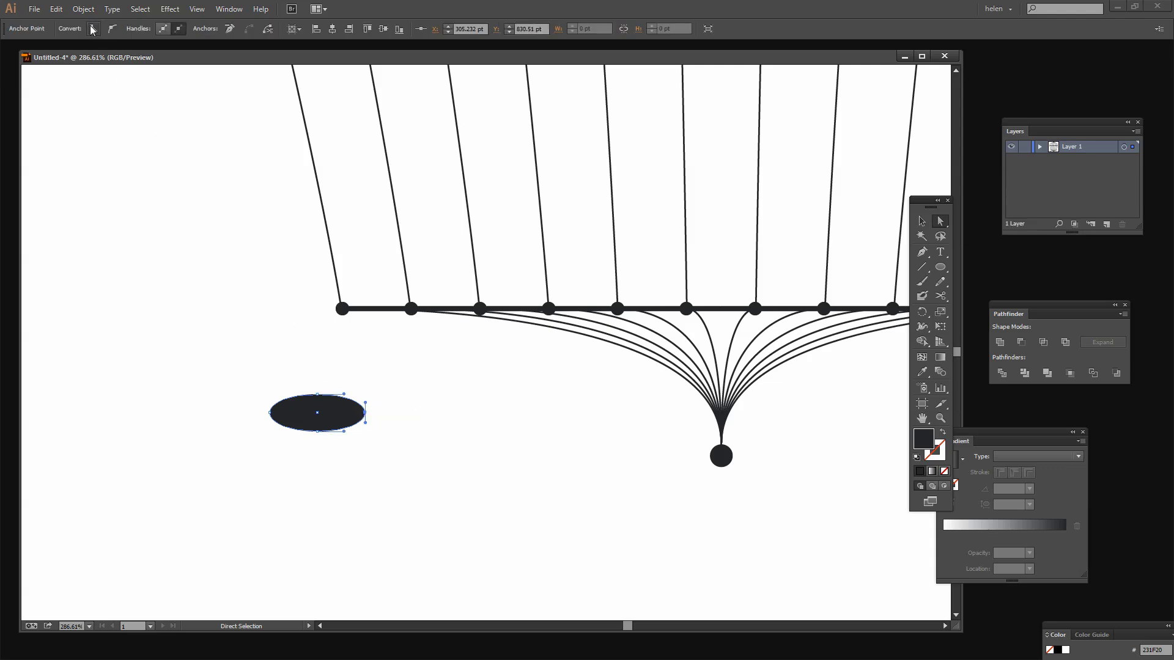
pyautogui.click(269, 413)
pyautogui.click(93, 29)
# Step: Reshape the pointed ellipse into a slanted, curved leaf by moving its two tips and its lower anchor point
pyautogui.moveTo(272, 414); pyautogui.dragTo(255, 450)
pyautogui.moveTo(365, 414); pyautogui.dragTo(311, 390)
pyautogui.moveTo(318, 432)
pyautogui.mouseDown()
pyautogui.moveTo(348, 439)
pyautogui.moveTo(315, 426)
pyautogui.moveTo(330, 421)
pyautogui.mouseUp()
pyautogui.click(445, 462)
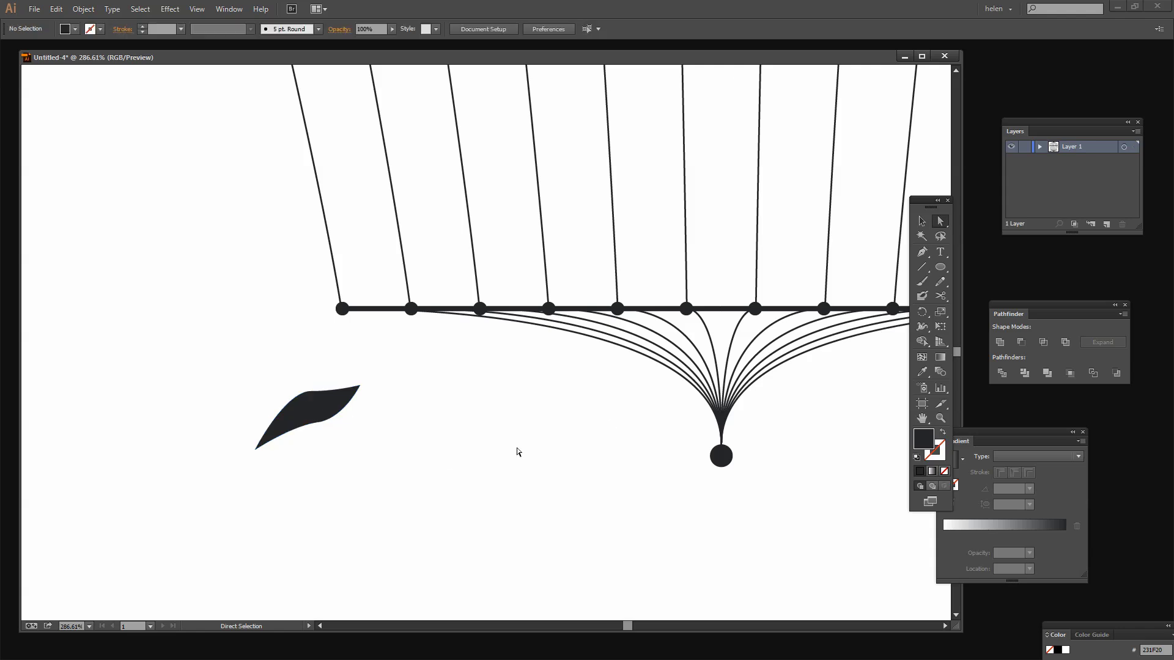
# Step: Draw a small filled circle centred on the leaf's lower tip and deselect it
pyautogui.click(940, 267)
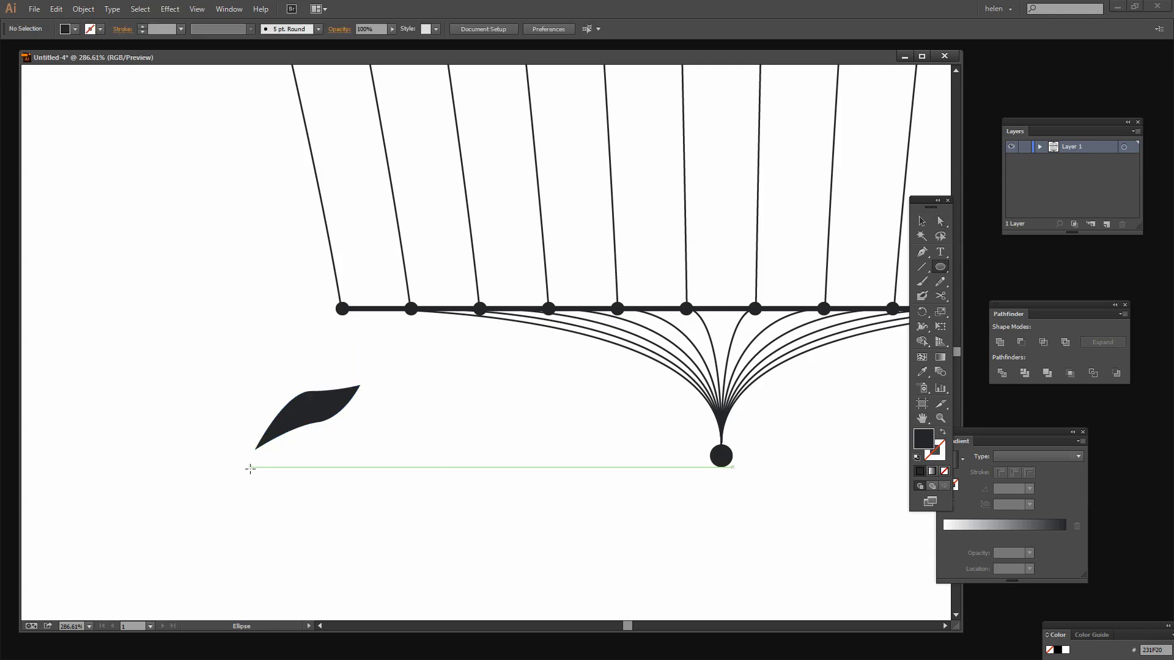
pyautogui.moveTo(247, 468)
pyautogui.mouseDown()
pyautogui.moveTo(261, 483)
pyautogui.moveTo(261, 442)
pyautogui.moveTo(255, 450)
pyautogui.mouseUp()
pyautogui.press('v')
pyautogui.click(335, 467)
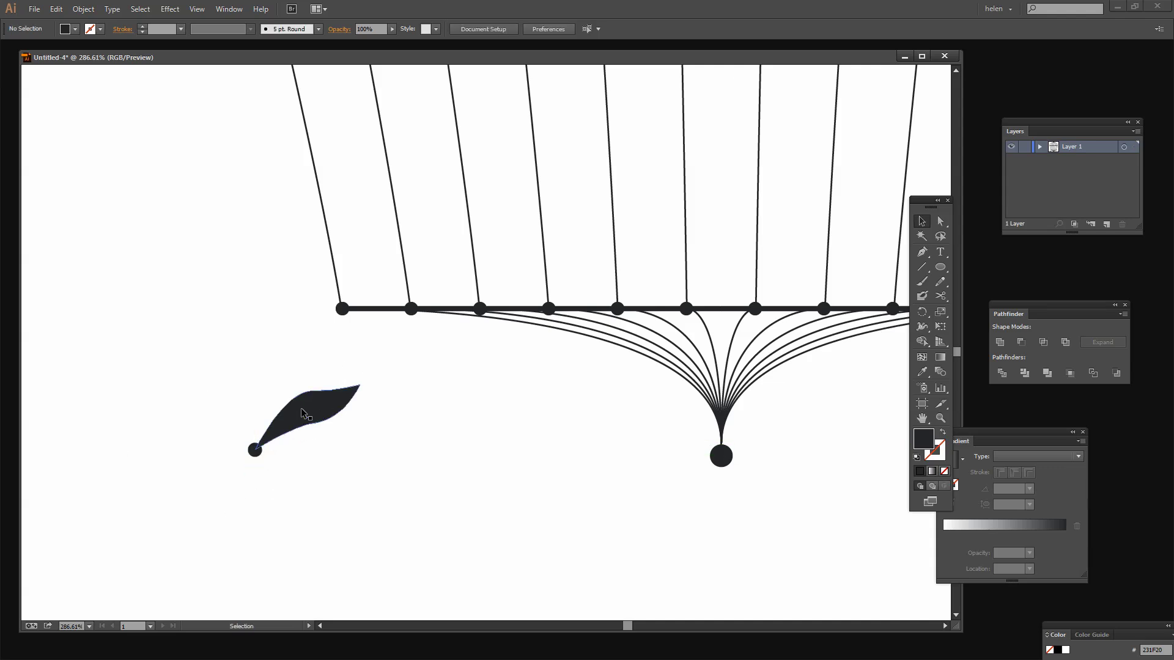
# Step: Scale the leaf down and unite it with the small circle into one ornament about 45 by 30 pt
pyautogui.moveTo(431, 448); pyautogui.dragTo(341, 521)
pyautogui.click(330, 407)
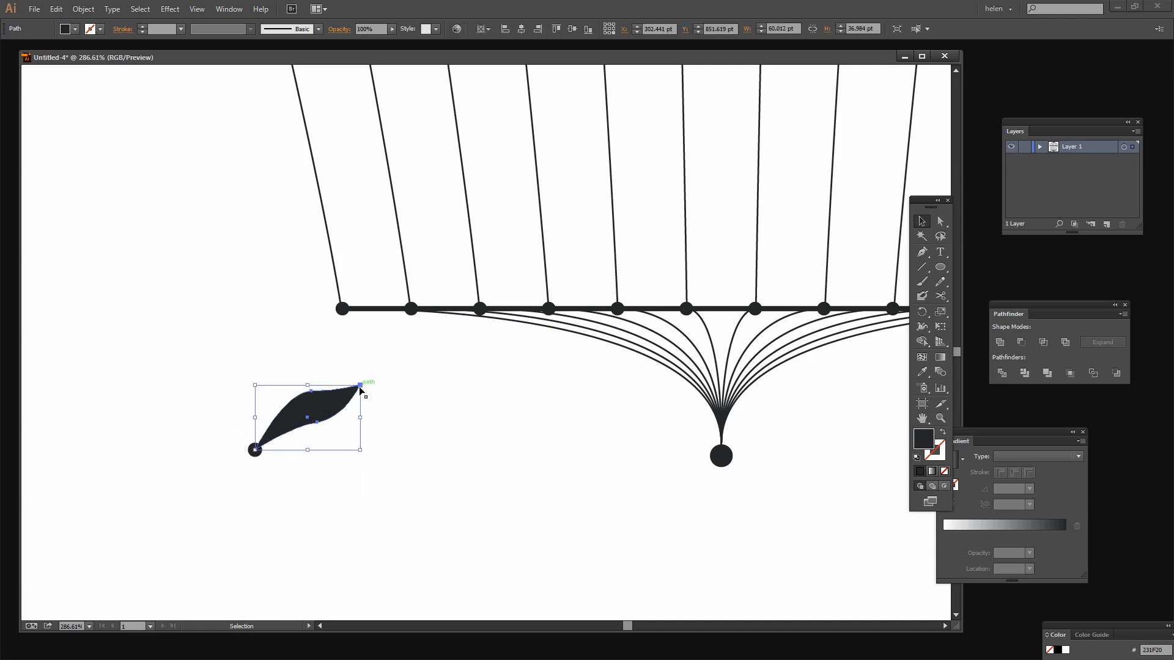
pyautogui.moveTo(360, 385); pyautogui.dragTo(328, 405)
pyautogui.moveTo(340, 513); pyautogui.dragTo(241, 422)
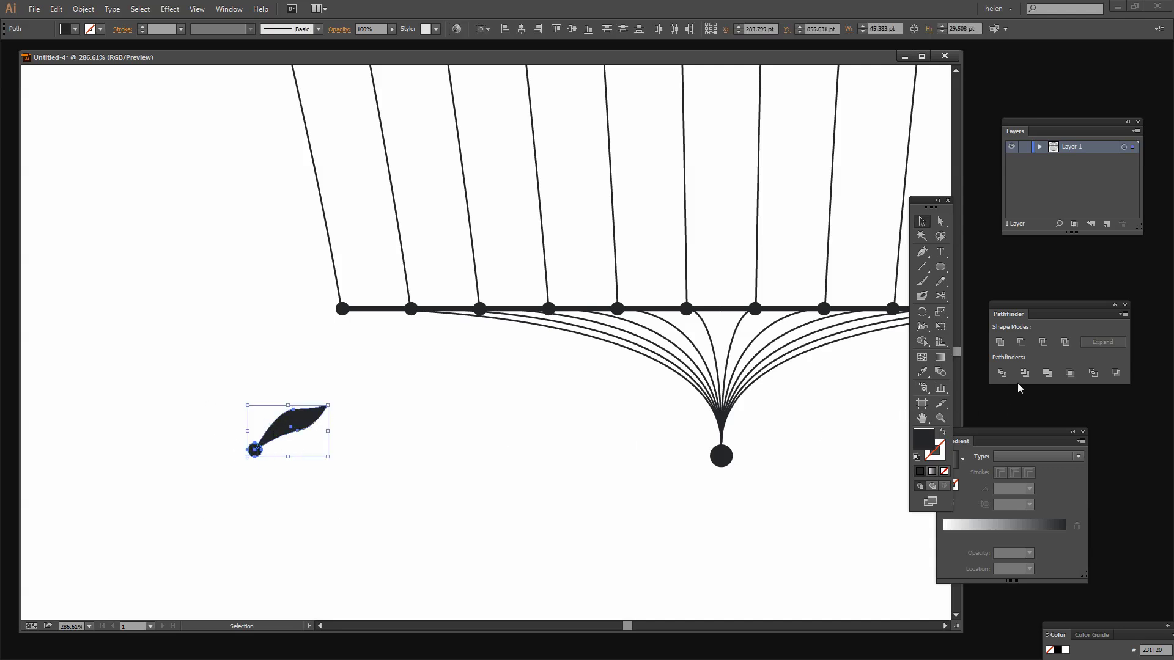
pyautogui.click(1000, 343)
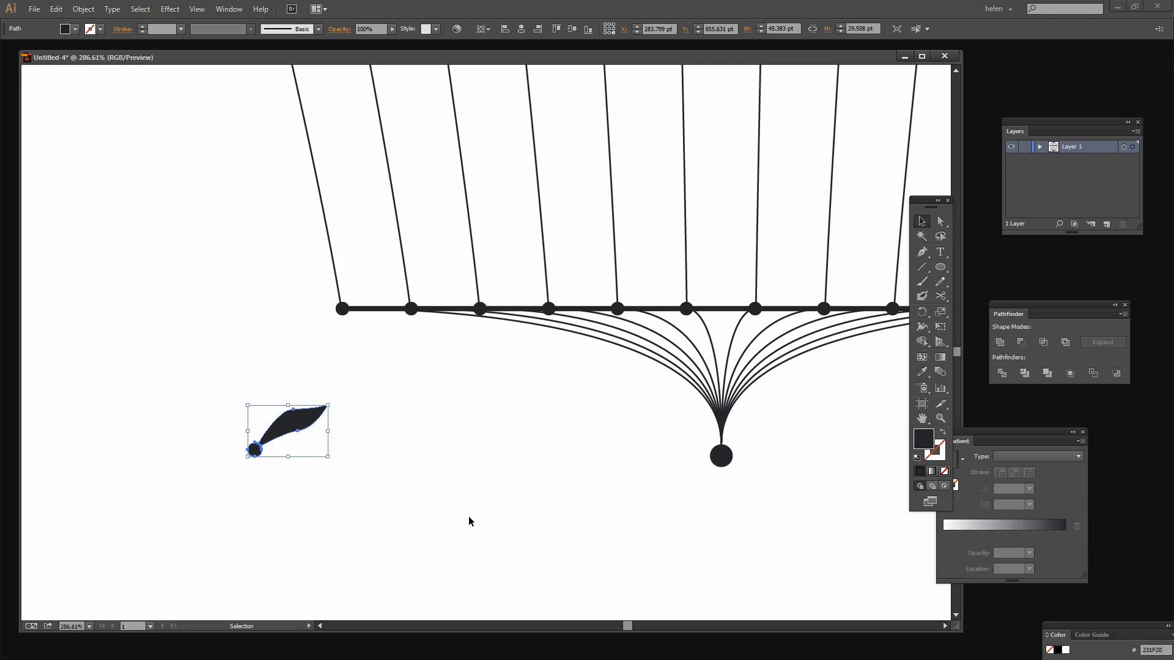
pyautogui.click(328, 497)
# Step: Move the leaf ornament so its upper tip meets the left end of the base line
pyautogui.click(293, 434)
pyautogui.moveTo(293, 434); pyautogui.dragTo(306, 338)
pyautogui.click(360, 405)
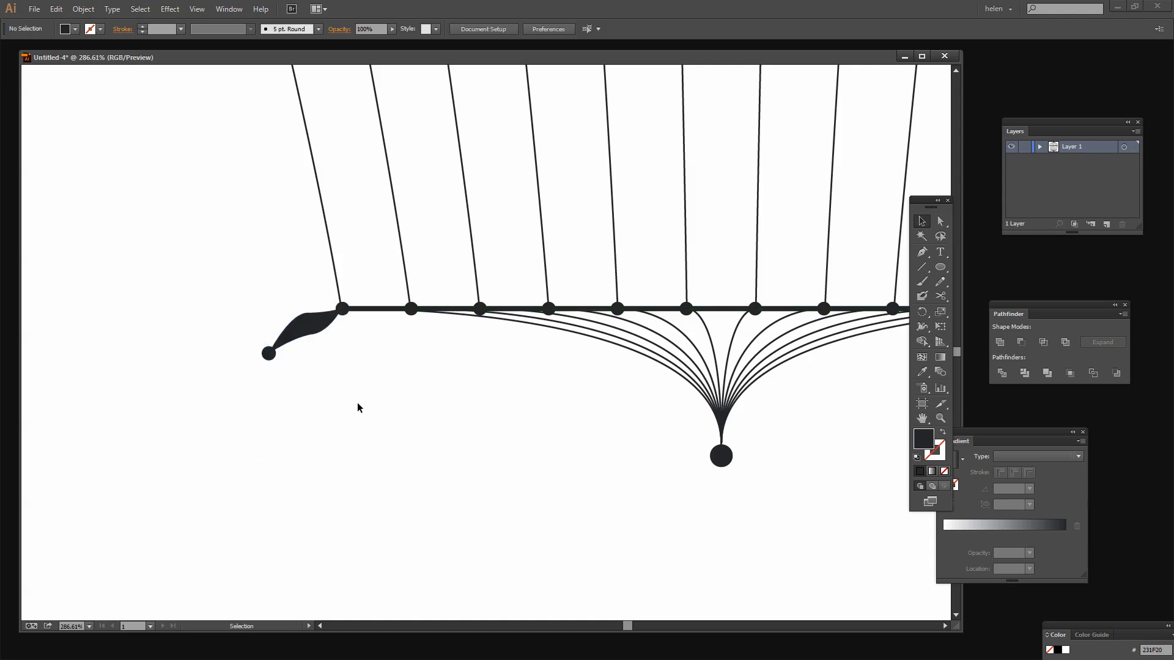
# Step: Create a copy of the leaf ornament reflected about the vertical axis
pyautogui.moveTo(363, 418); pyautogui.dragTo(251, 331)
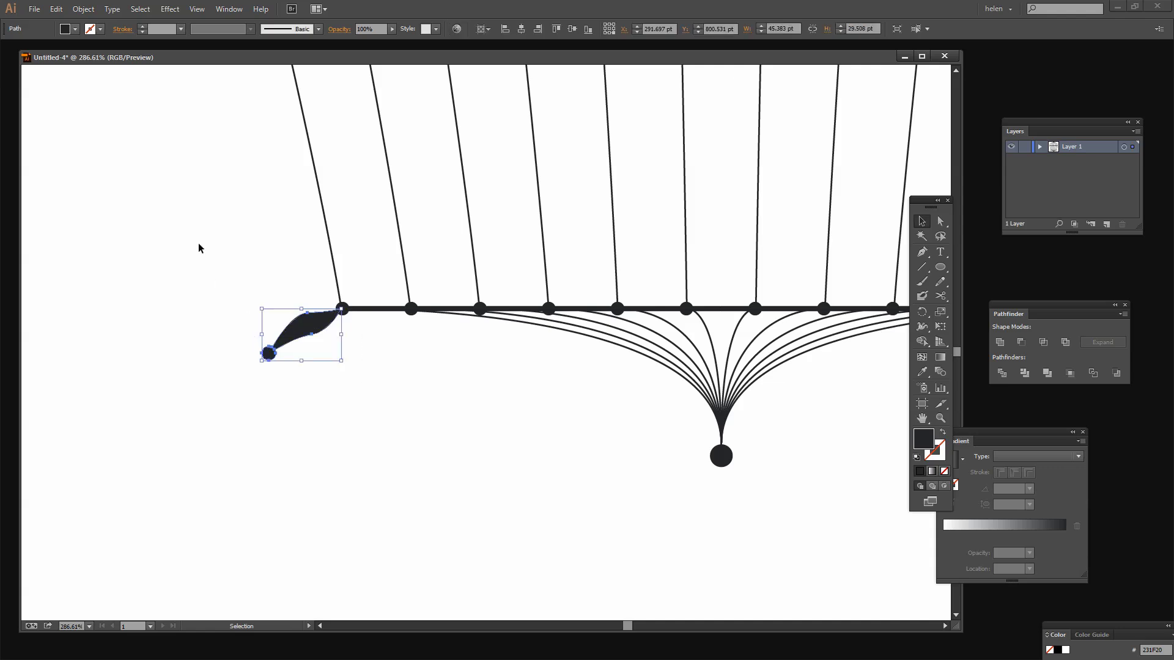
pyautogui.click(83, 11)
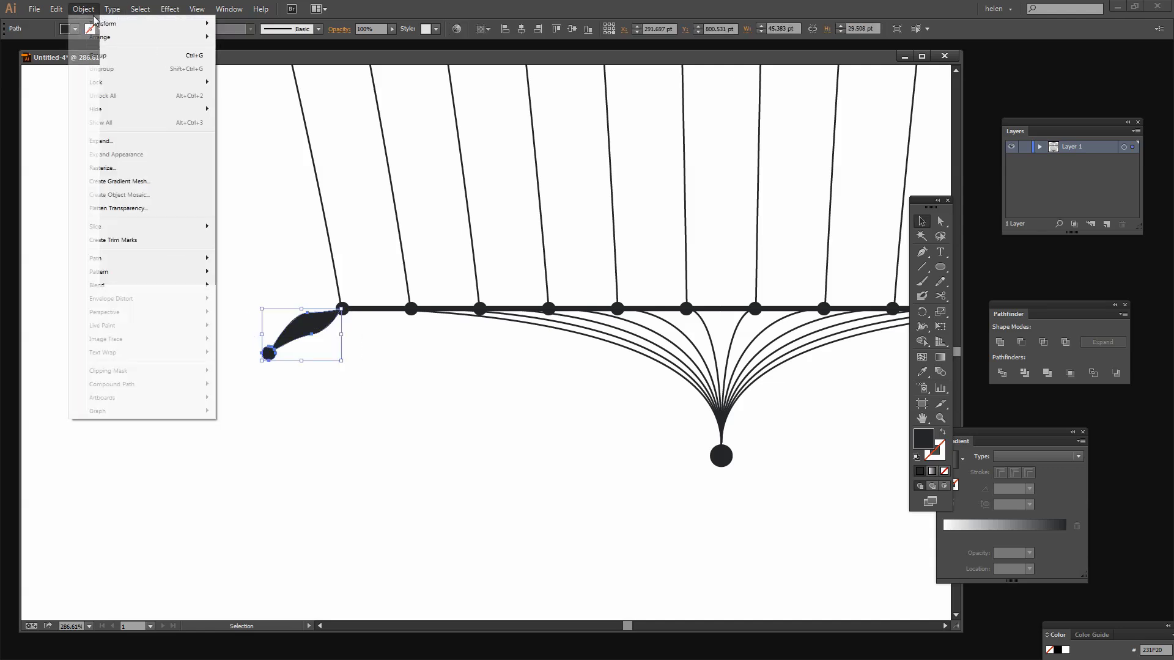
pyautogui.moveTo(102, 25)
pyautogui.click(243, 71)
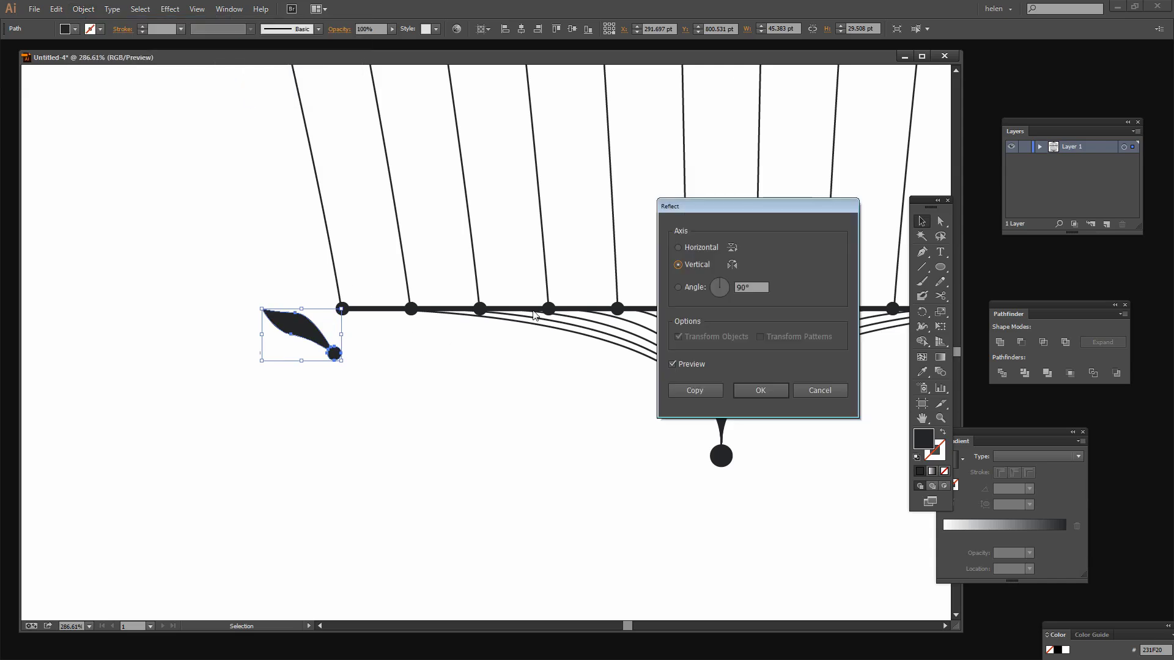
pyautogui.click(681, 390)
# Step: Move the reflected ornament onto the right end of the base line and deselect it
pyautogui.moveTo(303, 336); pyautogui.dragTo(844, 418)
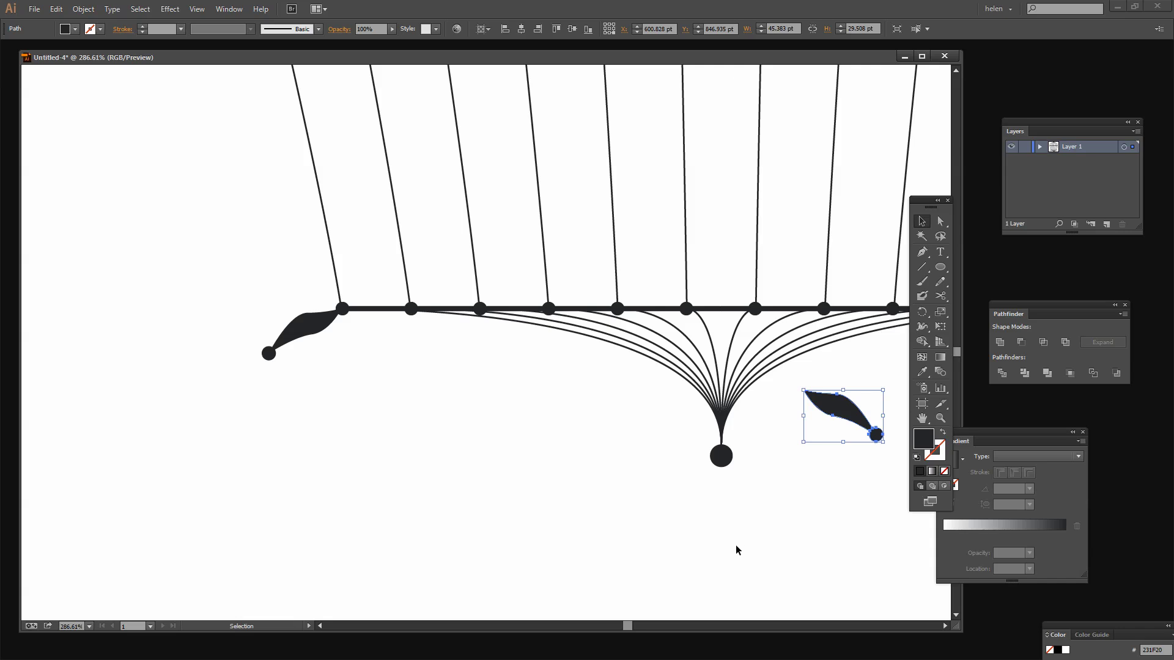
pyautogui.press('space')
pyautogui.moveTo(830, 506); pyautogui.dragTo(354, 511)
pyautogui.moveTo(350, 420); pyautogui.dragTo(648, 339)
pyautogui.click(652, 416)
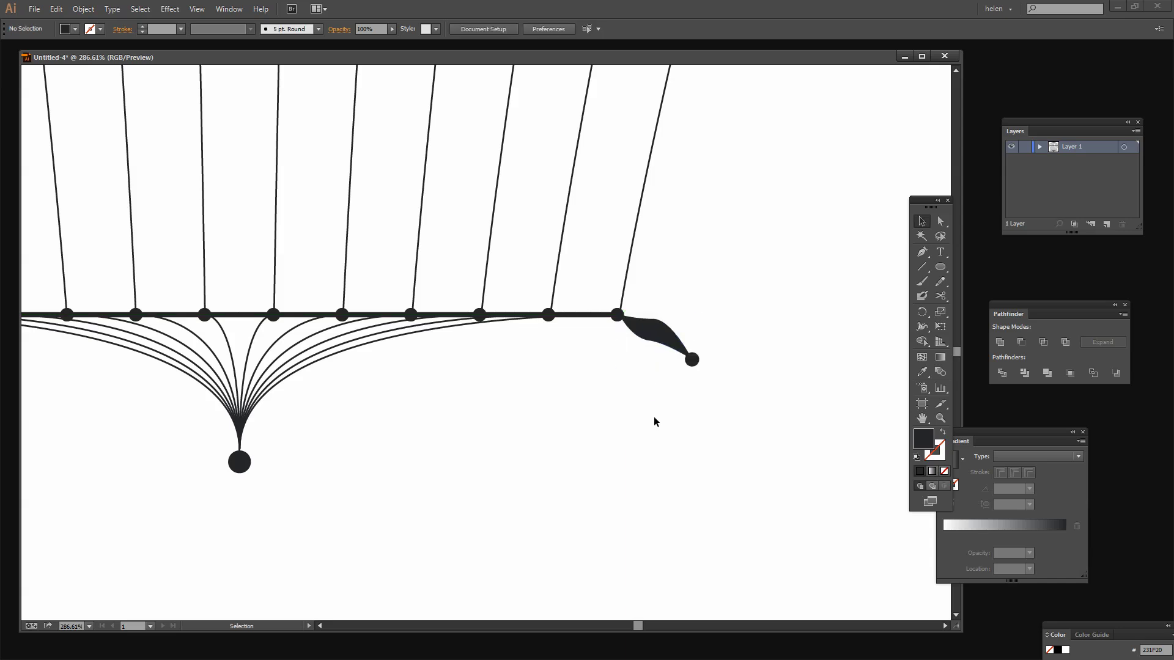
# Step: Draw an upright ellipse about 35 by 53 pt above the top tip, with no fill and a 3 pt stroke
pyautogui.hotkey('ctrl', '0')
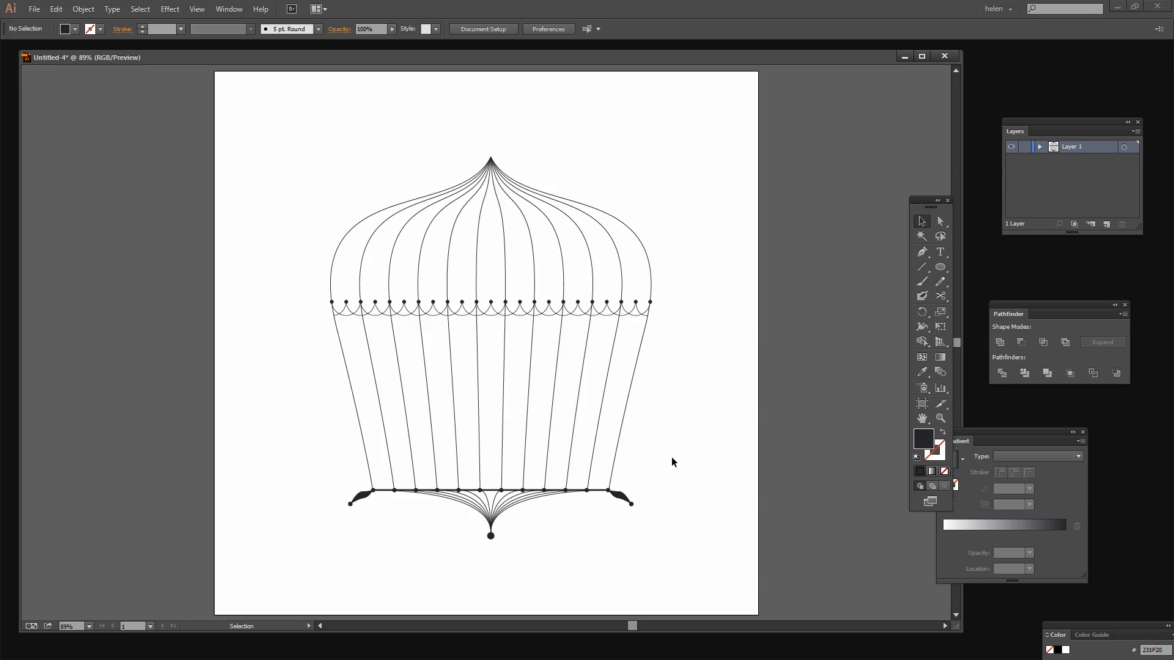
pyautogui.click(945, 265)
pyautogui.moveTo(483, 112); pyautogui.dragTo(502, 140)
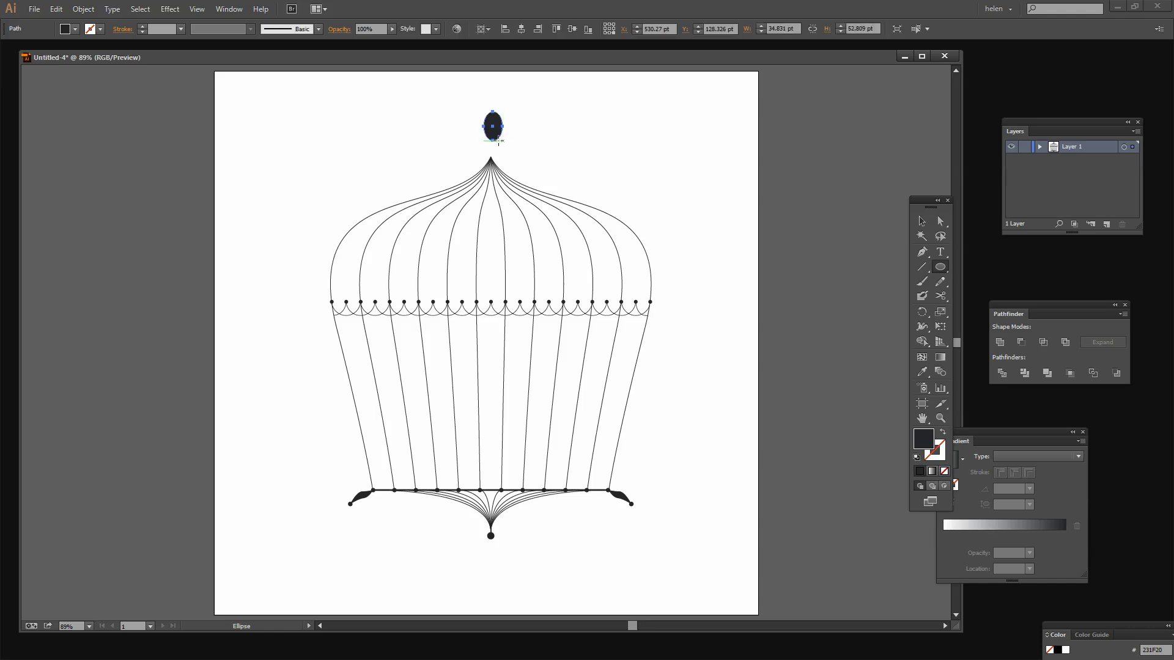
pyautogui.click(943, 433)
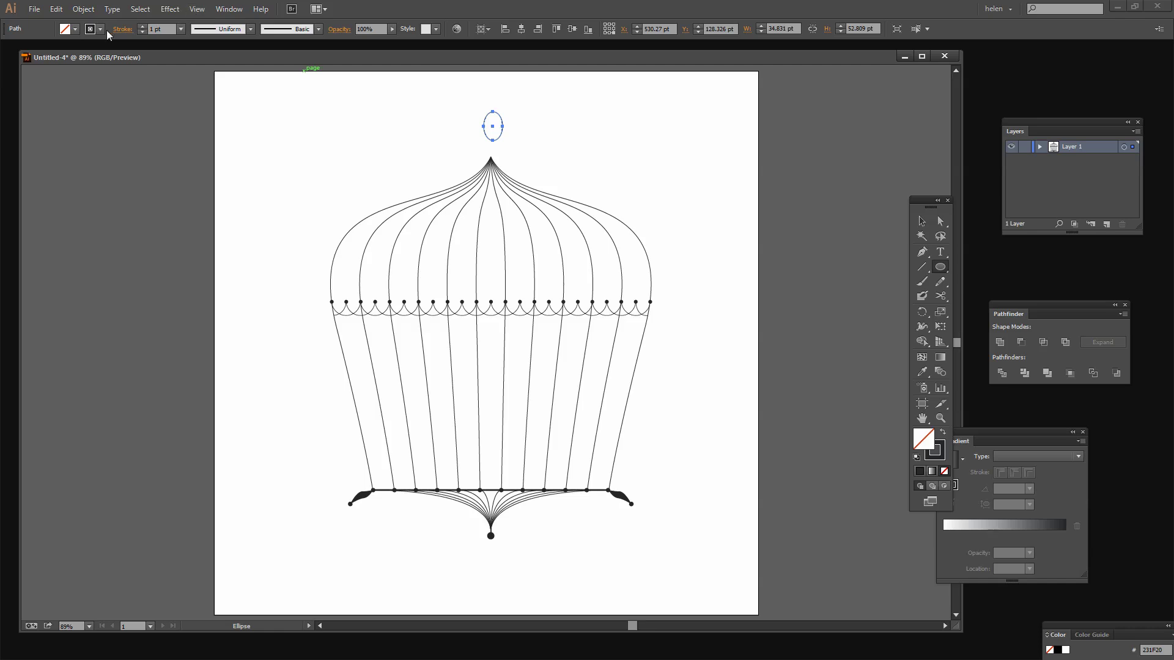
pyautogui.click(142, 27)
pyautogui.click(142, 27)
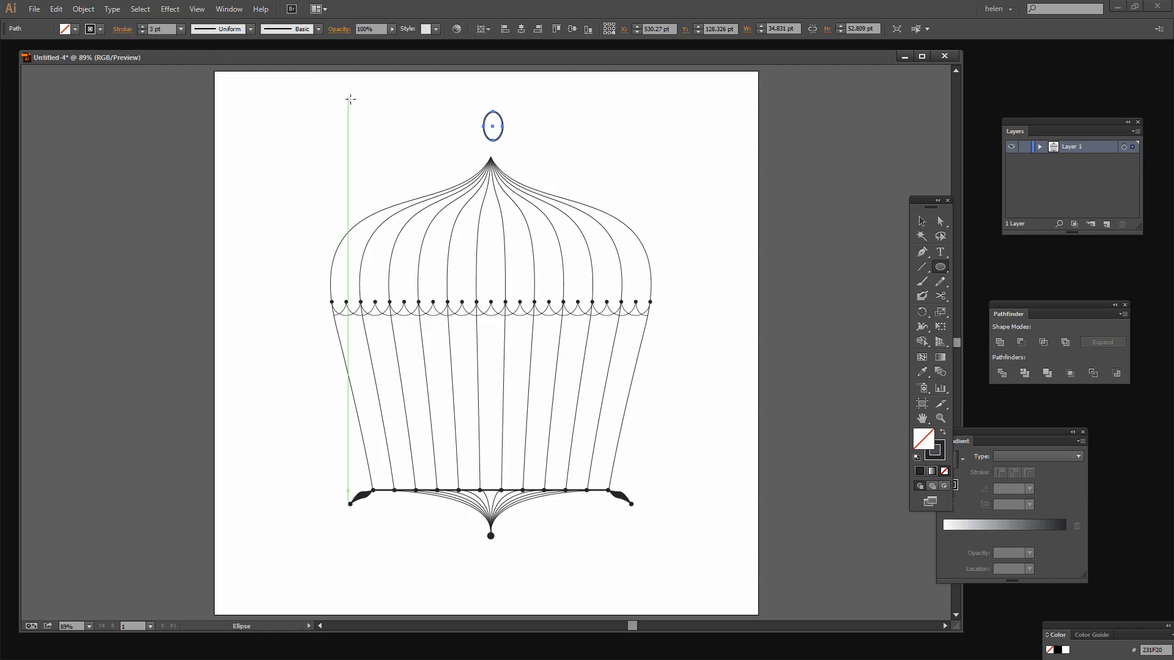
# Step: Place the oval ring on the shape's top tip and nudge it up two steps
pyautogui.press('v')
pyautogui.moveTo(497, 138); pyautogui.dragTo(495, 157)
pyautogui.click(524, 151)
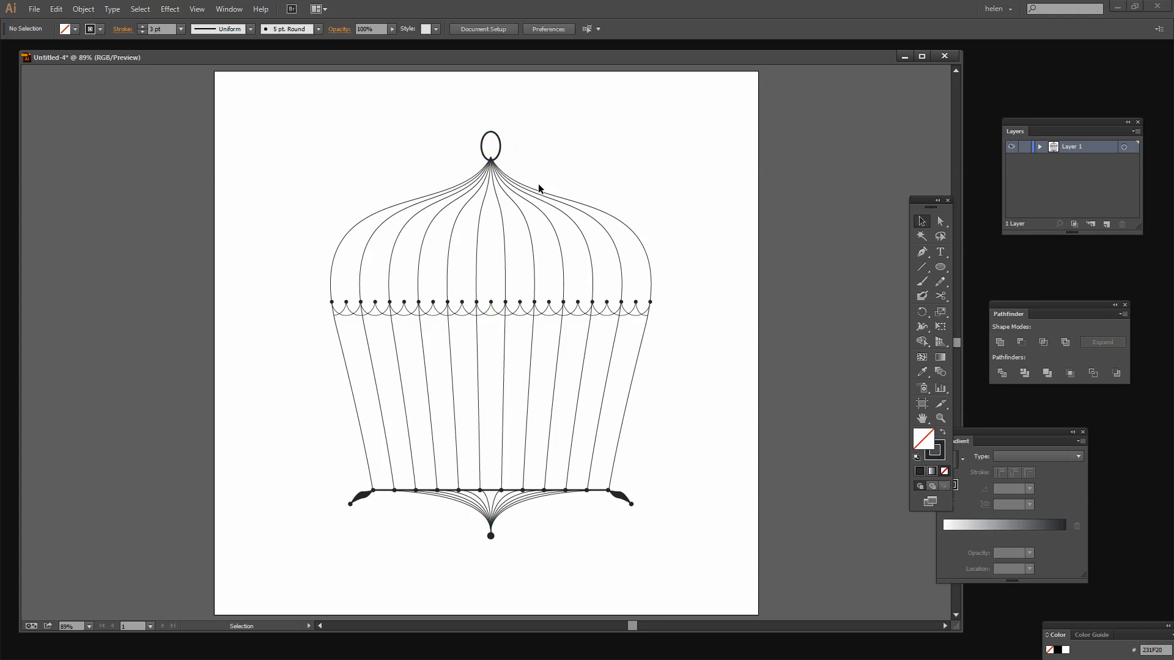
pyautogui.click(500, 140)
pyautogui.press('Up')
pyautogui.press('Up')
# Step: Draw a vertical 3 pt hanging line between the ring's top and the artboard's upper edge, and deselect it
pyautogui.click(921, 266)
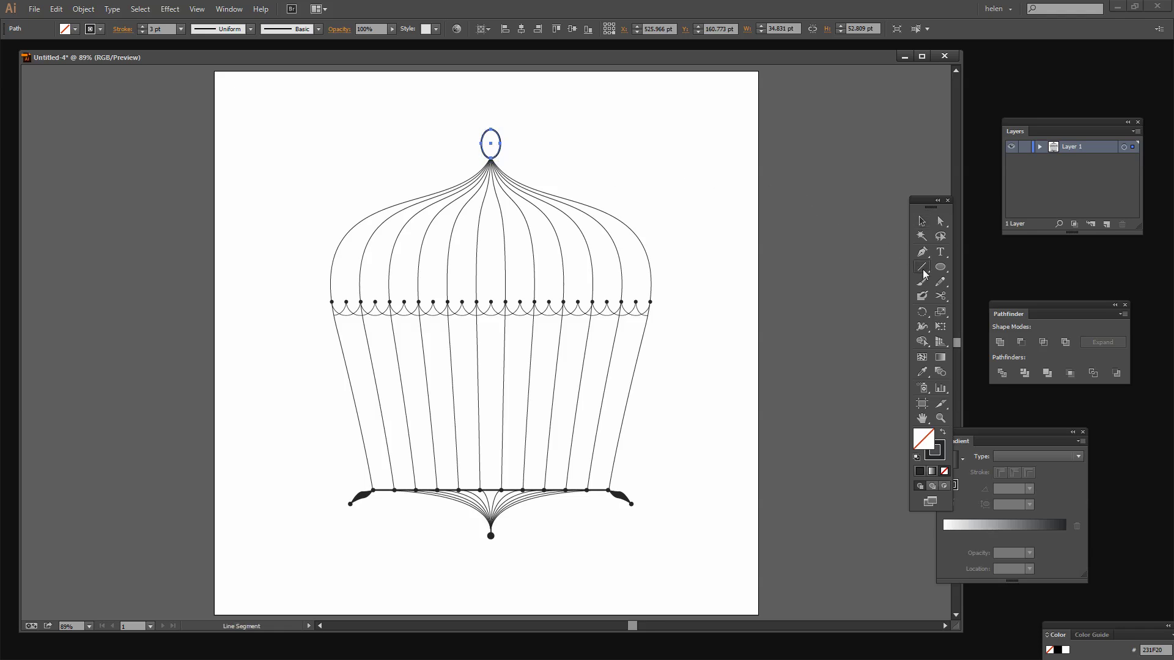
pyautogui.moveTo(490, 129)
pyautogui.mouseDown()
pyautogui.moveTo(491, 71)
pyautogui.moveTo(491, 137)
pyautogui.mouseUp()
pyautogui.press('v')
pyautogui.hotkey('ctrl', 'shift', 'a')
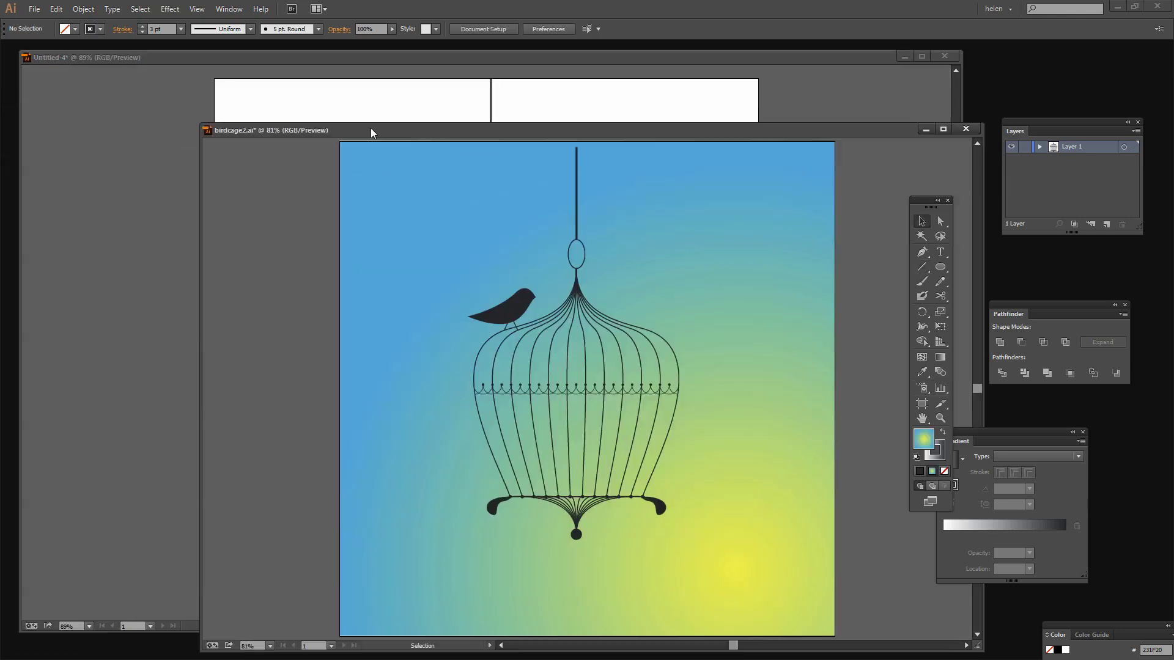
# Step: Copy the black bird from the birdcage2.ai document
pyautogui.moveTo(370, 127); pyautogui.dragTo(478, 95)
pyautogui.click(630, 278)
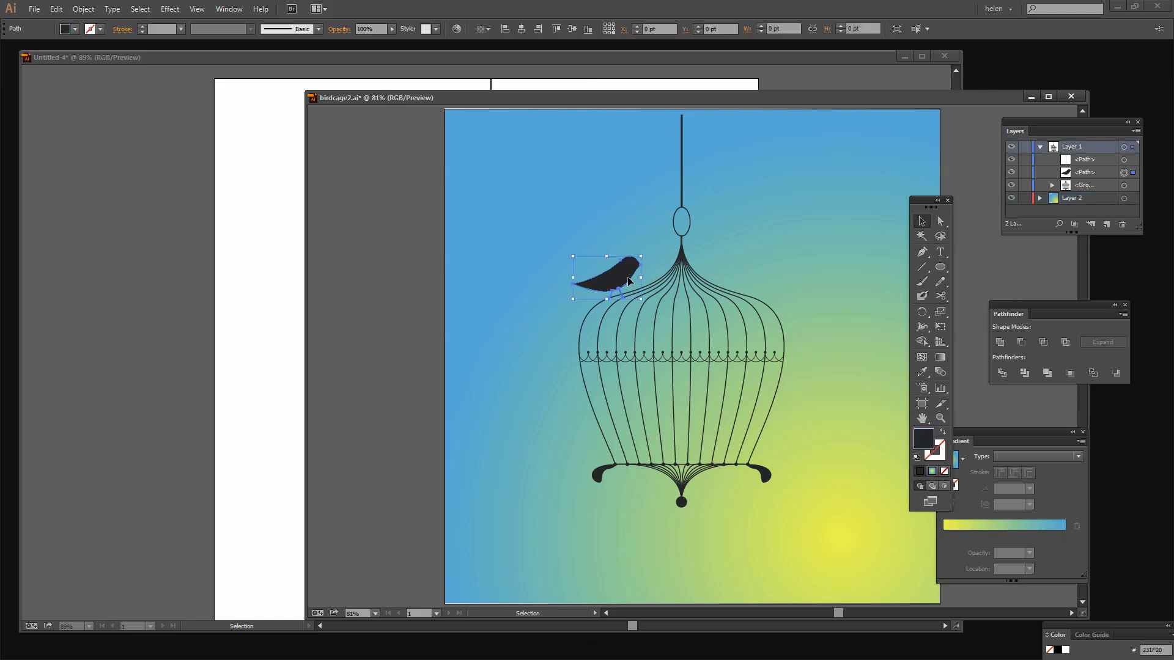
pyautogui.click(83, 10)
pyautogui.moveTo(56, 9)
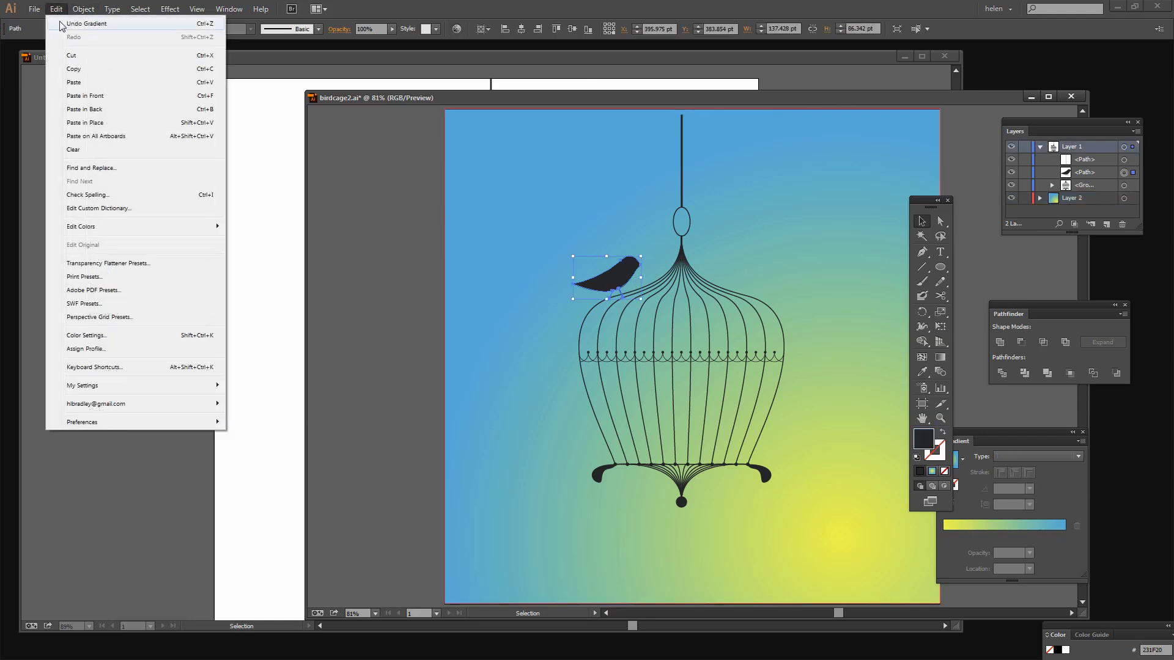
pyautogui.click(74, 68)
# Step: Paste the bird into the Untitled-4 document and perch it on the cage roof's left slope
pyautogui.moveTo(373, 98); pyautogui.dragTo(15, 103)
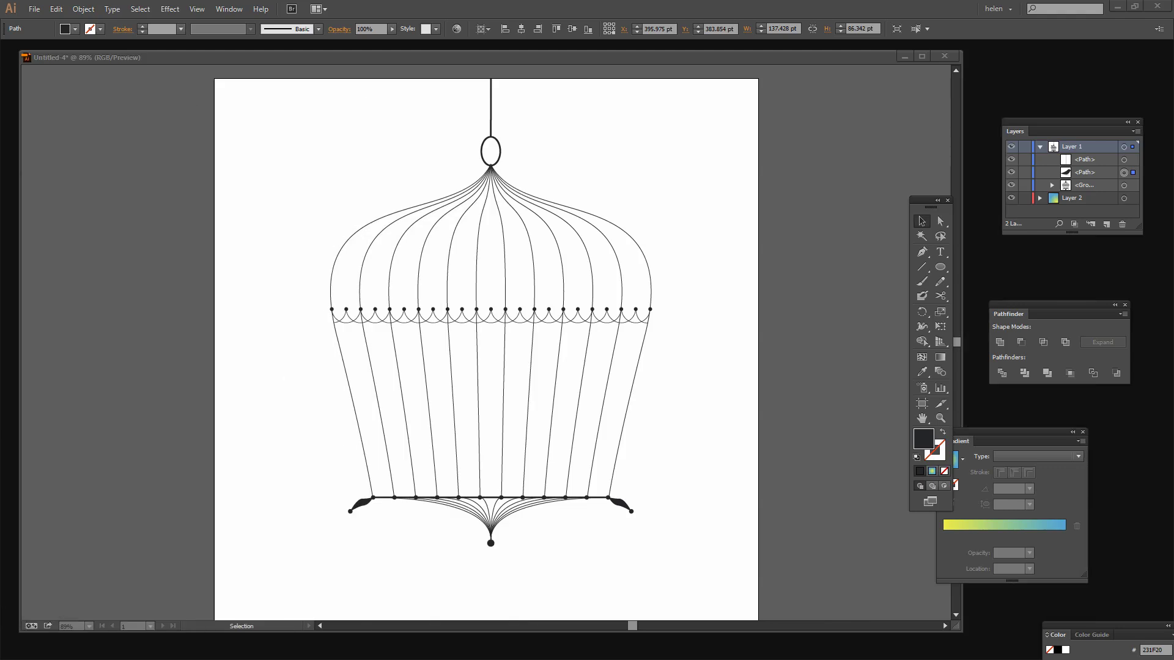
pyautogui.click(331, 174)
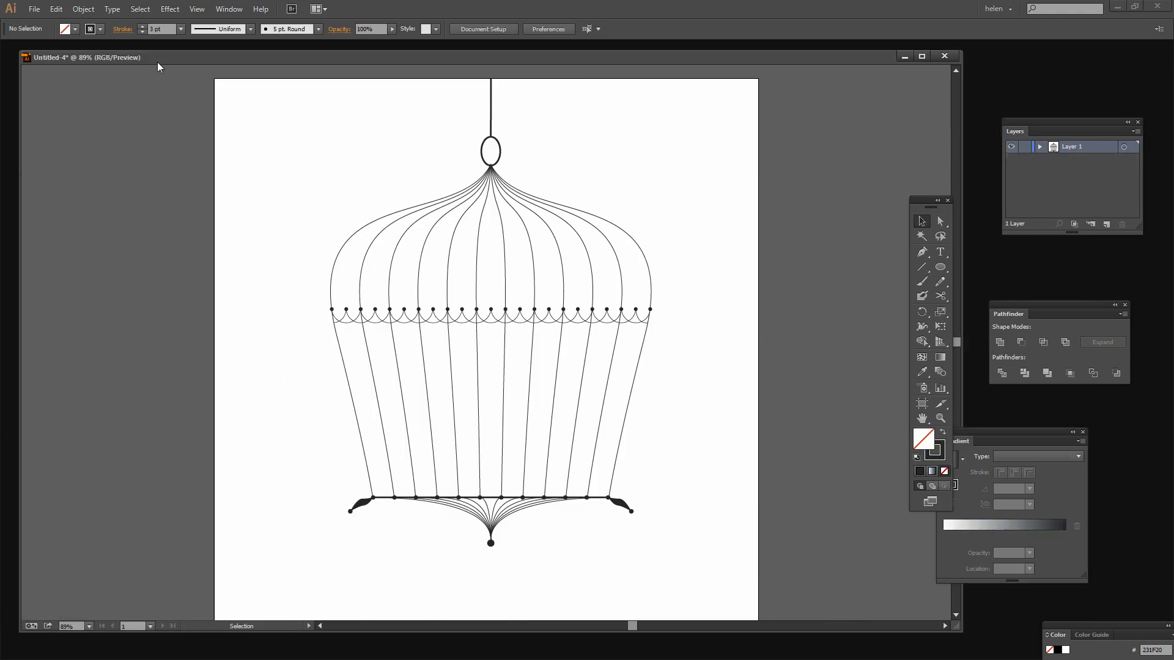
pyautogui.click(56, 9)
pyautogui.click(78, 85)
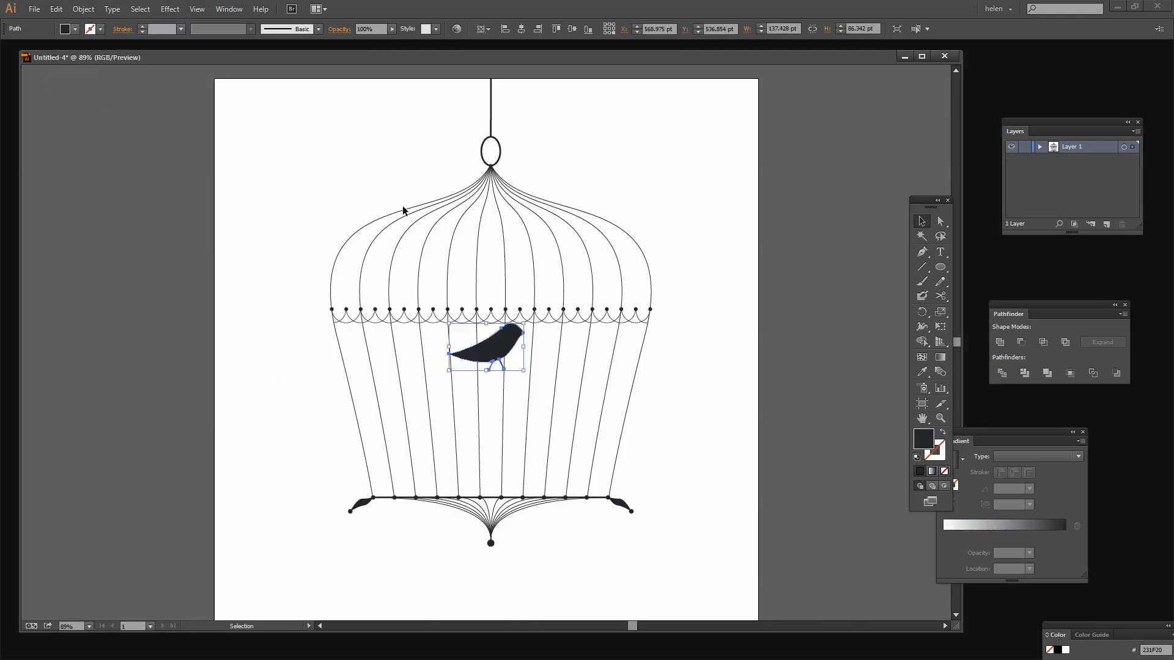
pyautogui.moveTo(488, 356); pyautogui.dragTo(347, 181)
pyautogui.click(306, 254)
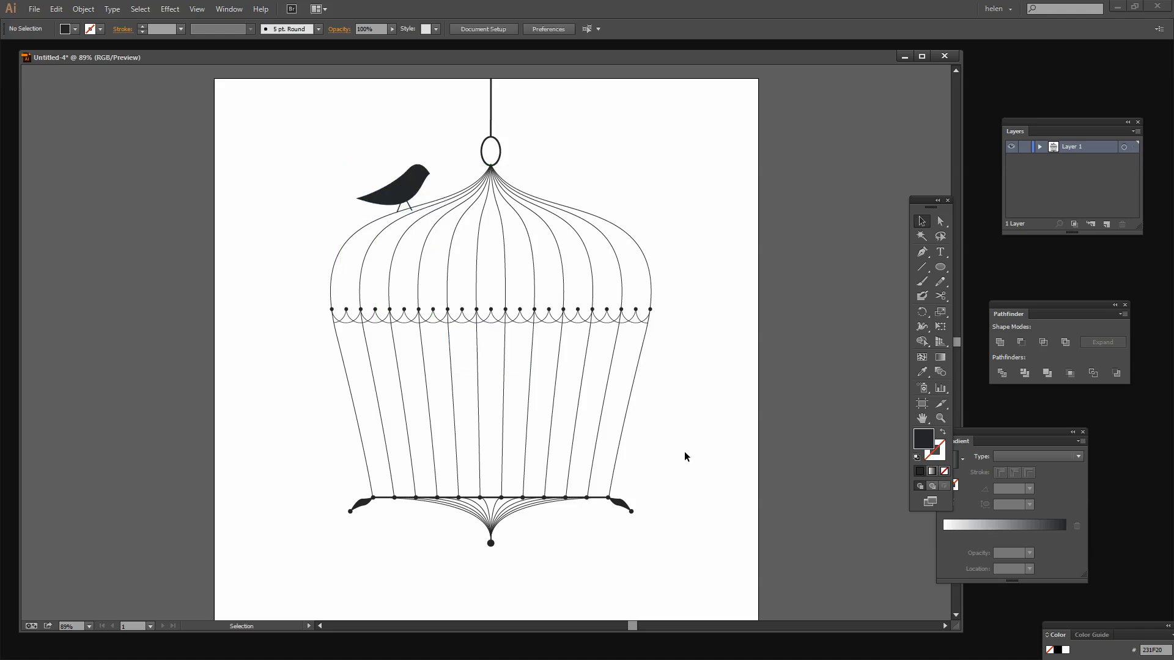
# Step: Add an artboard-sized rectangle by running the "download rectangle artboard size" script
pyautogui.scroll(-2, 717, 454)
pyautogui.scroll(1, 718, 449)
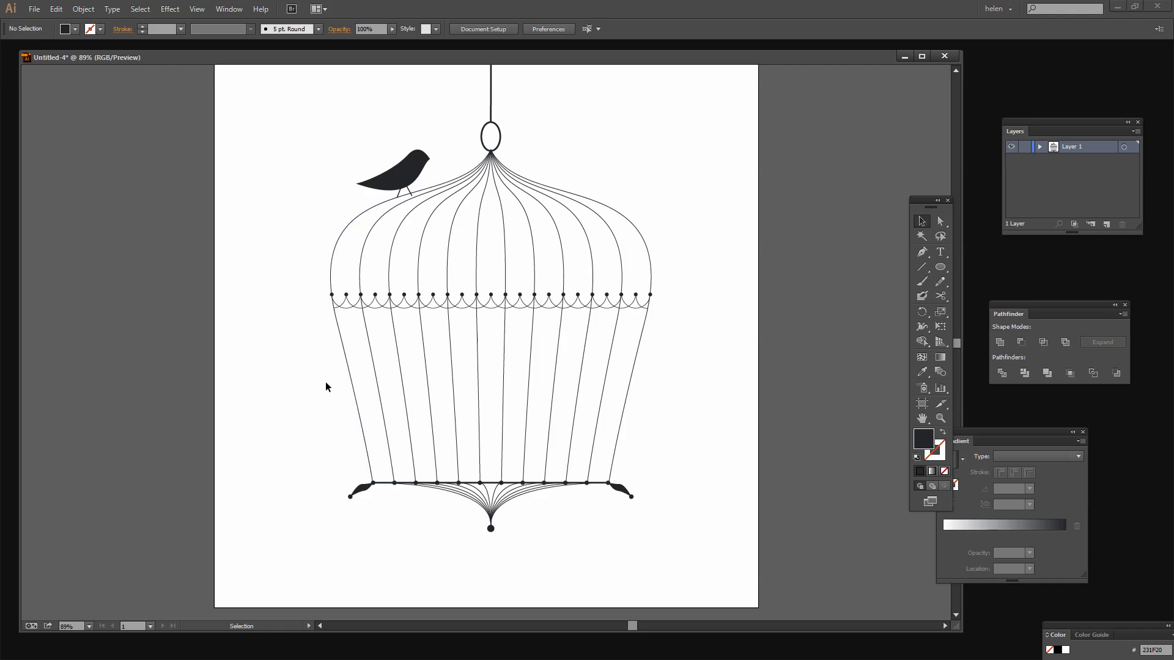
pyautogui.click(33, 10)
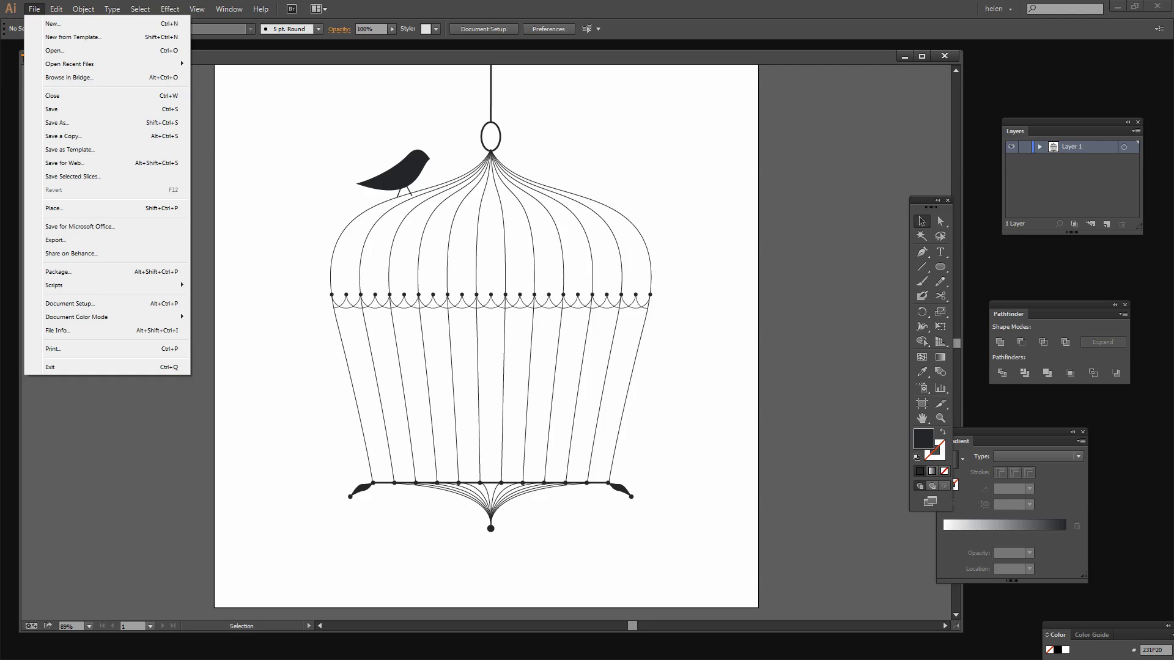
pyautogui.moveTo(86, 286)
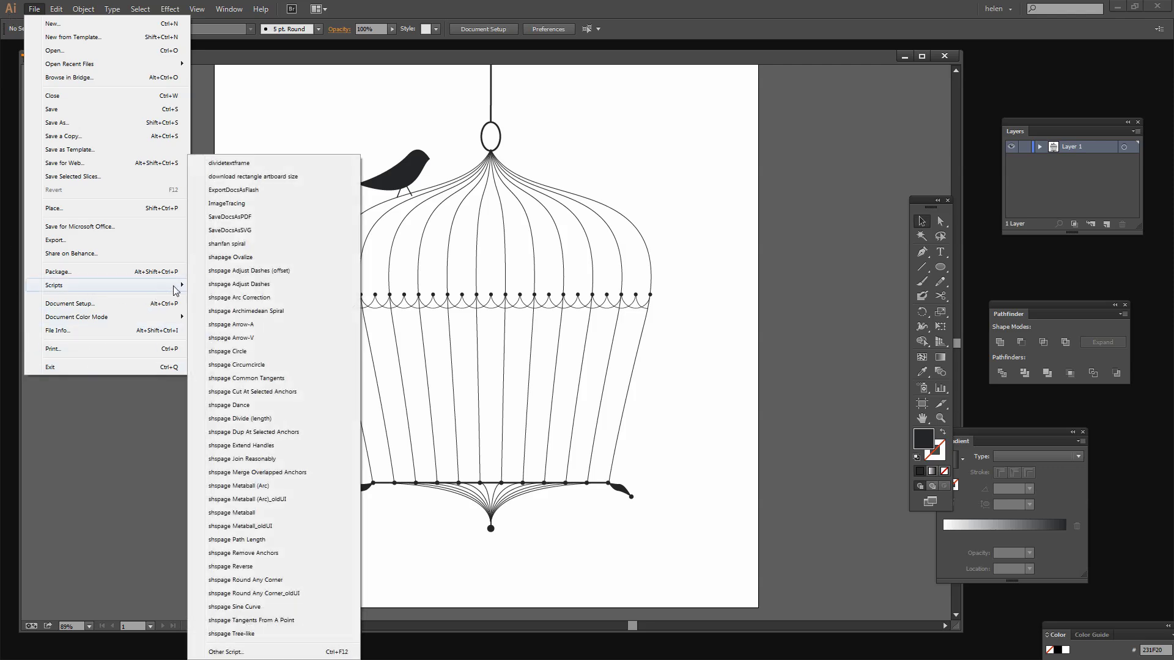
pyautogui.click(250, 176)
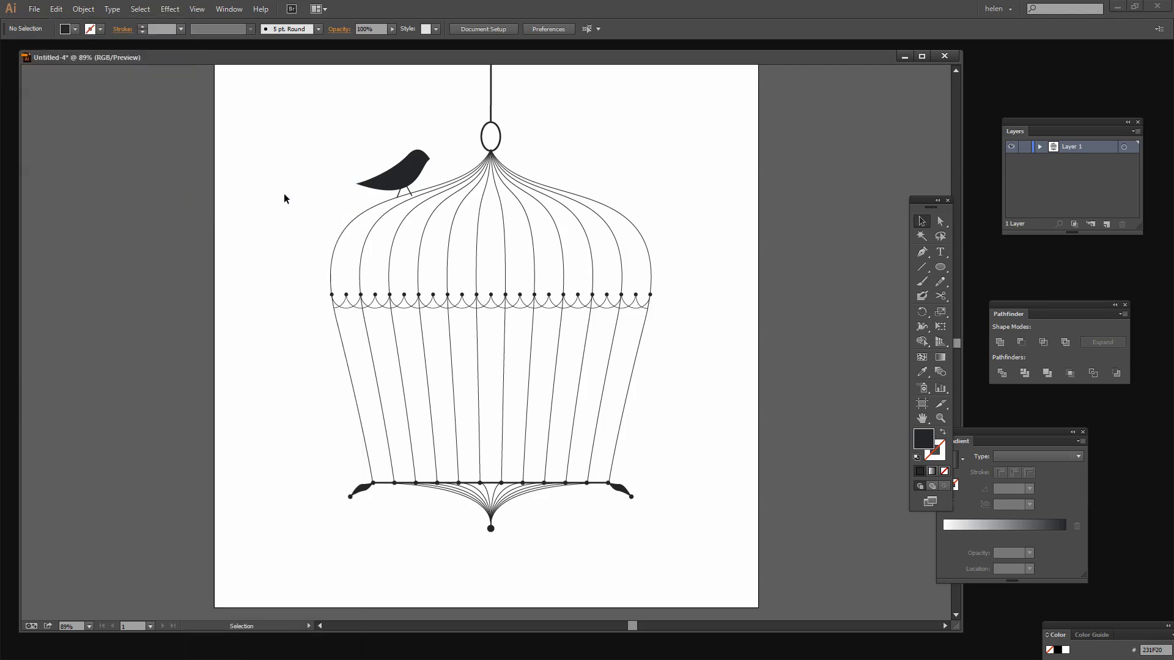
# Step: Expand Layer 1 in an enlarged layer list and add a new layer above it
pyautogui.click(1038, 147)
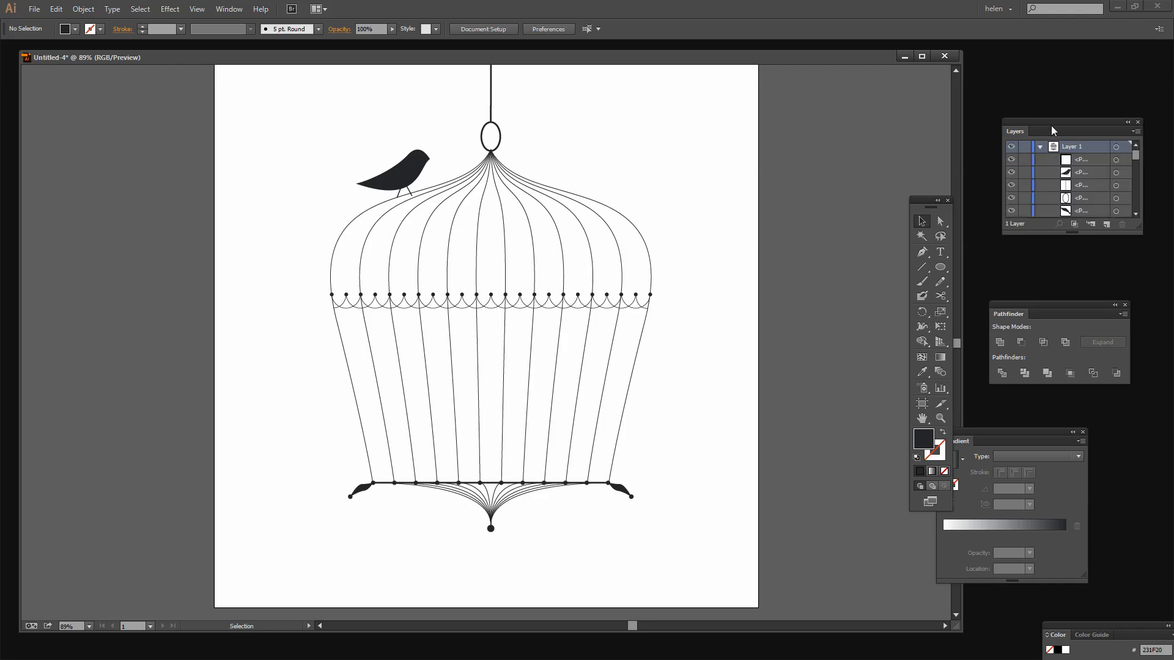
pyautogui.moveTo(1047, 124); pyautogui.dragTo(812, 84)
pyautogui.moveTo(903, 191); pyautogui.dragTo(986, 273)
pyautogui.click(828, 120)
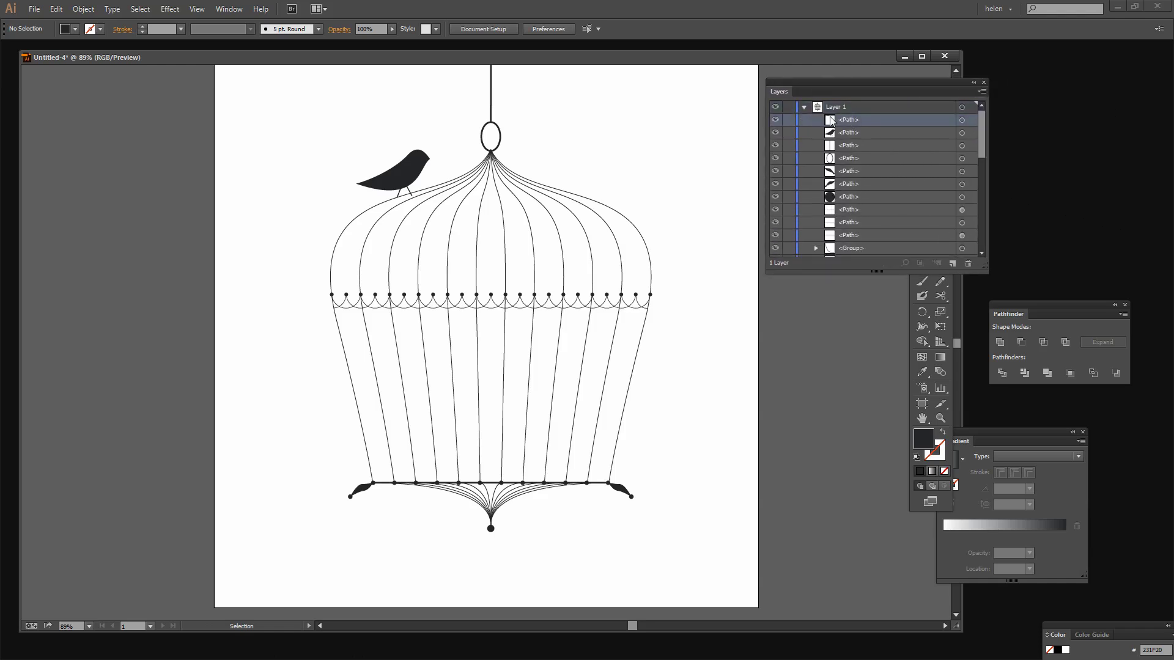
pyautogui.click(954, 264)
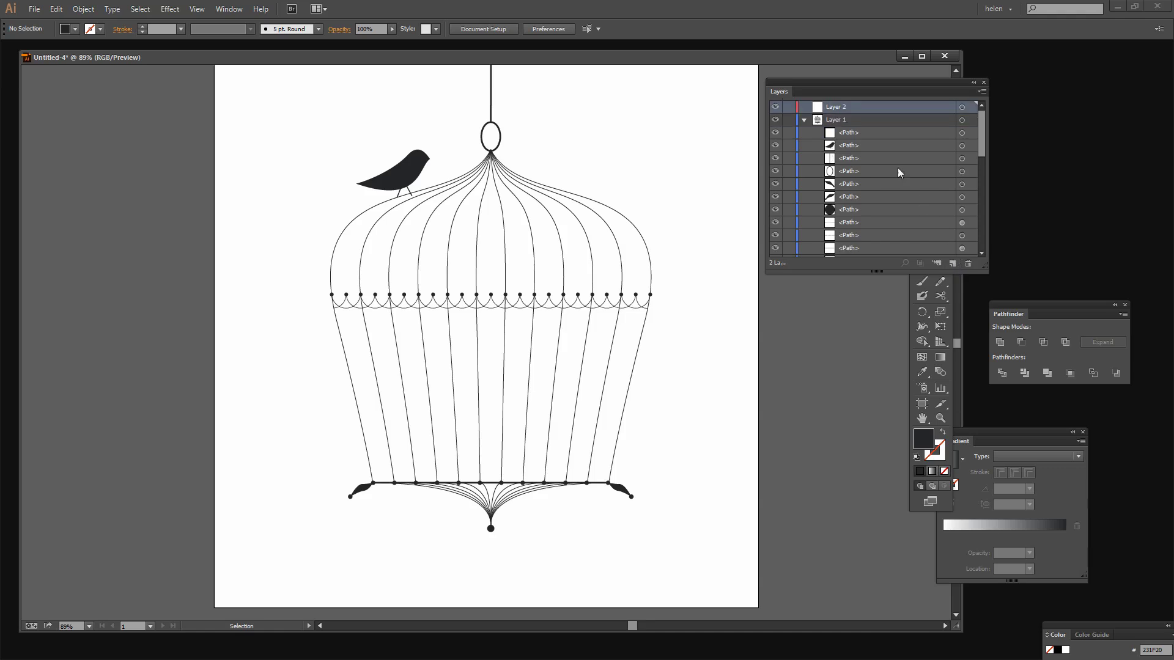
# Step: Move the artboard-sized rectangle into Layer 2, and place Layer 2 below Layer 1 in the layer order
pyautogui.moveTo(867, 130); pyautogui.dragTo(841, 130)
pyautogui.click(803, 120)
pyautogui.click(804, 120)
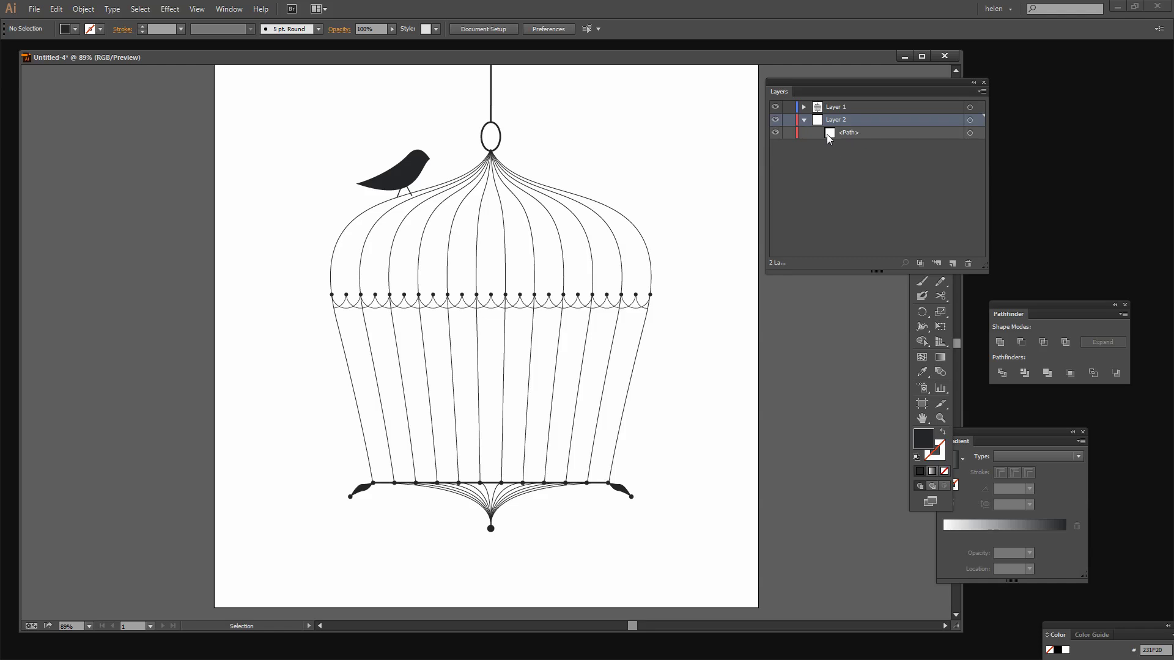
# Step: Fill the background rectangle on Layer 2 with the pale mint green swatch and deselect it
pyautogui.click(969, 133)
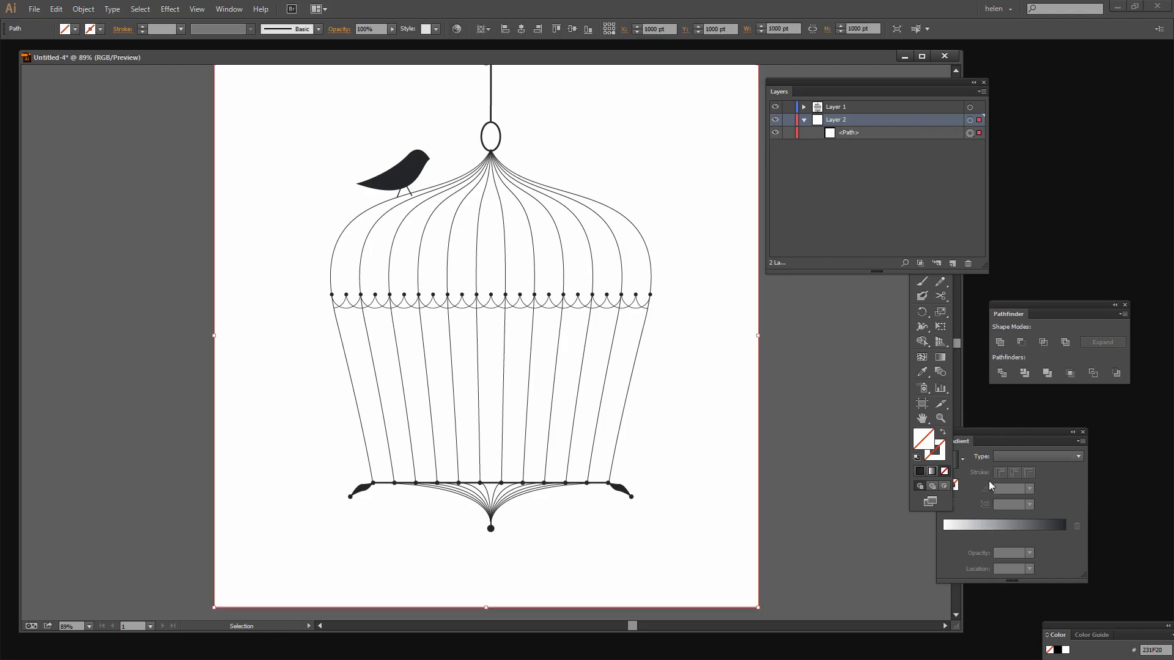
pyautogui.click(230, 8)
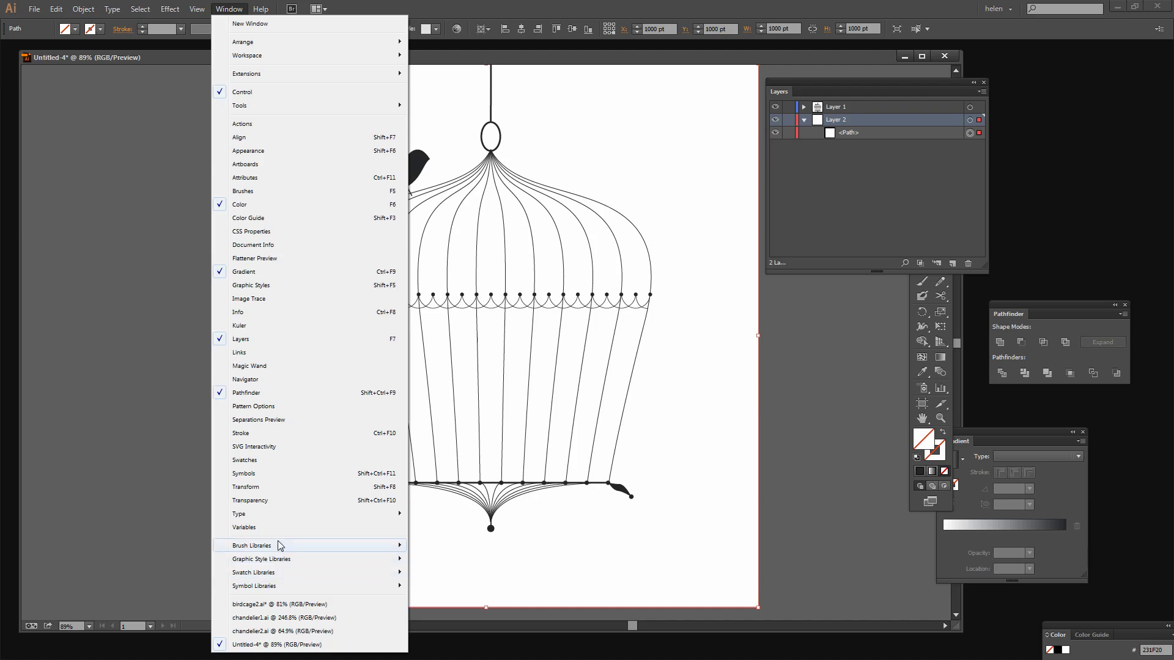
pyautogui.click(308, 460)
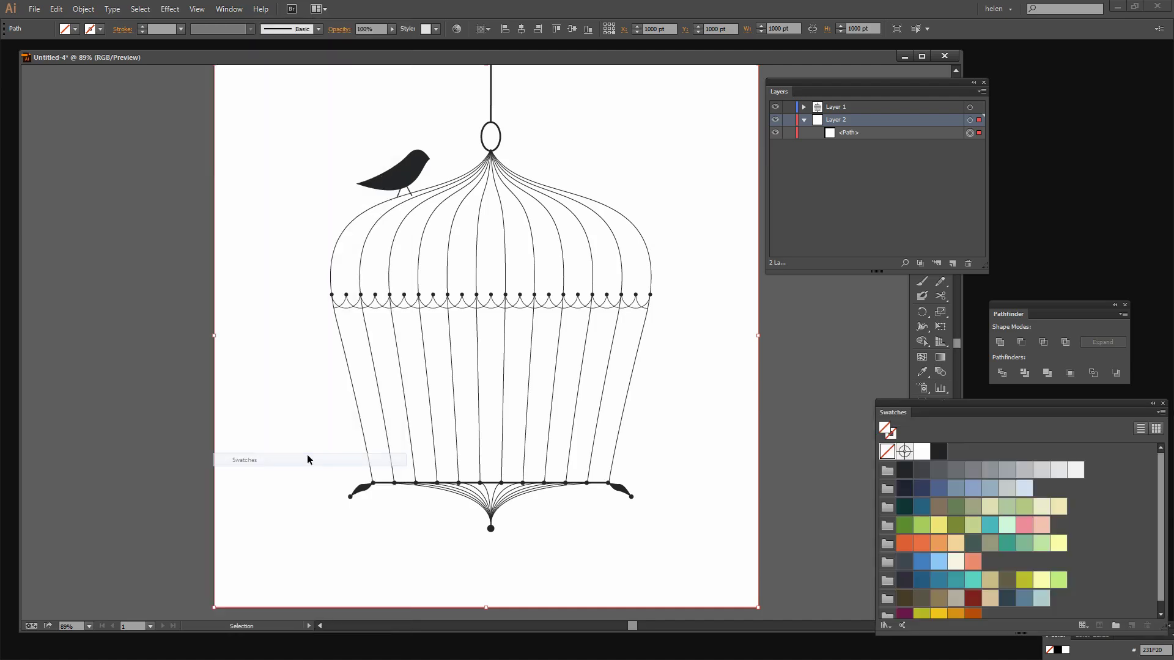
pyautogui.click(1006, 528)
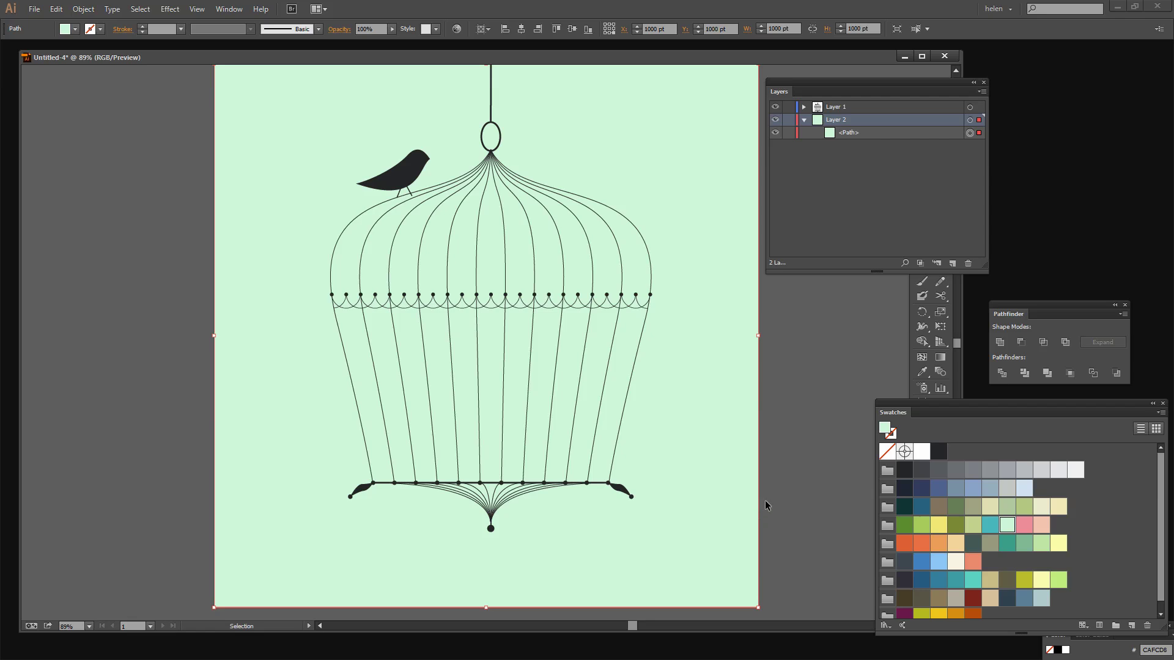
pyautogui.moveTo(790, 87); pyautogui.dragTo(828, 106)
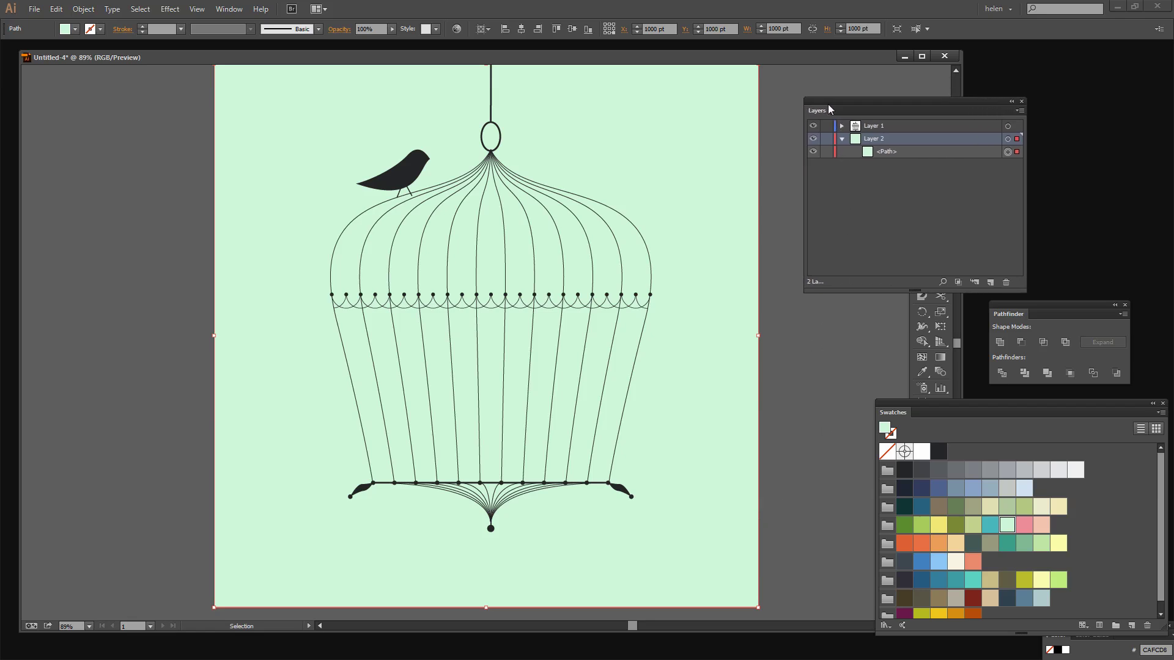
pyautogui.click(835, 323)
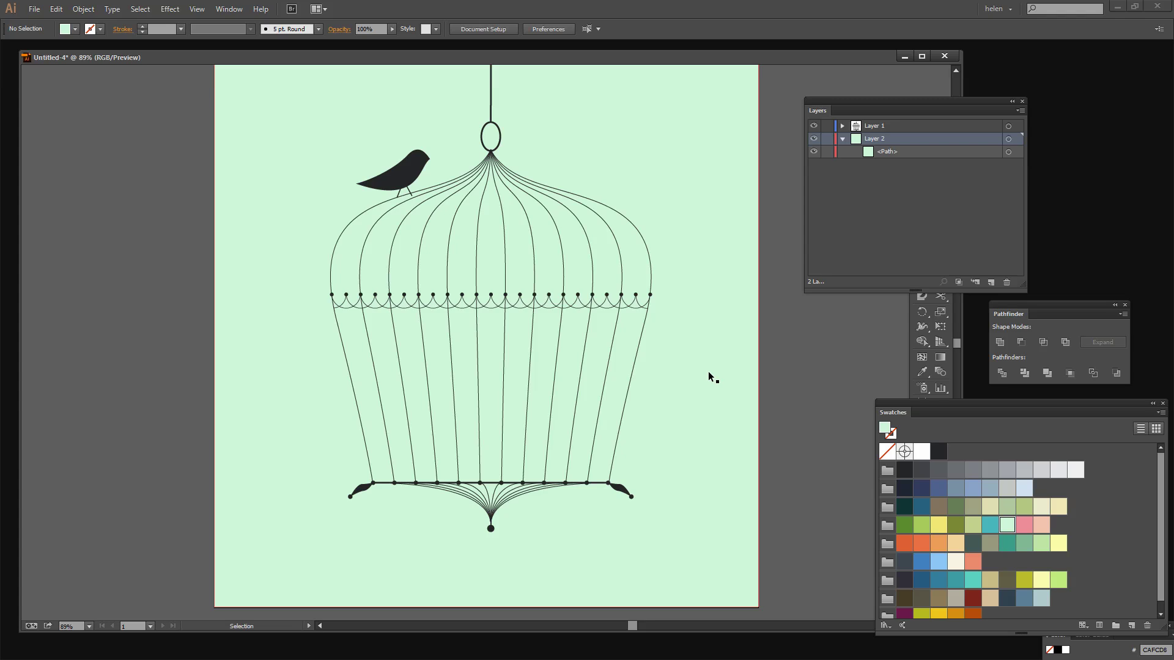
pyautogui.click(170, 9)
pyautogui.moveTo(200, 102)
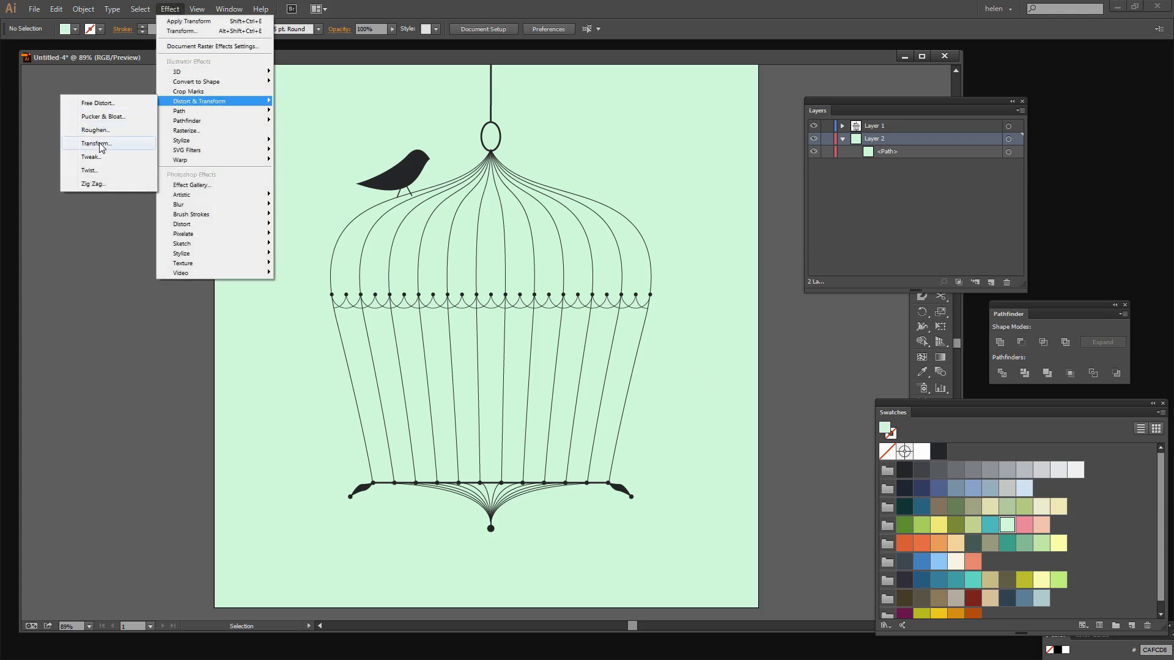
pyautogui.click(701, 451)
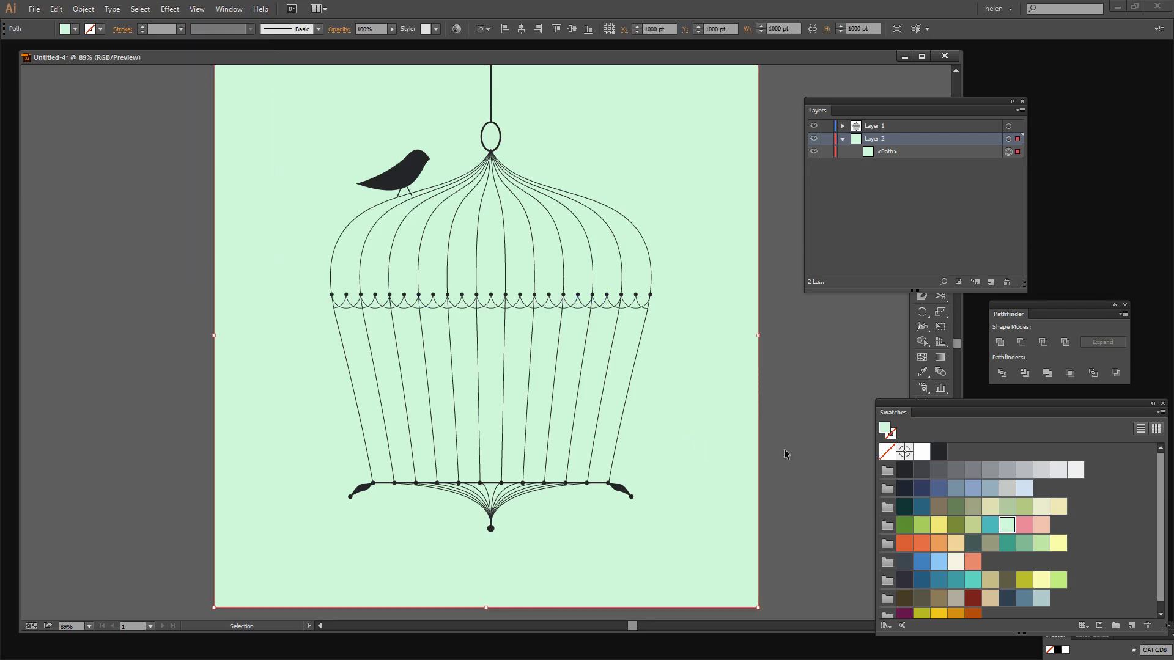